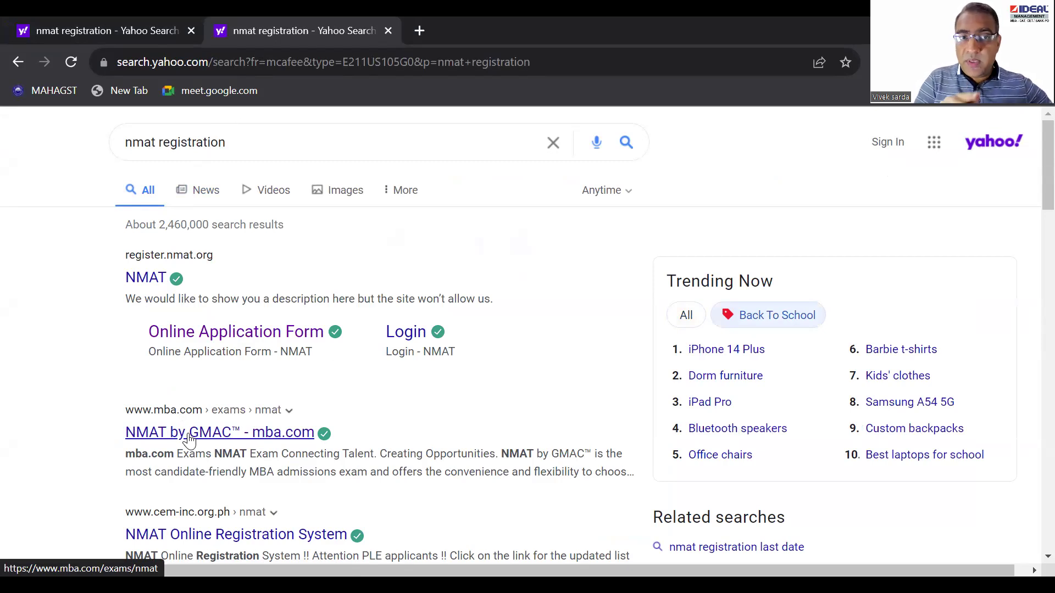
Open the NMAT by GMAC result from mba.com and look over the exam page's important dates.
click(189, 437)
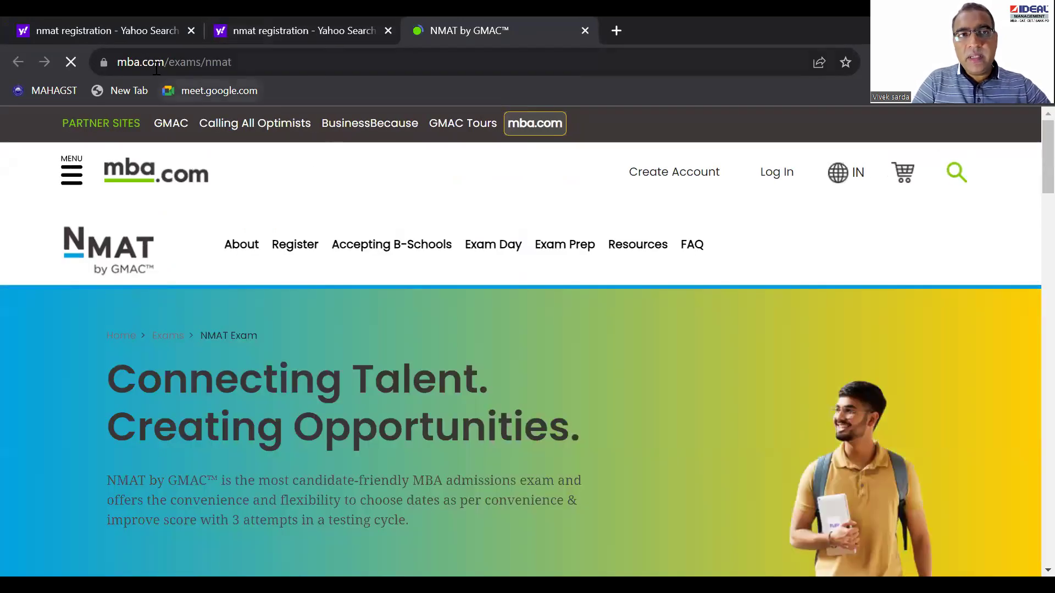
click(250, 63)
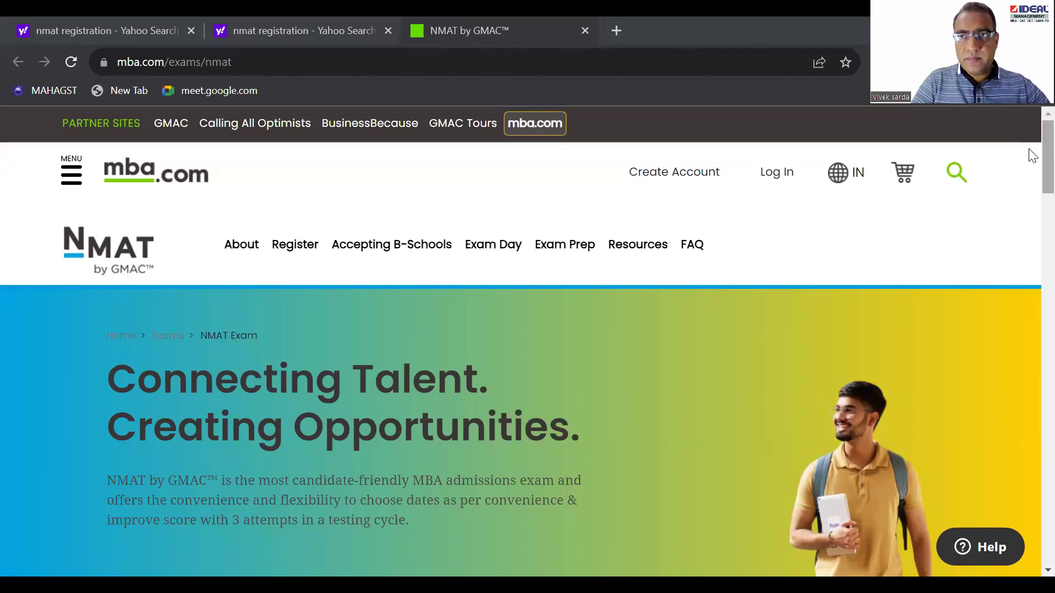
scroll(1031, 155, down, 5)
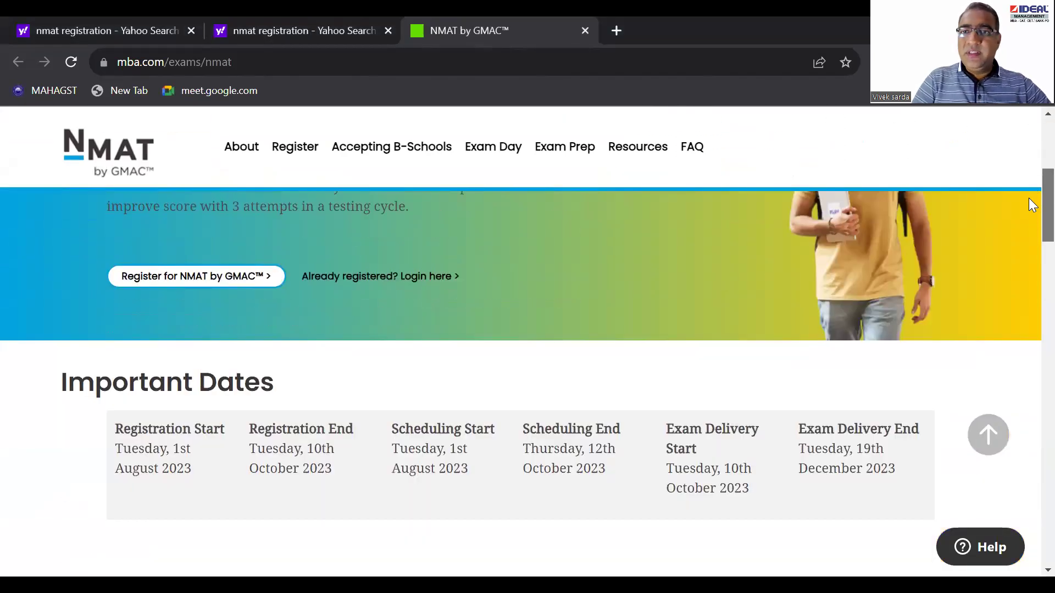
scroll(1029, 340, down, 10)
scroll(1029, 157, up, 15)
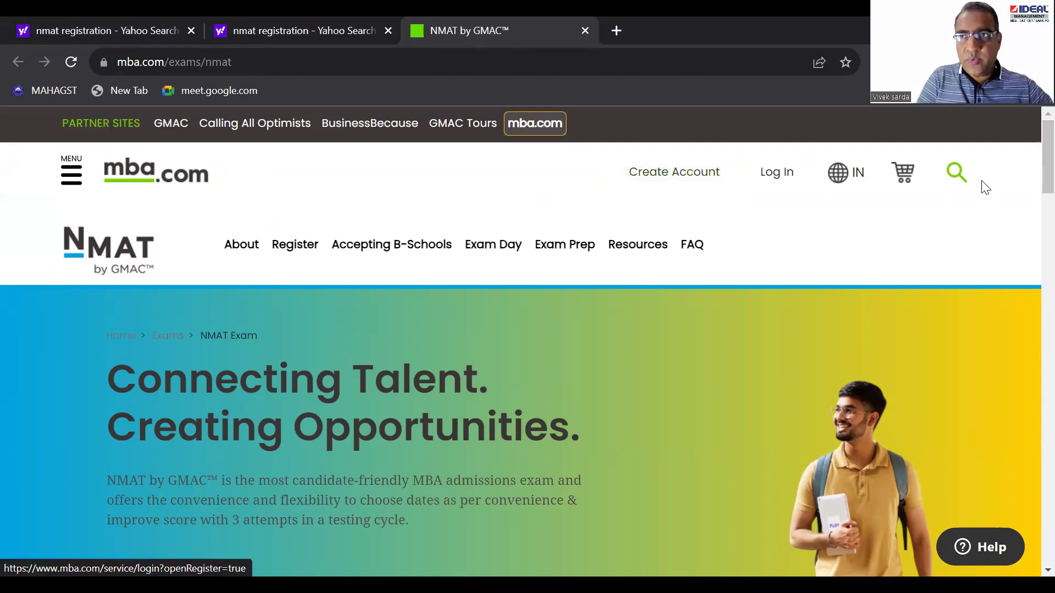
Open the account registration form for NMAT by GMAC from the exam page.
scroll(1029, 201, down, 5)
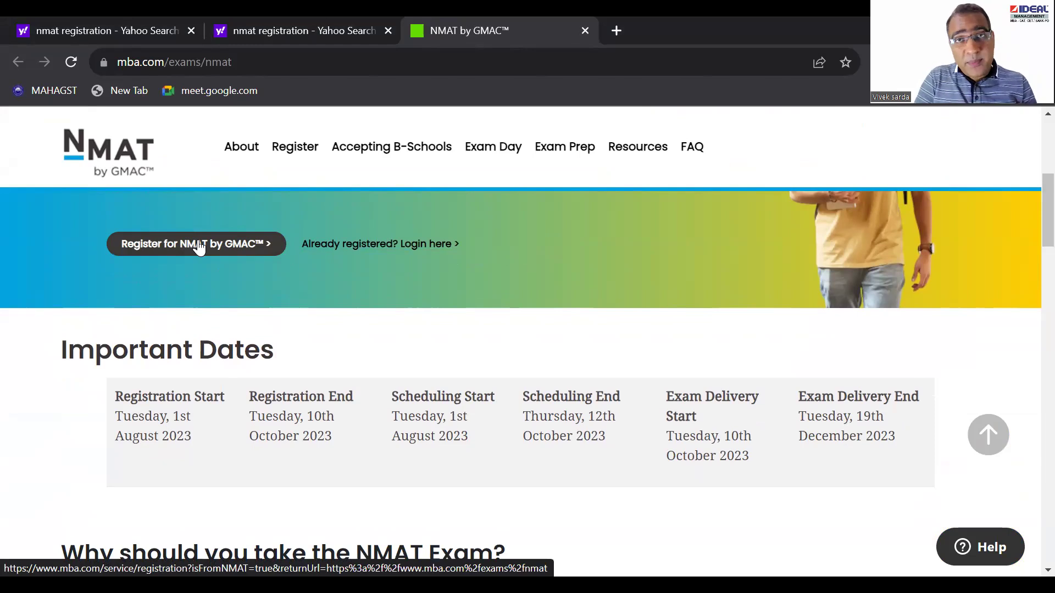
mouse_move(1030, 209)
mouse_down()
mouse_move(1029, 518)
mouse_move(1029, 175)
mouse_move(1028, 209)
mouse_up()
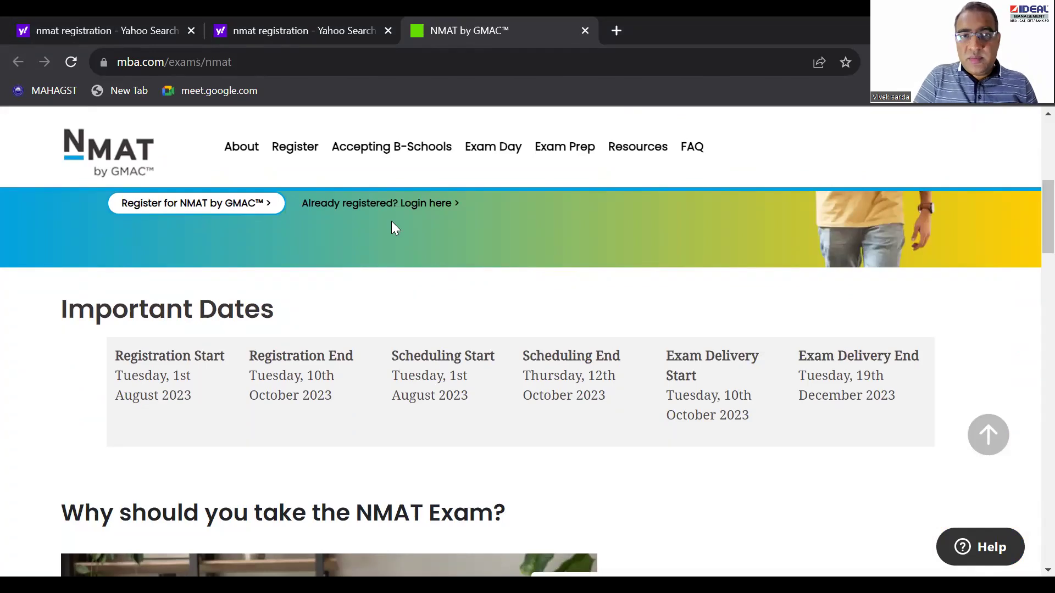
click(241, 209)
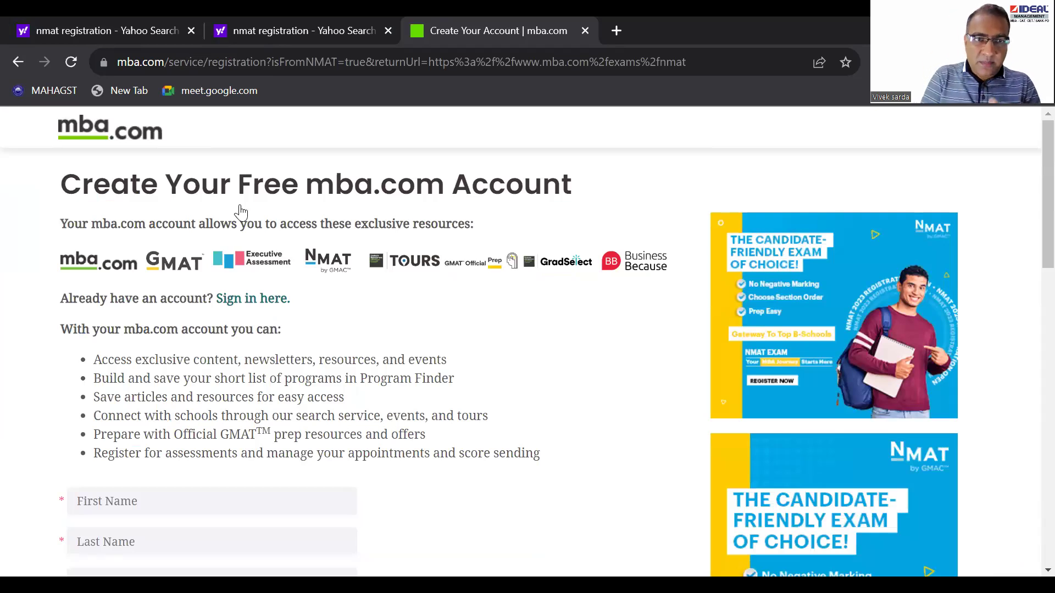
Examine the mba.com account form's required fields, communication preferences, terms of use and account creation section.
scroll(1030, 330, down, 5)
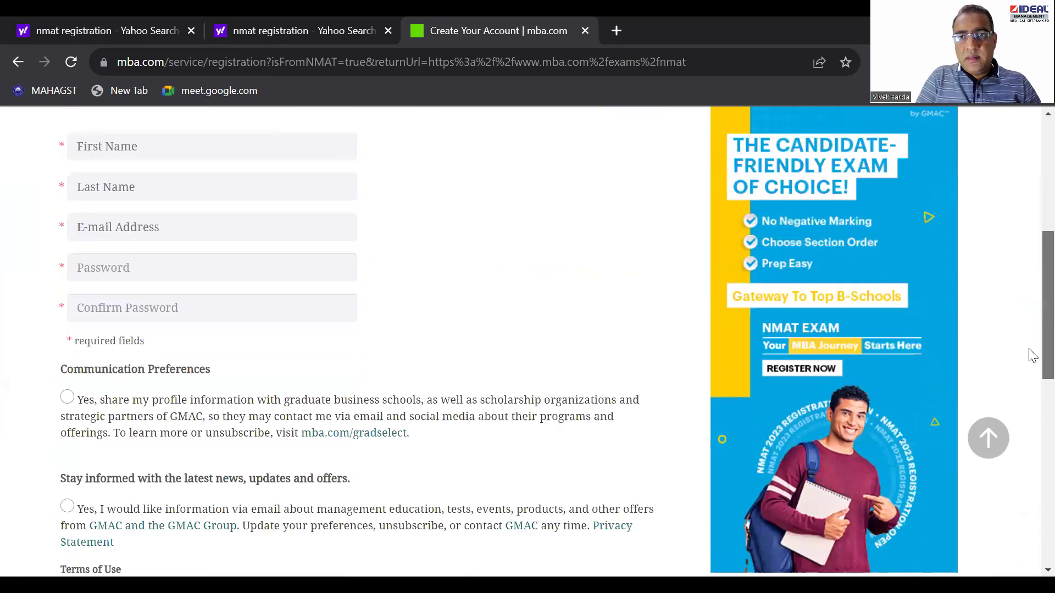
scroll(1030, 379, down, 10)
scroll(1030, 495, up, 6)
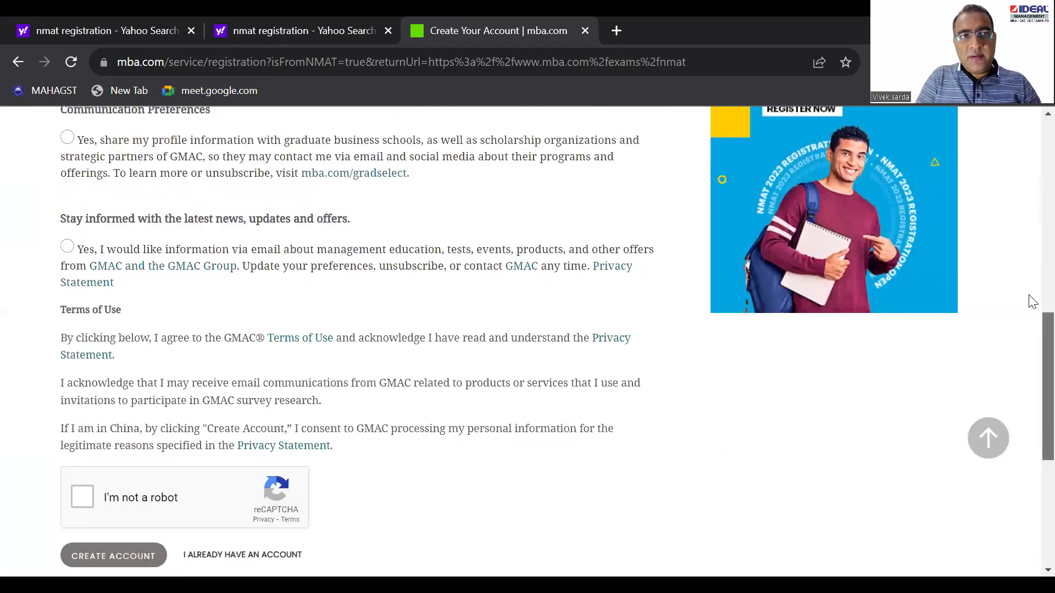
scroll(1032, 301, up, 10)
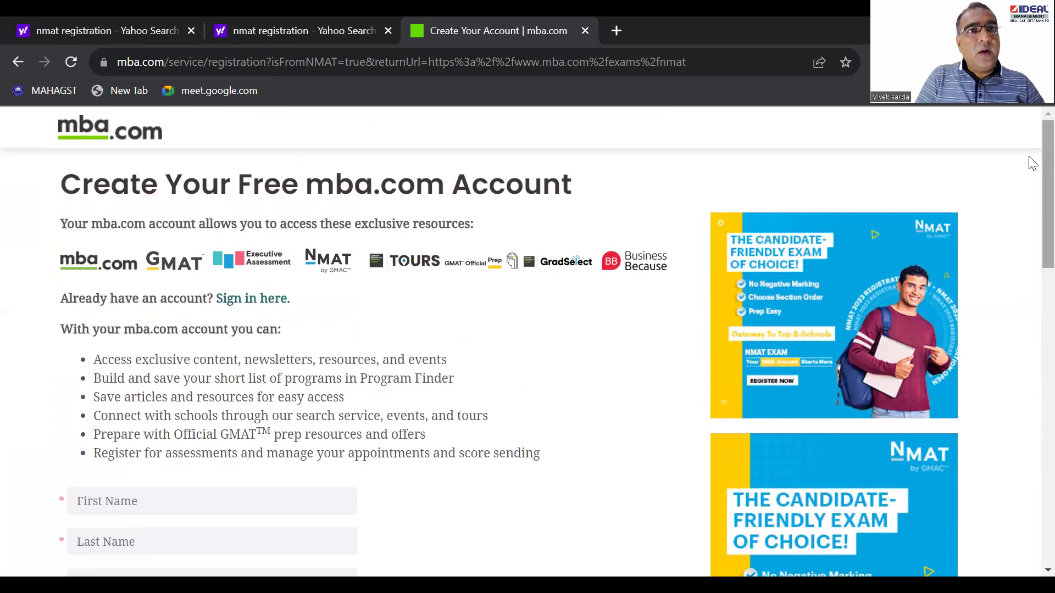
click(309, 19)
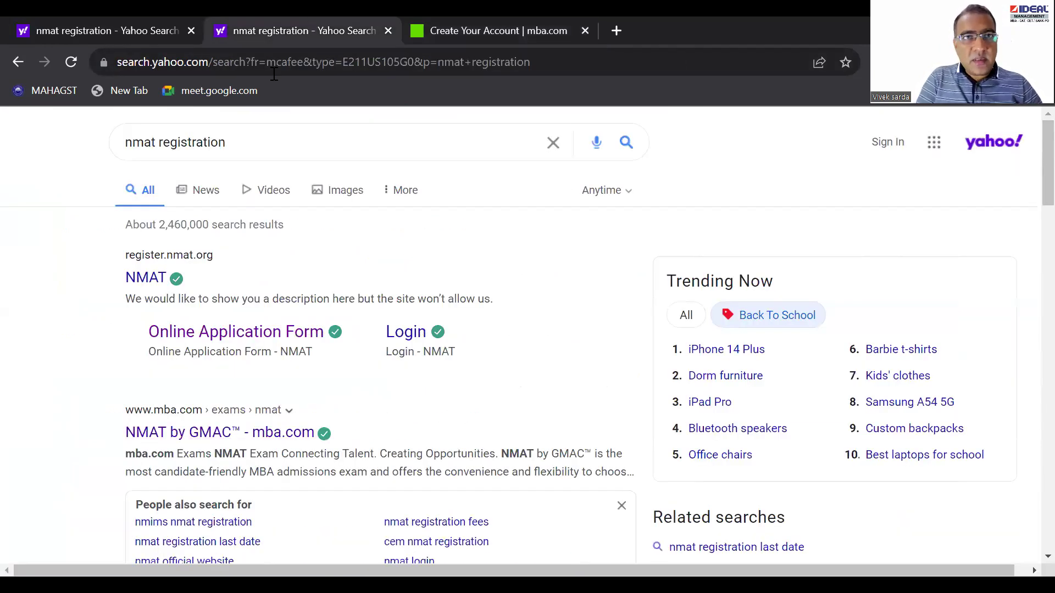
click(504, 18)
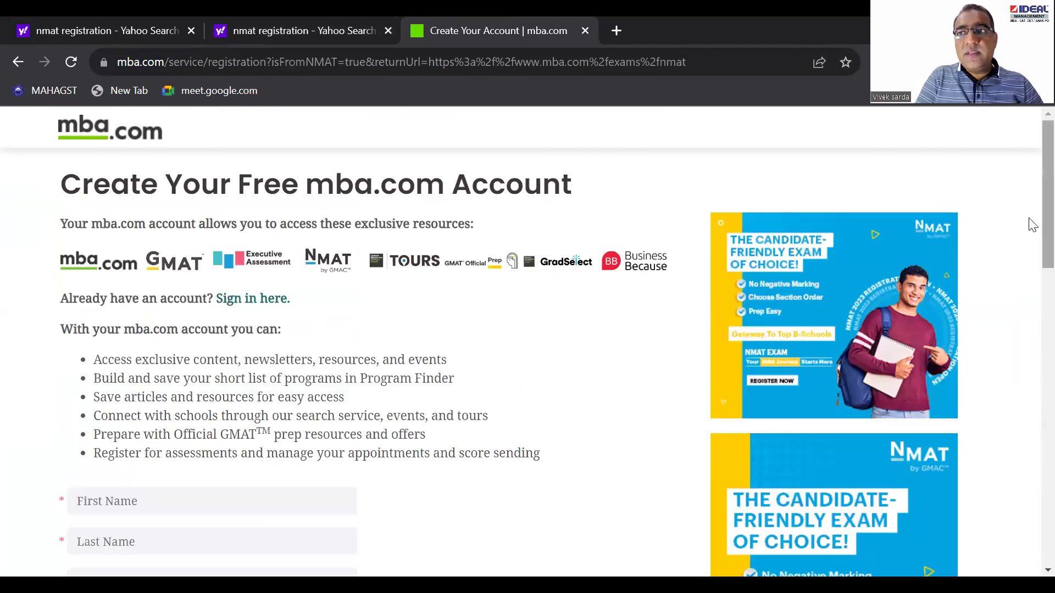
scroll(1030, 302, down, 5)
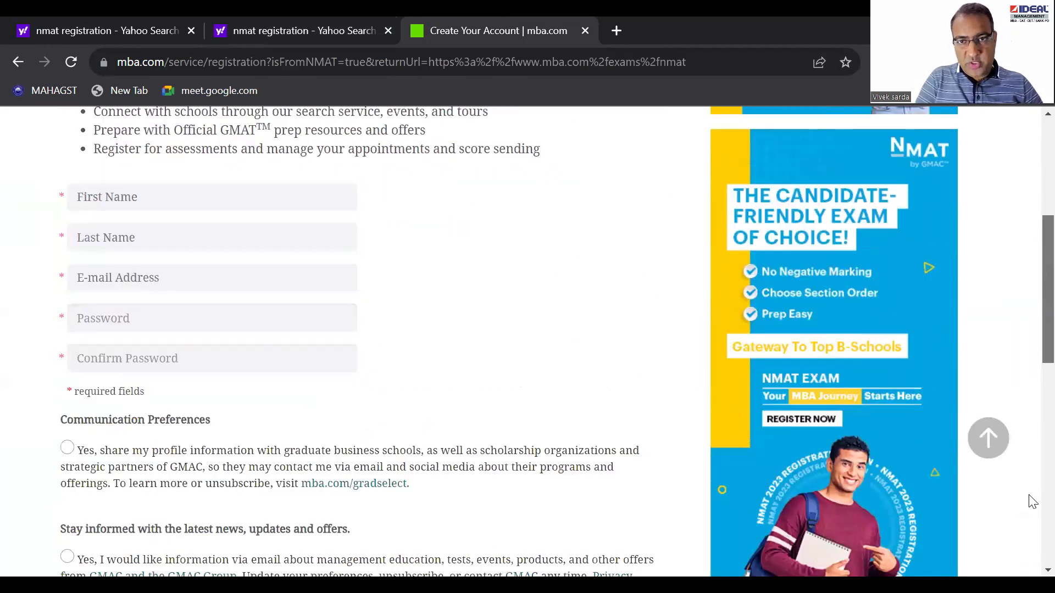
scroll(1030, 522, down, 6)
scroll(1030, 385, up, 11)
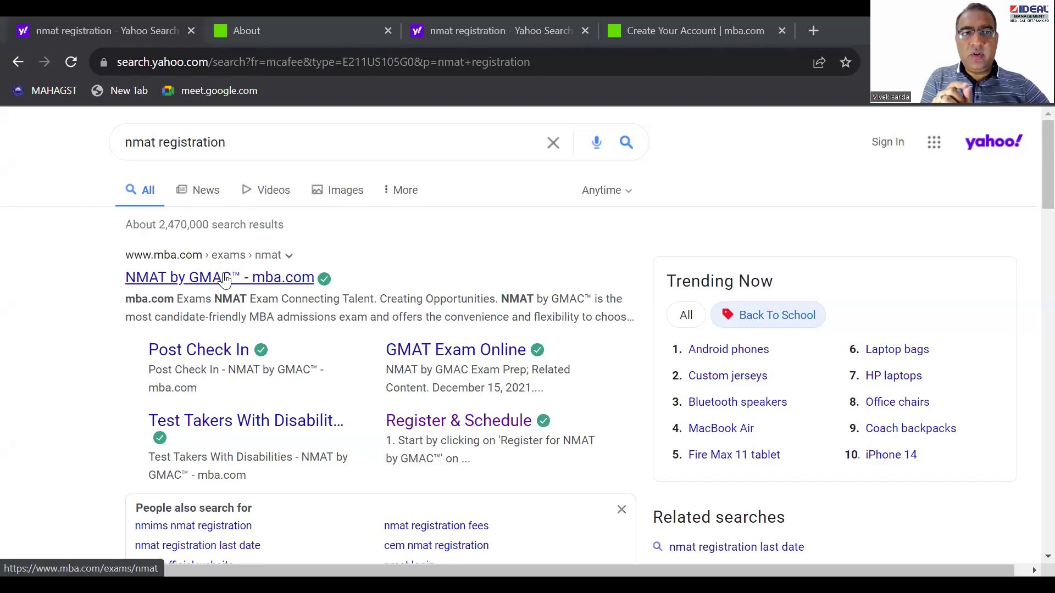
Open the NMAT by GMAC exam page from the other search results and check its registration, scheduling and exam dates.
click(224, 278)
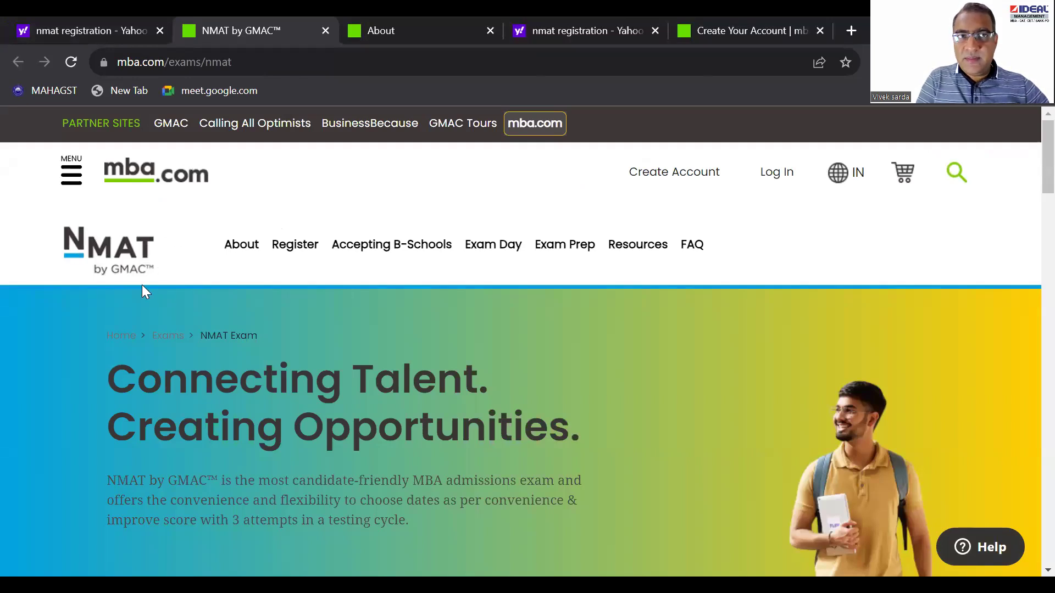
scroll(1030, 168, down, 2)
scroll(1032, 159, up, 2)
scroll(1030, 192, down, 5)
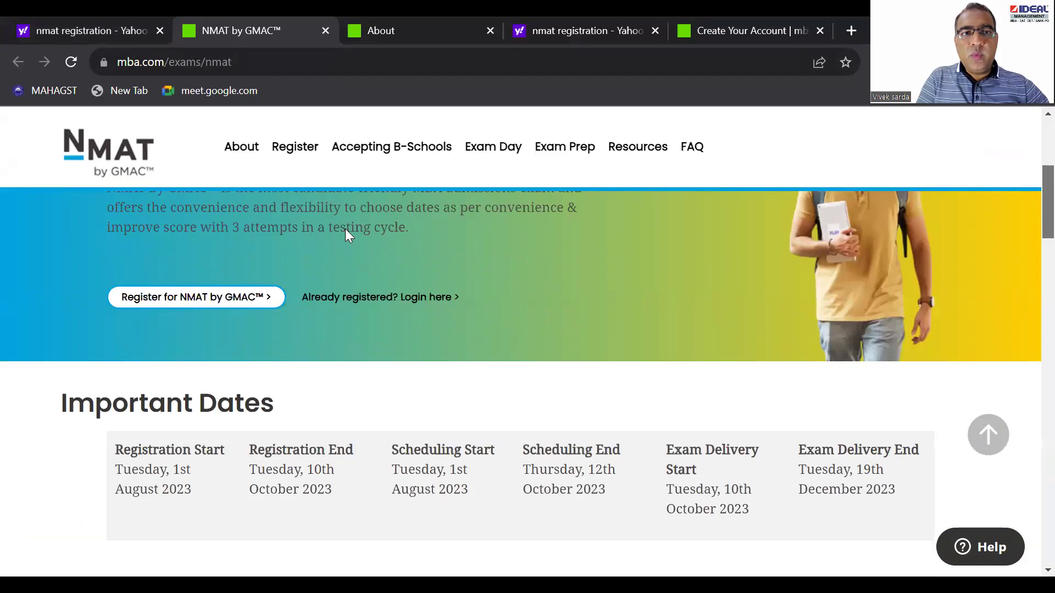
scroll(286, 264, down, 1)
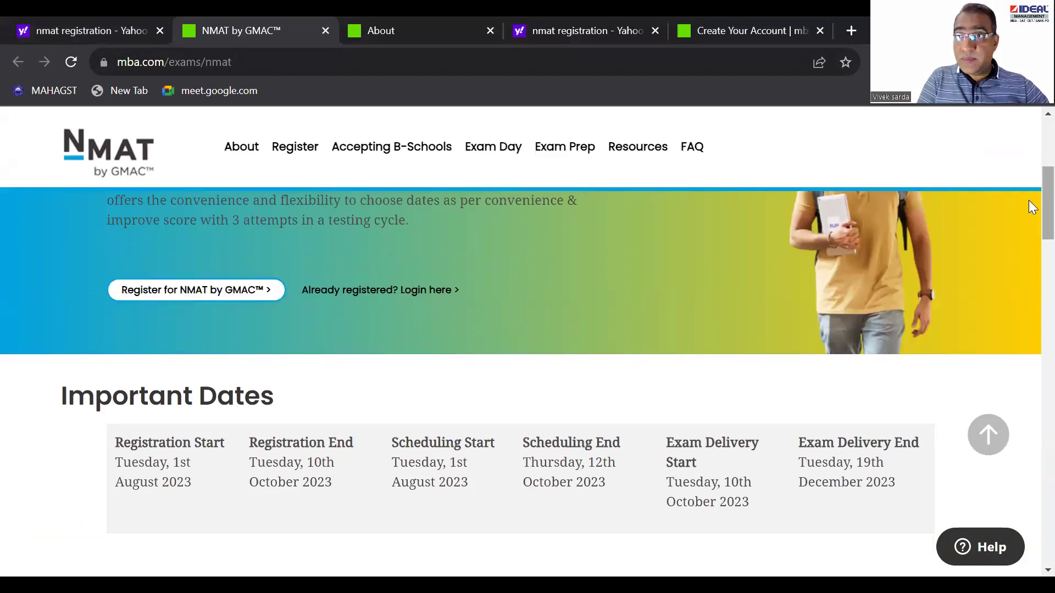
scroll(1028, 188, up, 5)
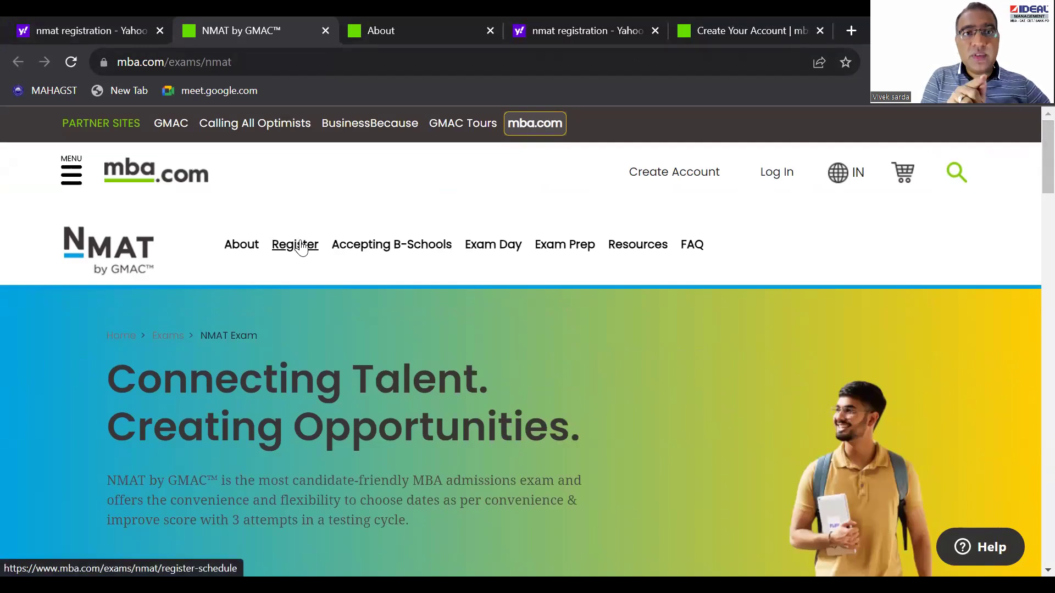
Open the exam's Register & Schedule page and briefly play the NMAT Application Process Video, pausing it after the introduction.
click(301, 247)
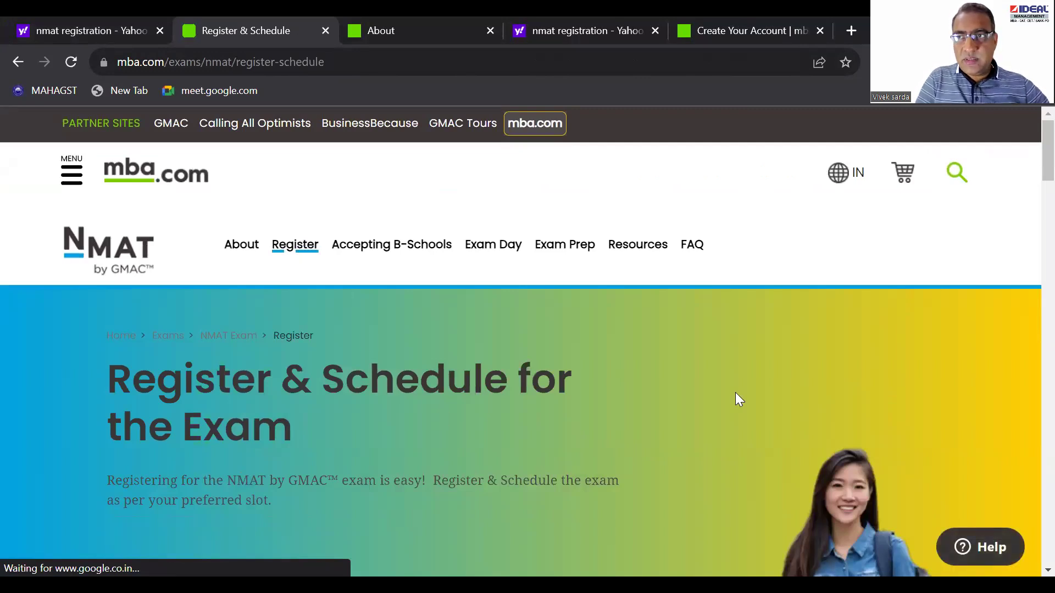
scroll(1031, 160, down, 5)
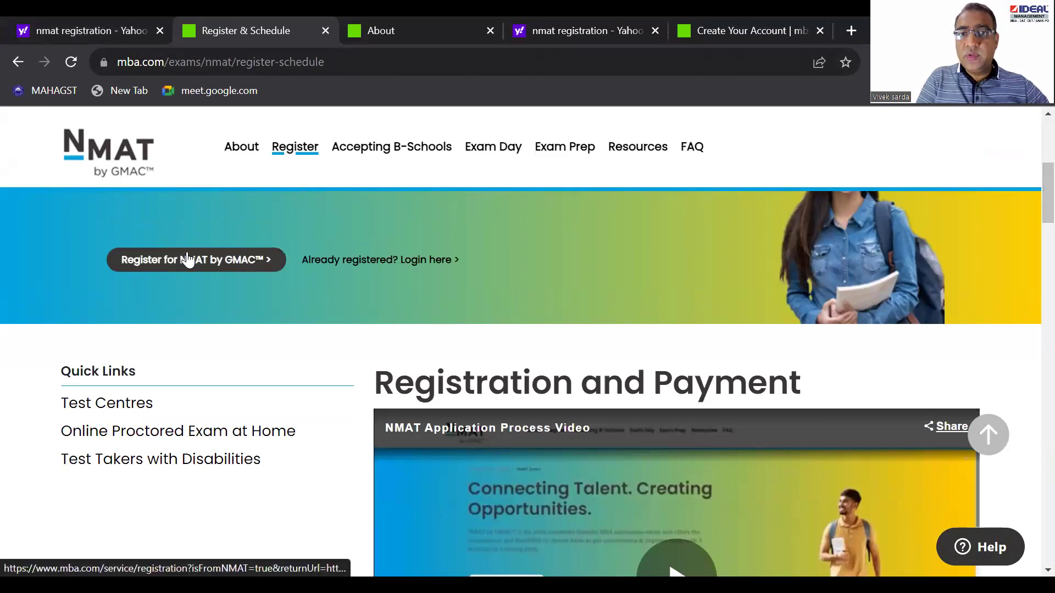
scroll(1029, 178, down, 3)
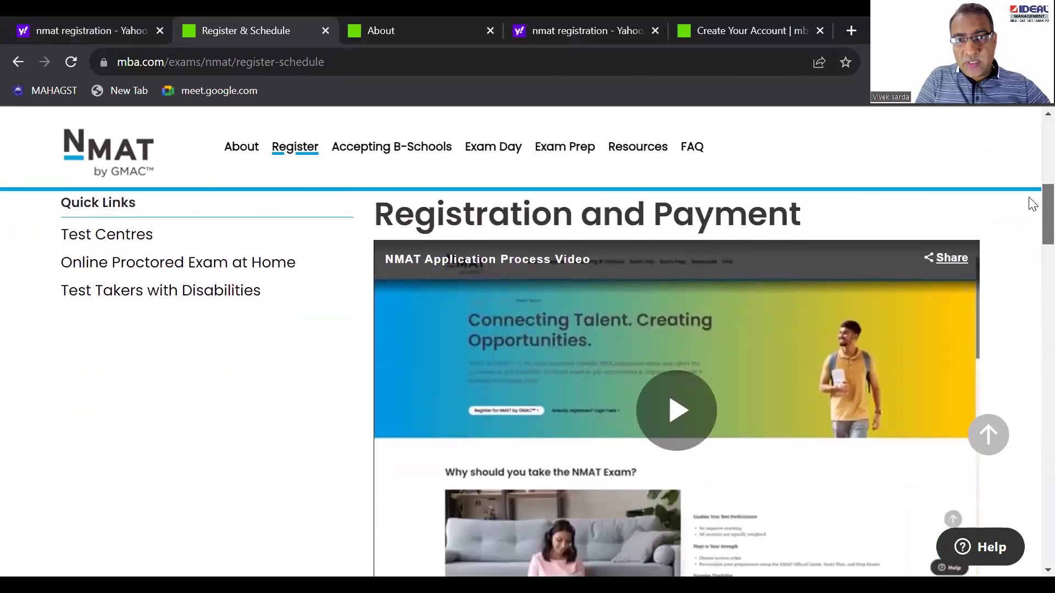
scroll(1030, 217, down, 3)
scroll(1030, 217, up, 1)
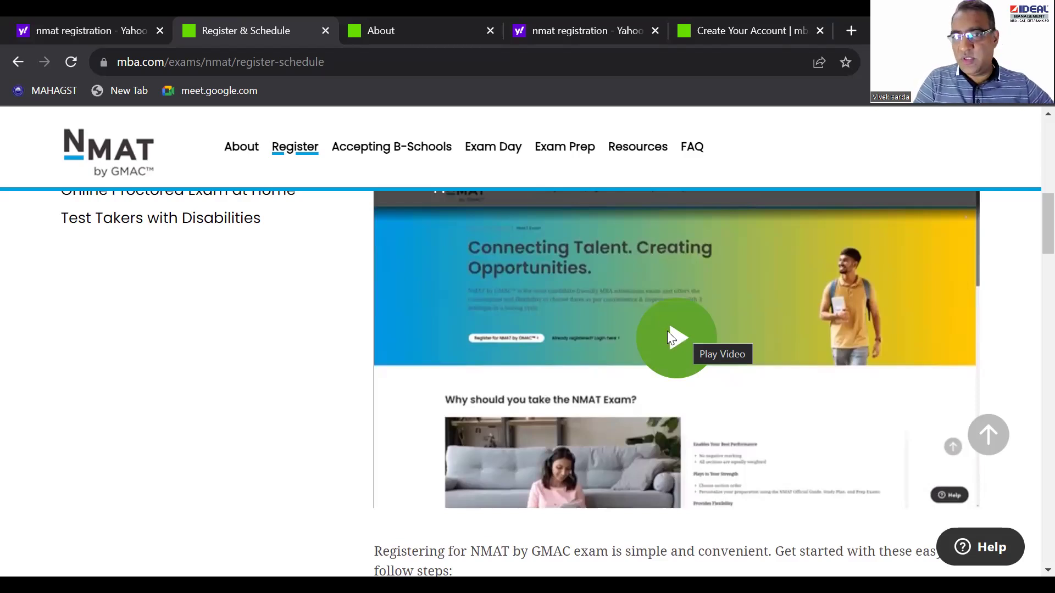
click(667, 330)
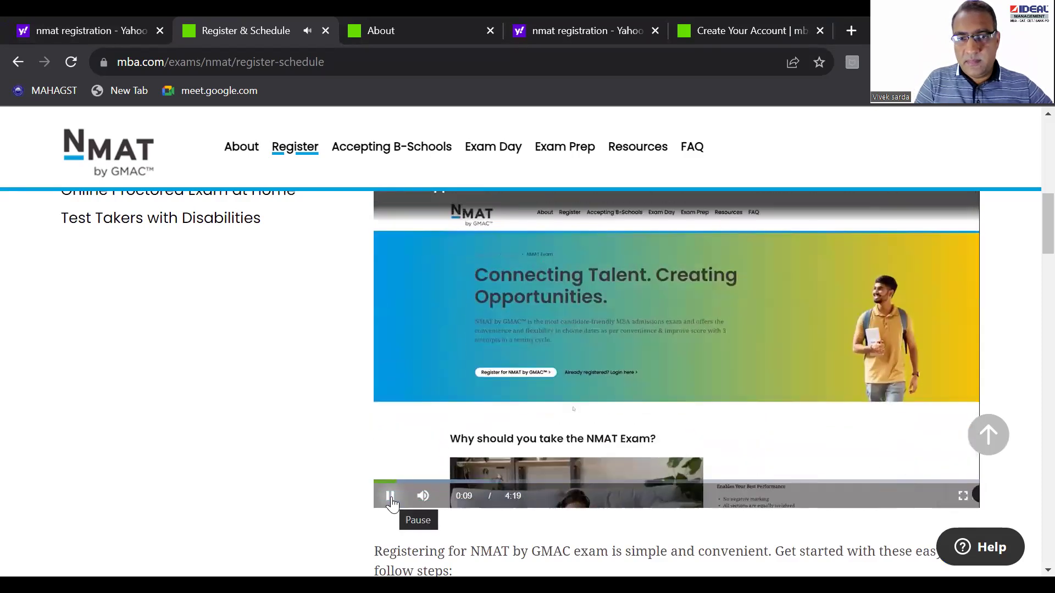
click(390, 497)
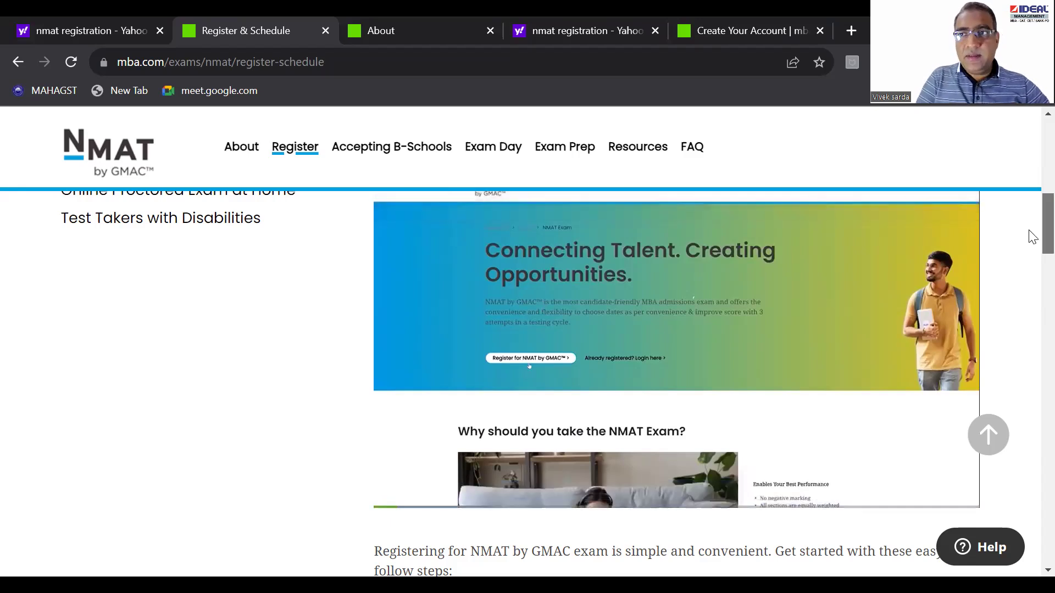
Start the NMAT by GMAC registration from the Register & Schedule page to open the account creation form.
drag(1030, 235, 1031, 181)
scroll(1033, 184, down, 2)
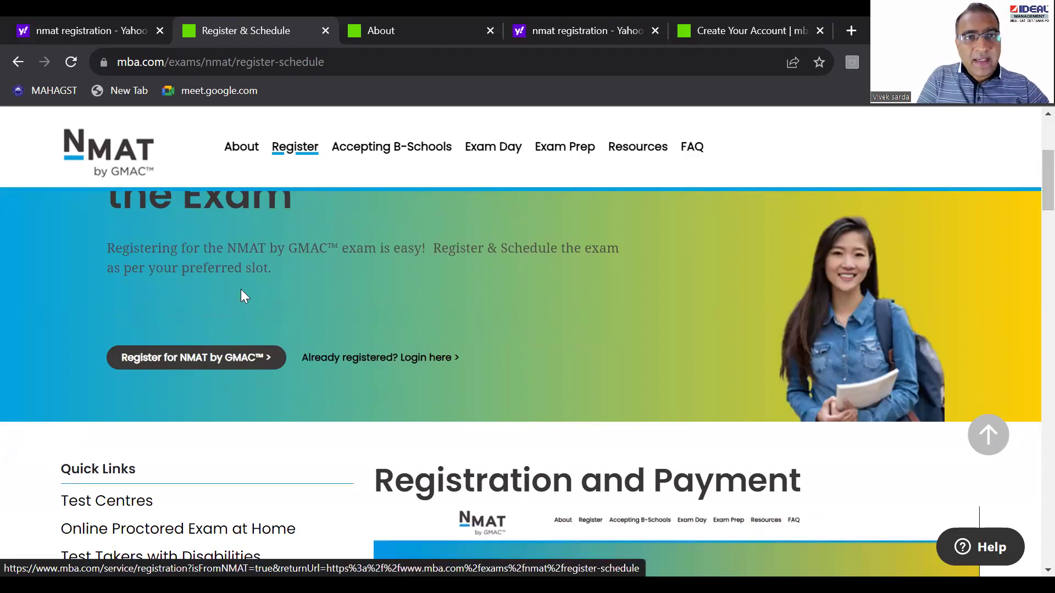
click(195, 359)
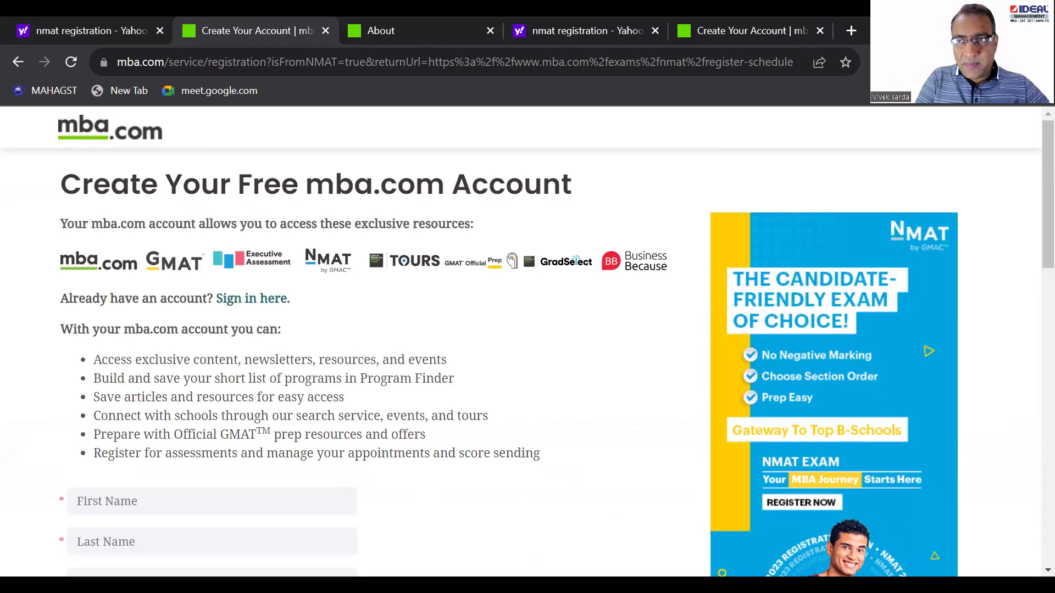
Go through the required first name, last name, e-mail address, password and confirm password fields without filling them in.
scroll(1031, 198, down, 2)
scroll(1032, 211, down, 3)
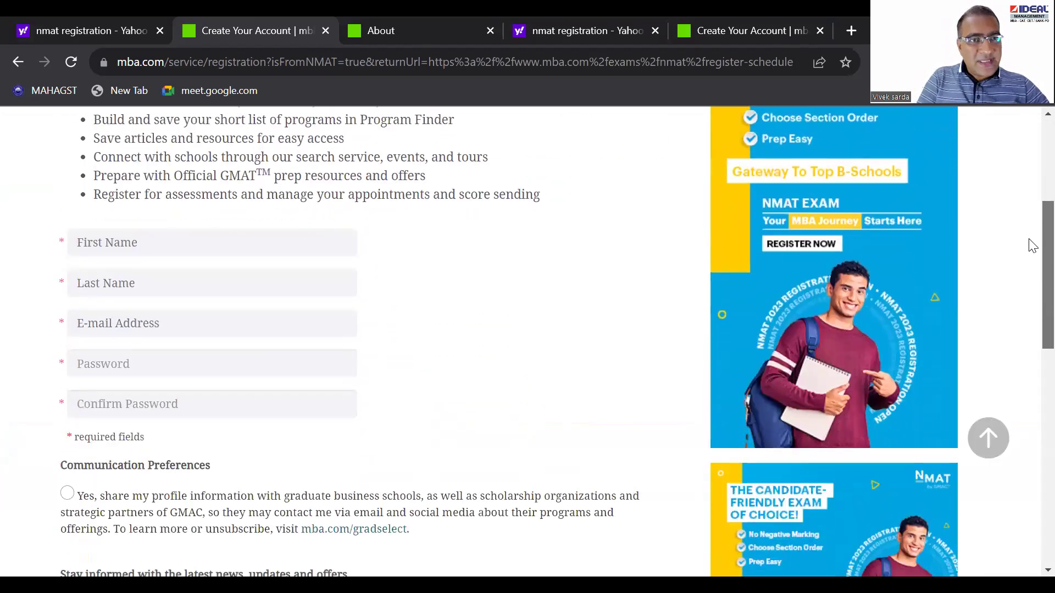
click(219, 241)
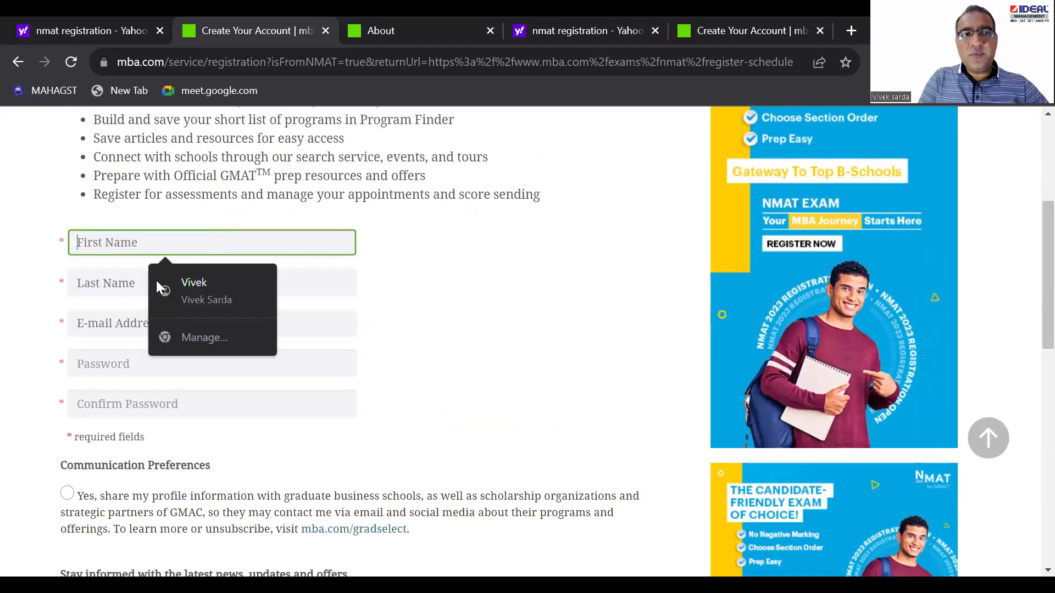
click(116, 284)
click(117, 322)
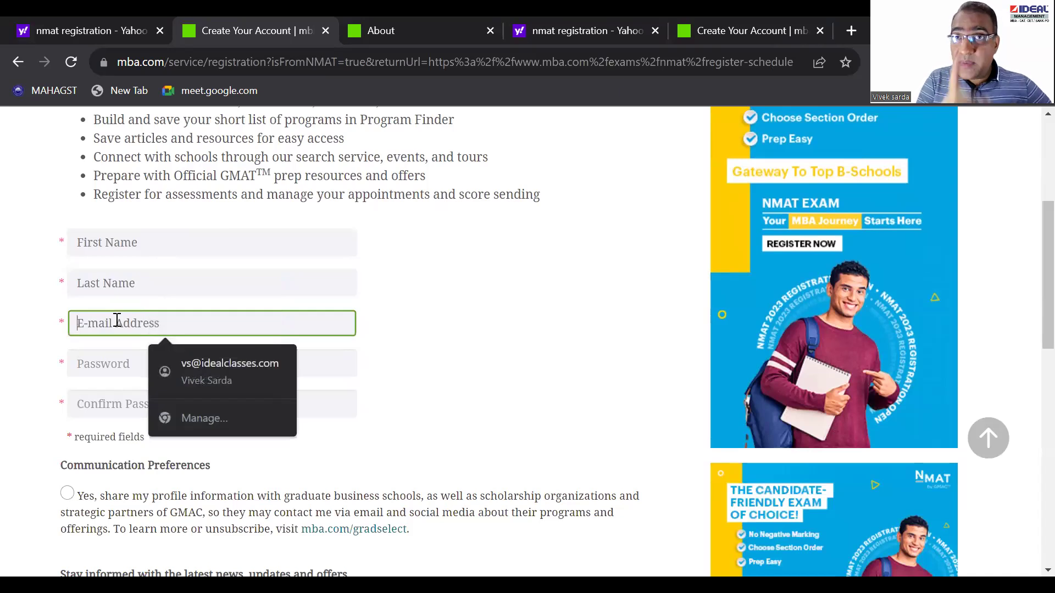
click(115, 359)
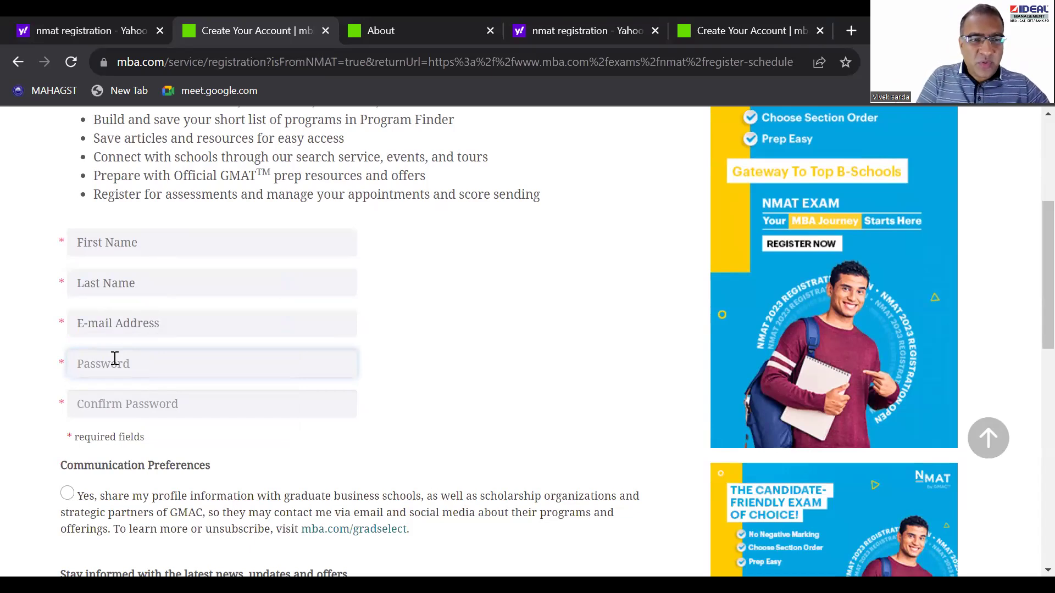
click(122, 411)
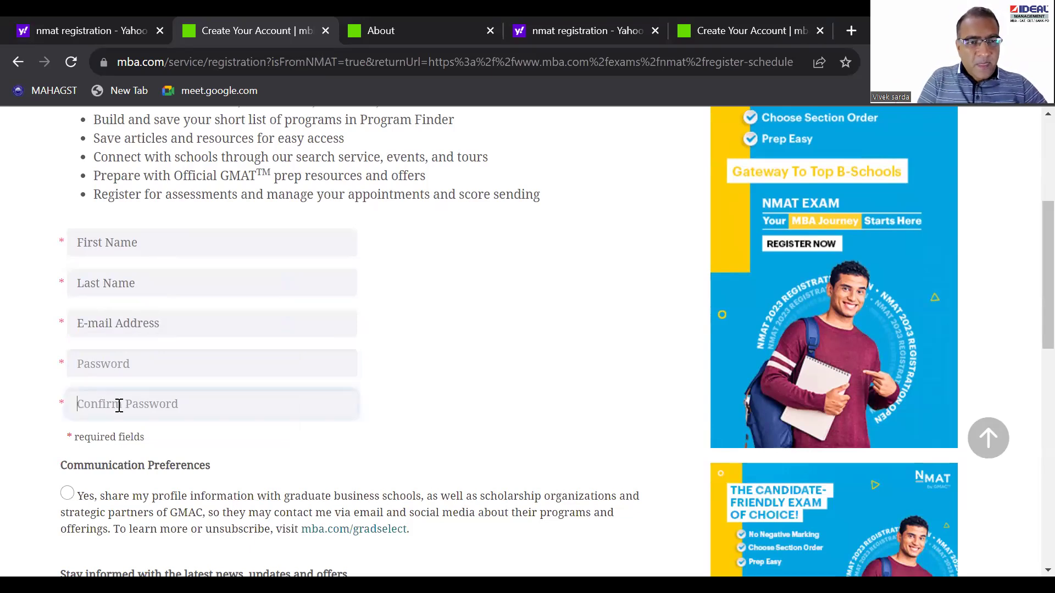
Agree to share profile information with graduate business schools and to receive news, updates and offers by e-mail.
click(66, 496)
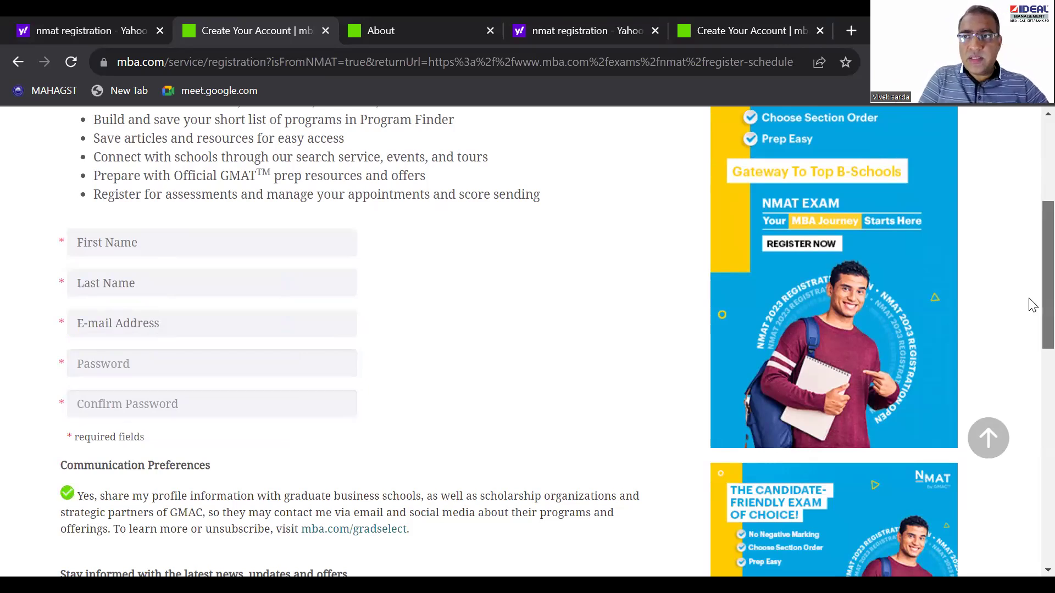
scroll(1031, 319, down, 2)
click(67, 475)
scroll(1029, 271, up, 2)
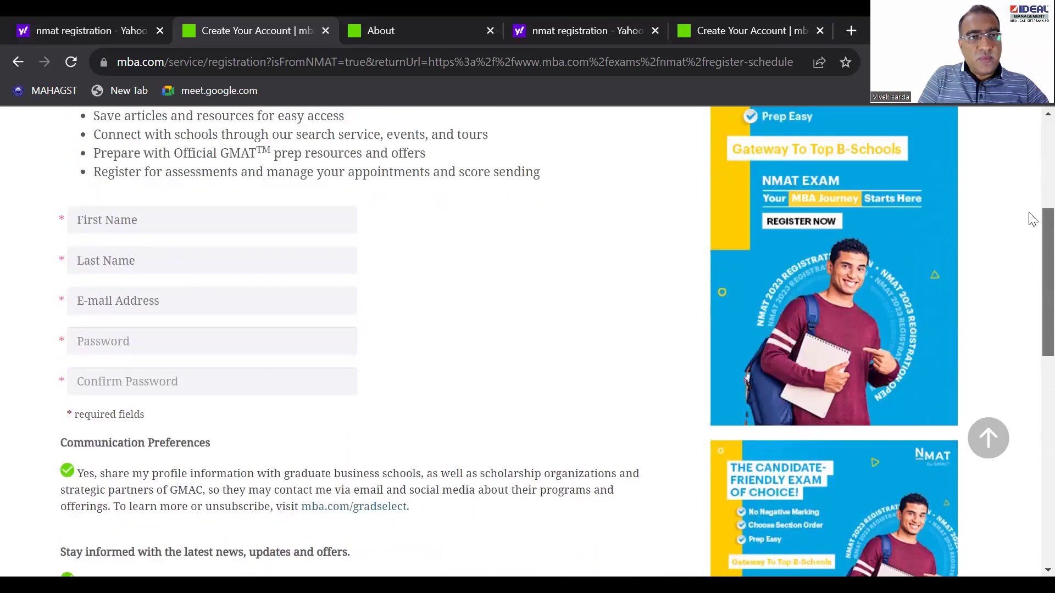
Review the terms of use, the robot verification and the account creation option at the end of the form.
scroll(1031, 286, down, 1)
scroll(1030, 330, down, 5)
scroll(1029, 370, down, 2)
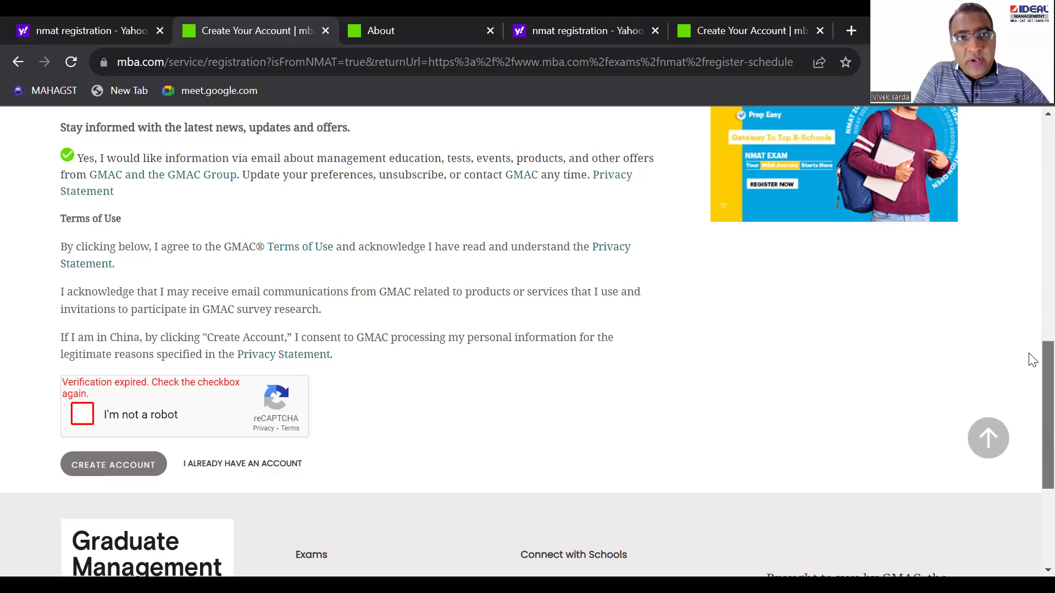
scroll(1032, 284, up, 6)
scroll(1032, 284, up, 7)
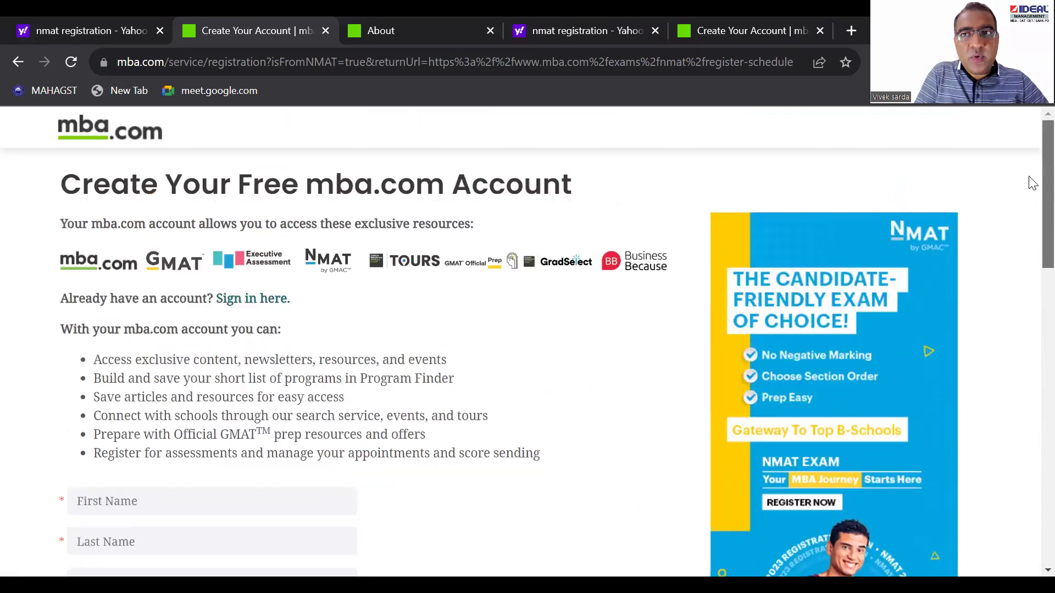
Close both account creation pages and the About page to get back to the nmat registration search results.
scroll(1032, 194, down, 20)
scroll(1029, 311, up, 20)
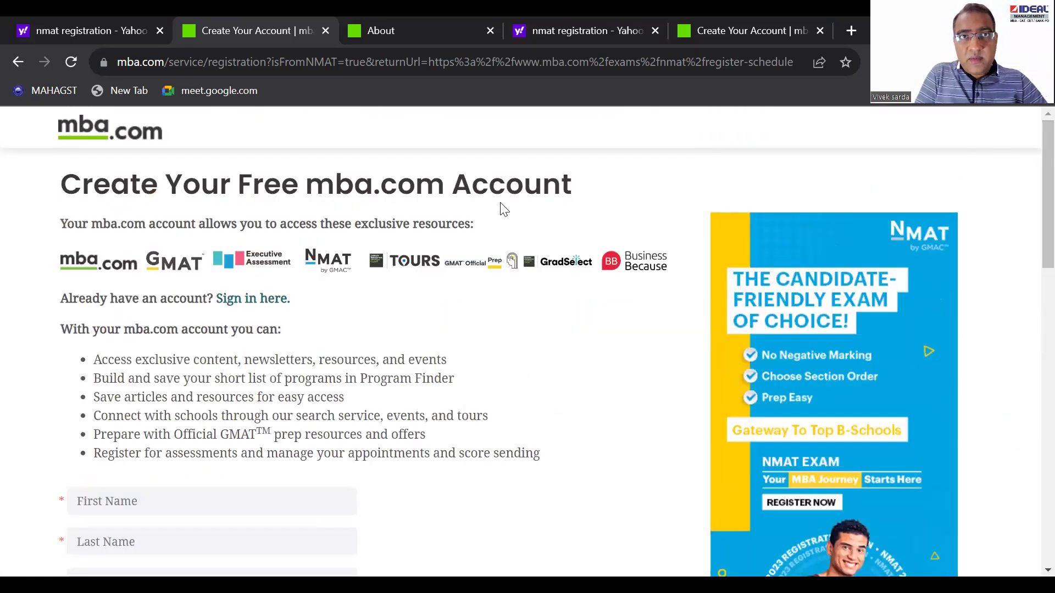
click(102, 16)
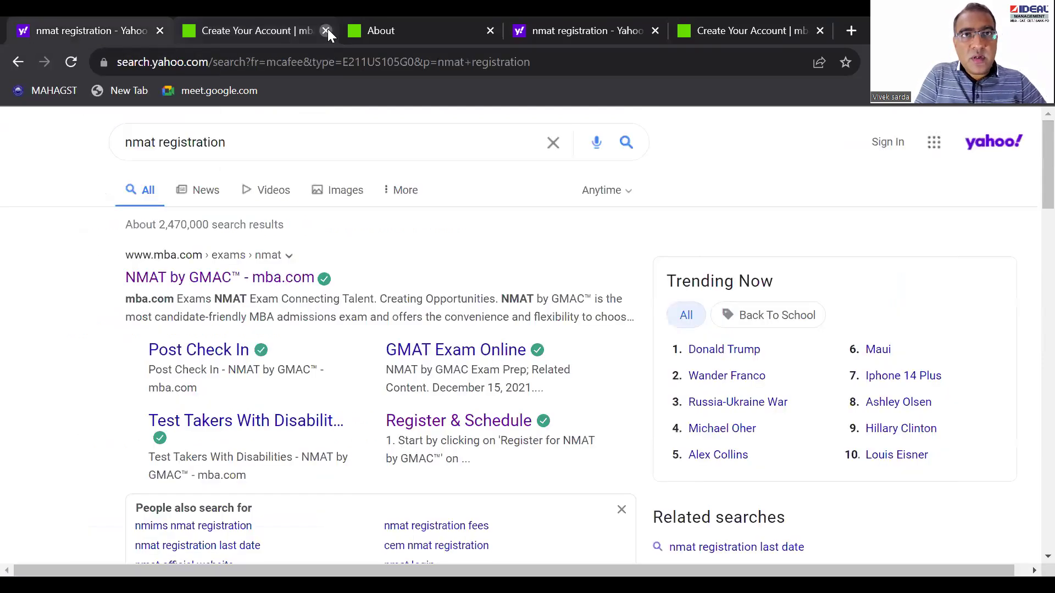
click(326, 30)
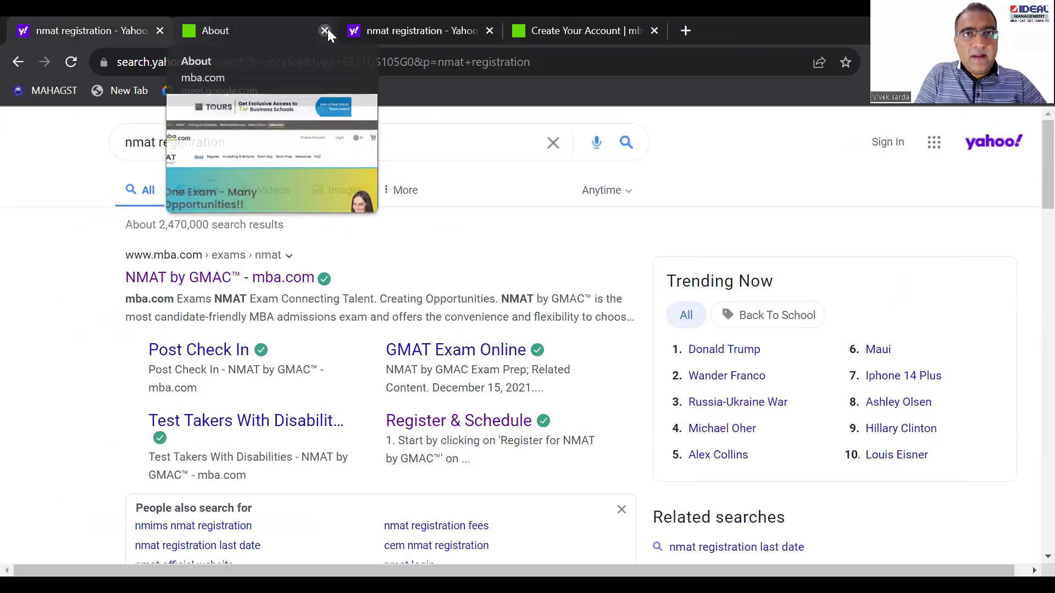
click(326, 30)
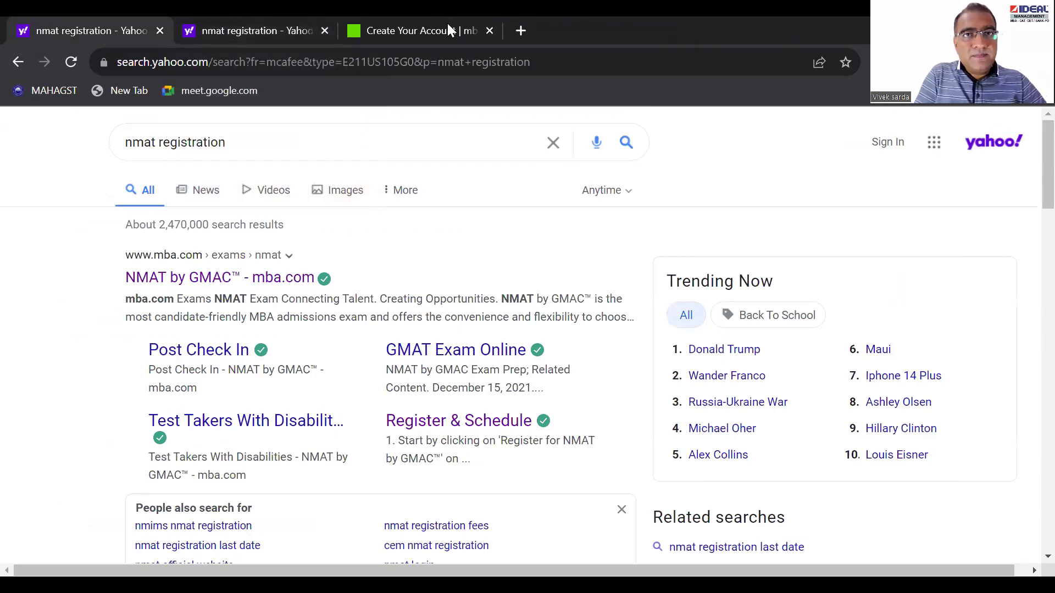
click(418, 25)
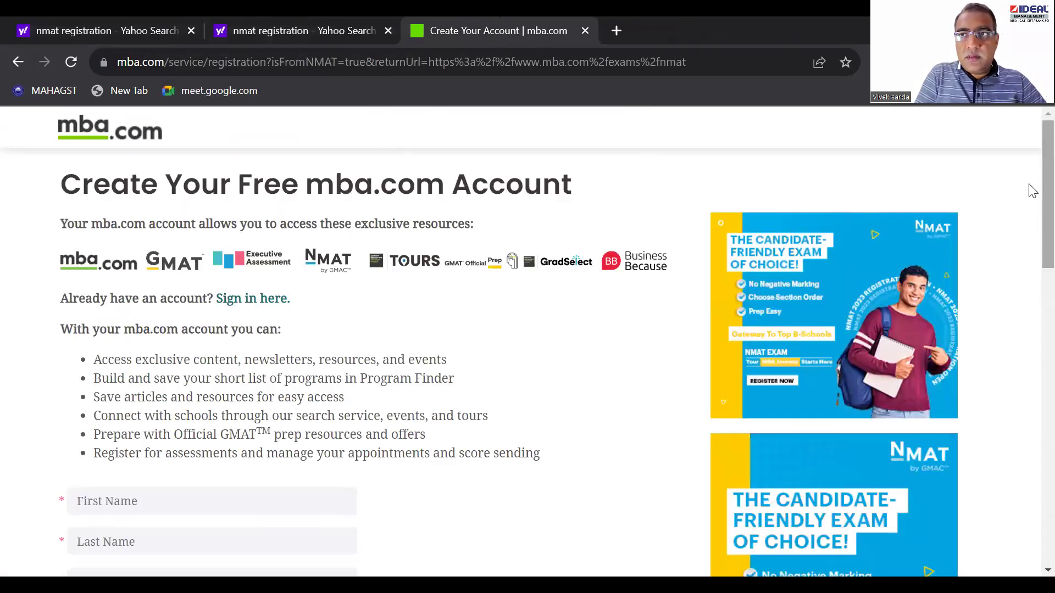
click(580, 30)
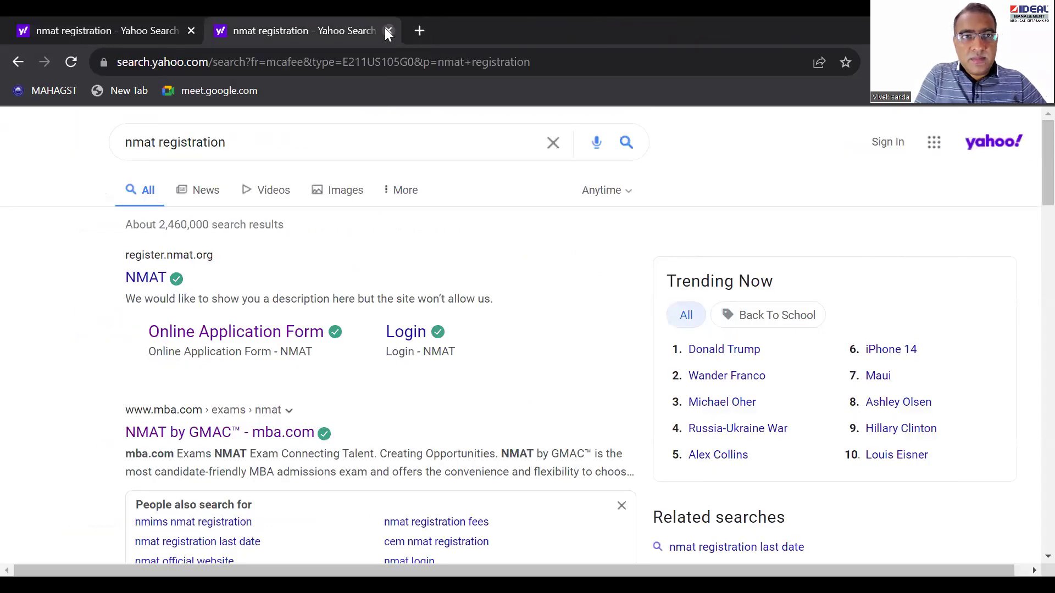
Open the NMAT by GMAC page on mba.com from the search results and go to the login for already registered candidates.
click(203, 431)
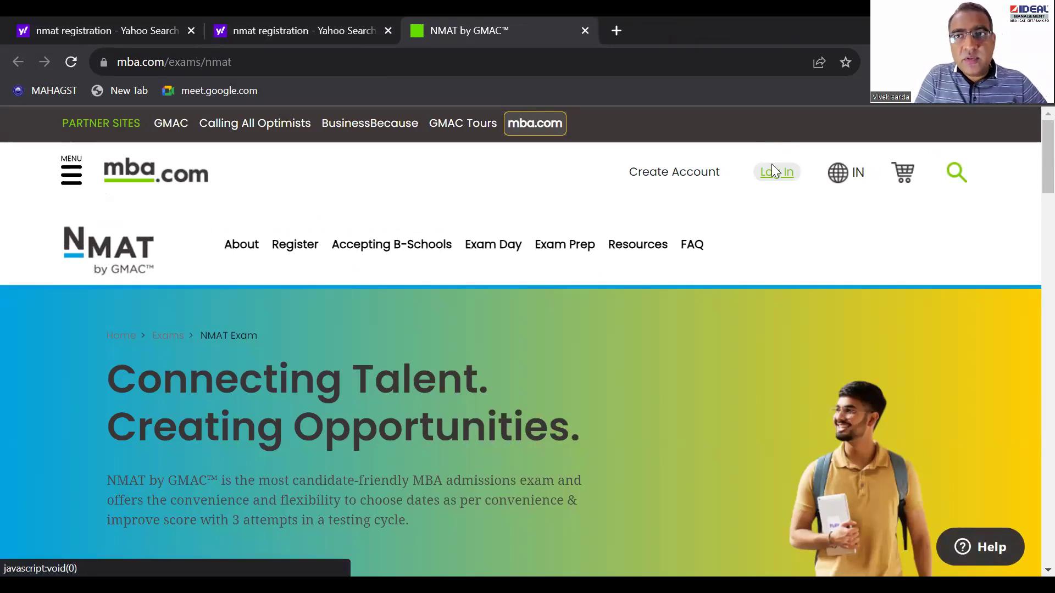
scroll(1030, 229, down, 10)
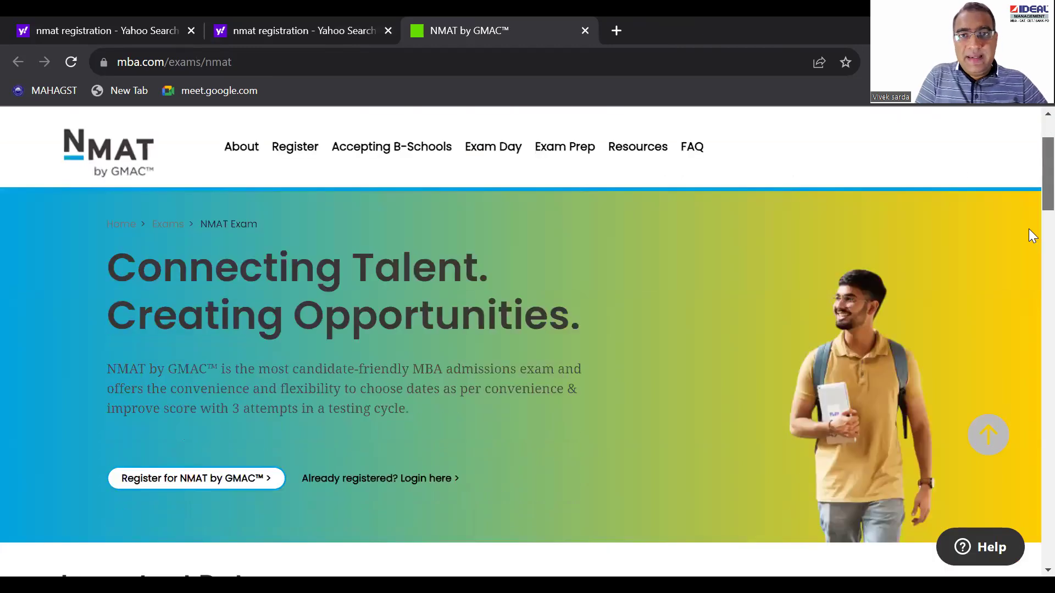
scroll(1030, 203, up, 5)
scroll(1029, 181, up, 1)
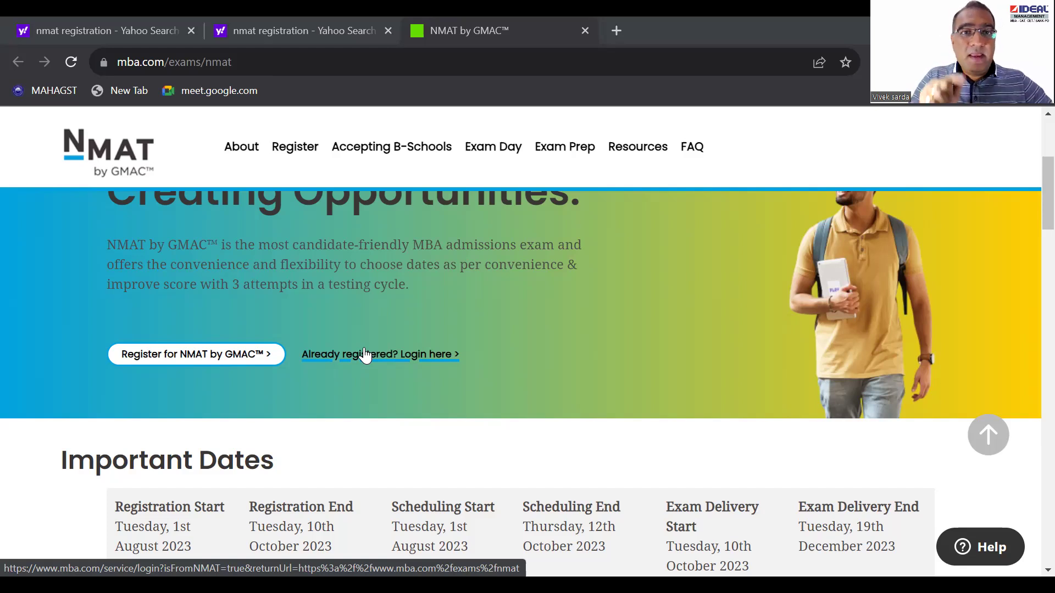
click(365, 355)
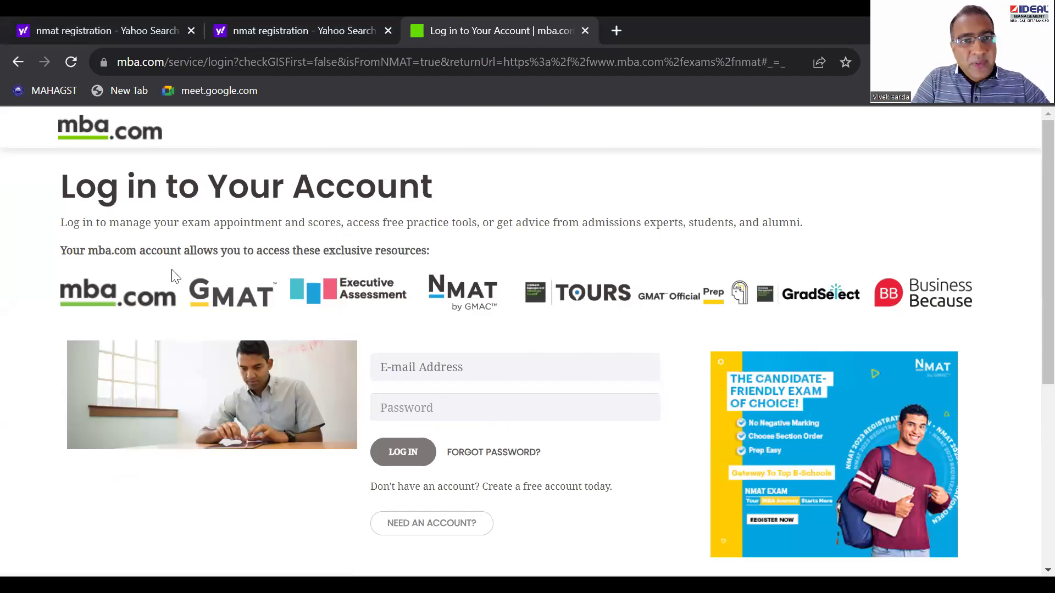
Log in to the mba.com account with the registered e-mail address and the account password.
click(468, 368)
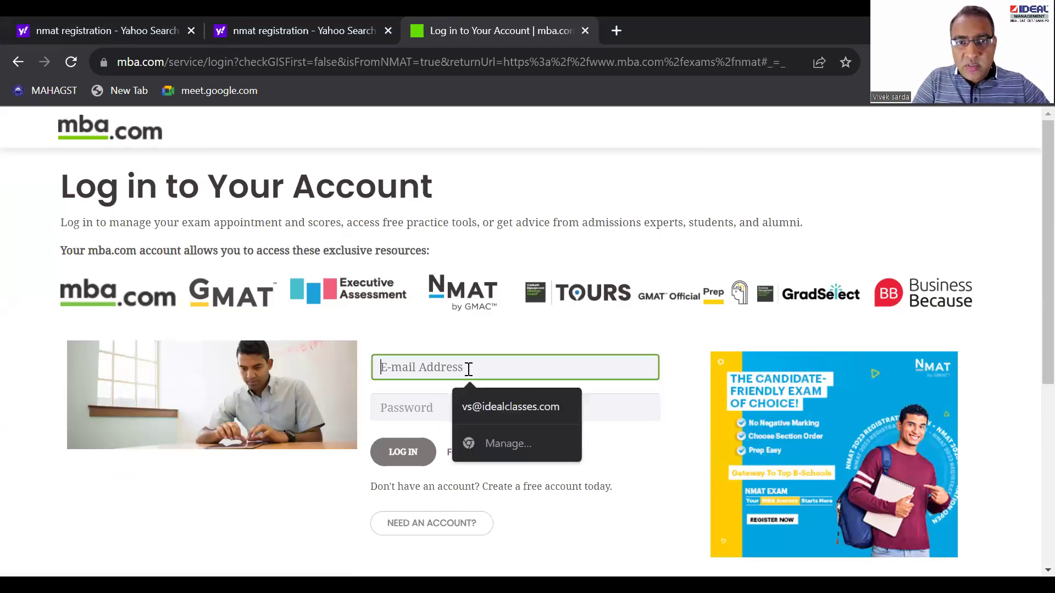
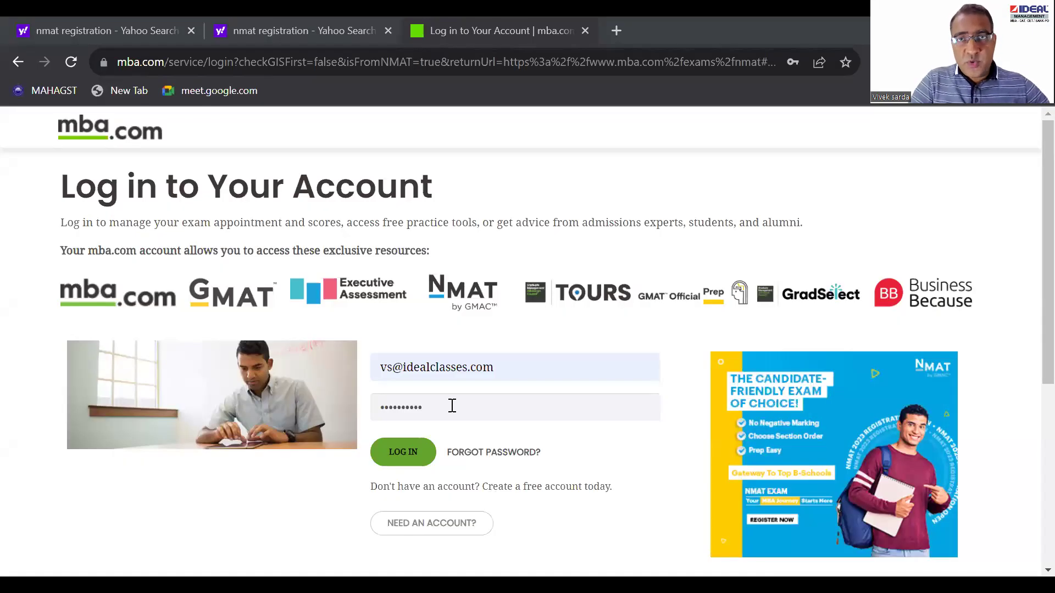
click(410, 460)
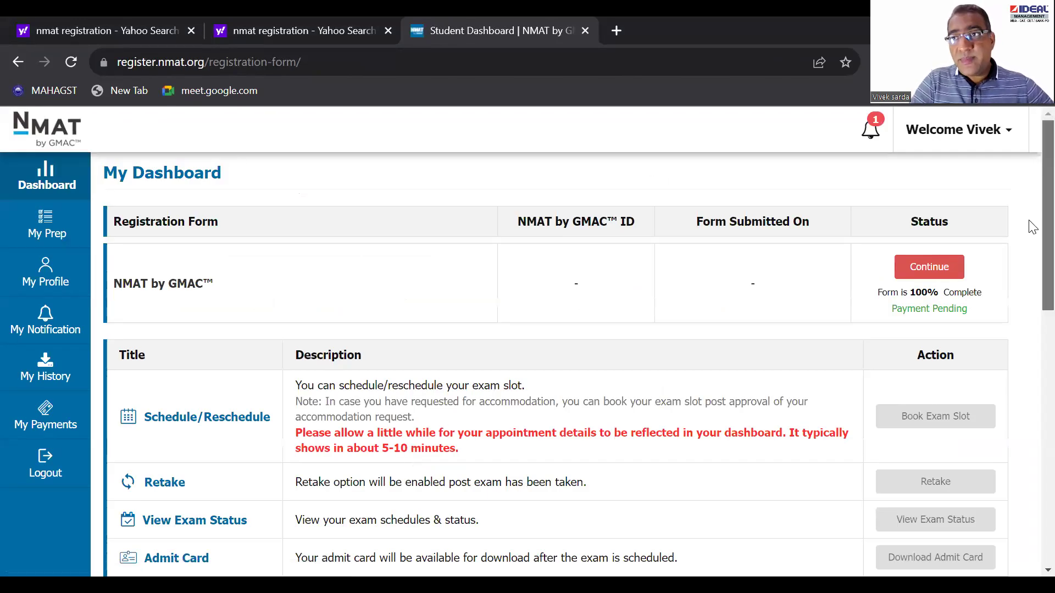
Examine the dashboard's registration form status and the scheduling, retake, exam status, admit card, scorecard and begin exam entries.
scroll(1033, 413, down, 4)
scroll(1031, 467, down, 7)
scroll(1029, 193, up, 11)
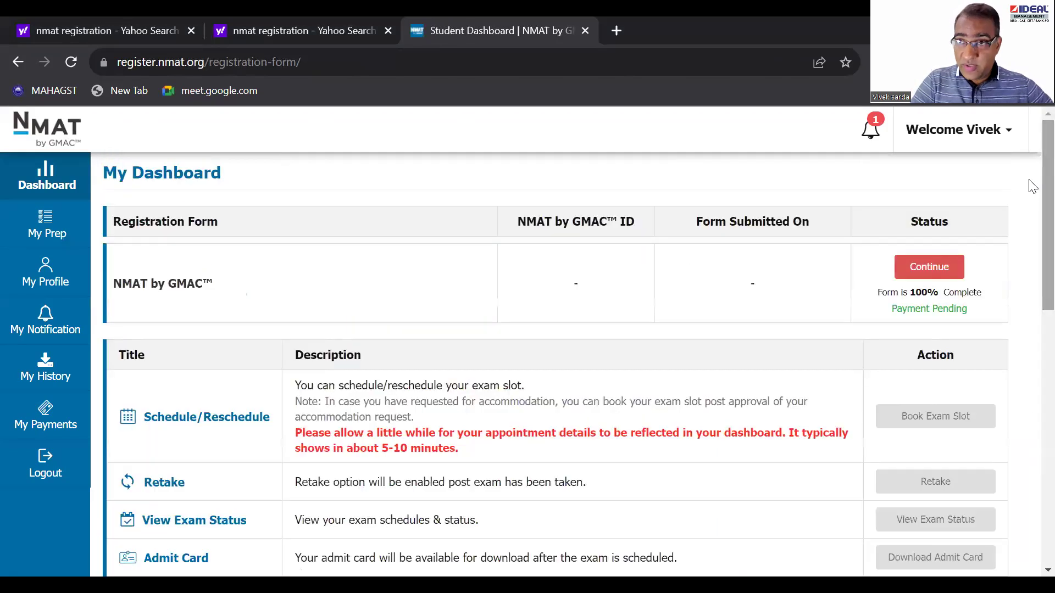
click(52, 183)
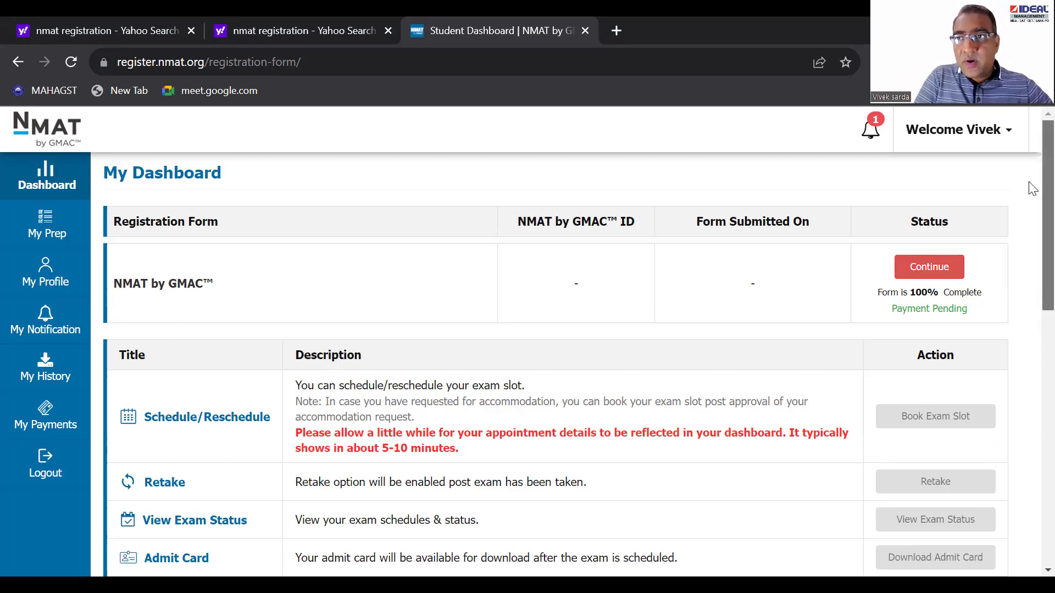
scroll(1030, 225, down, 3)
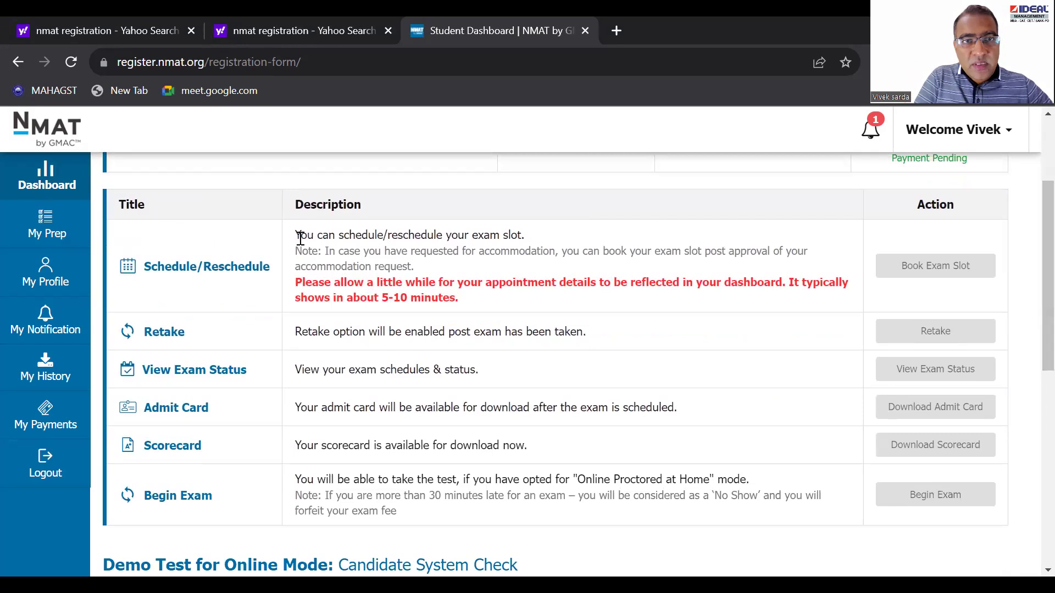
drag(299, 235, 440, 473)
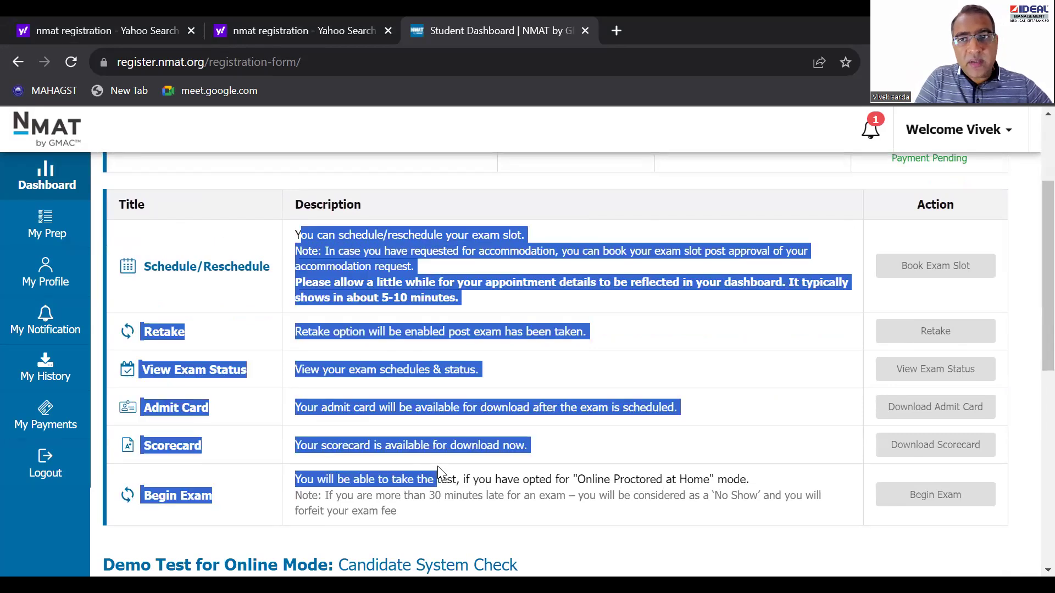
click(695, 333)
scroll(1029, 144, up, 3)
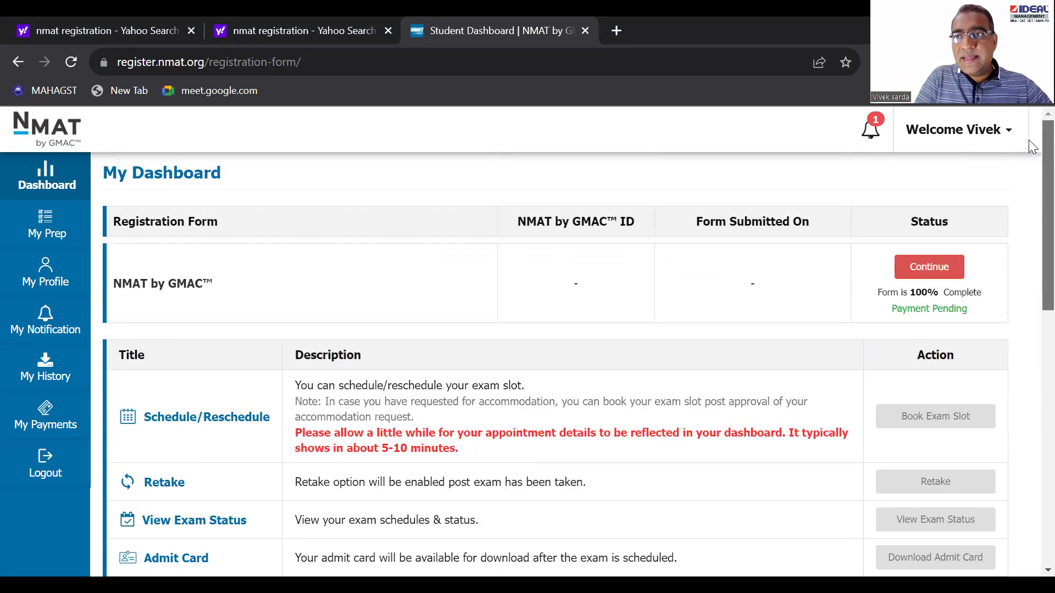
Continue the NMAT by GMAC registration form and go back to its Personal Information section.
click(924, 267)
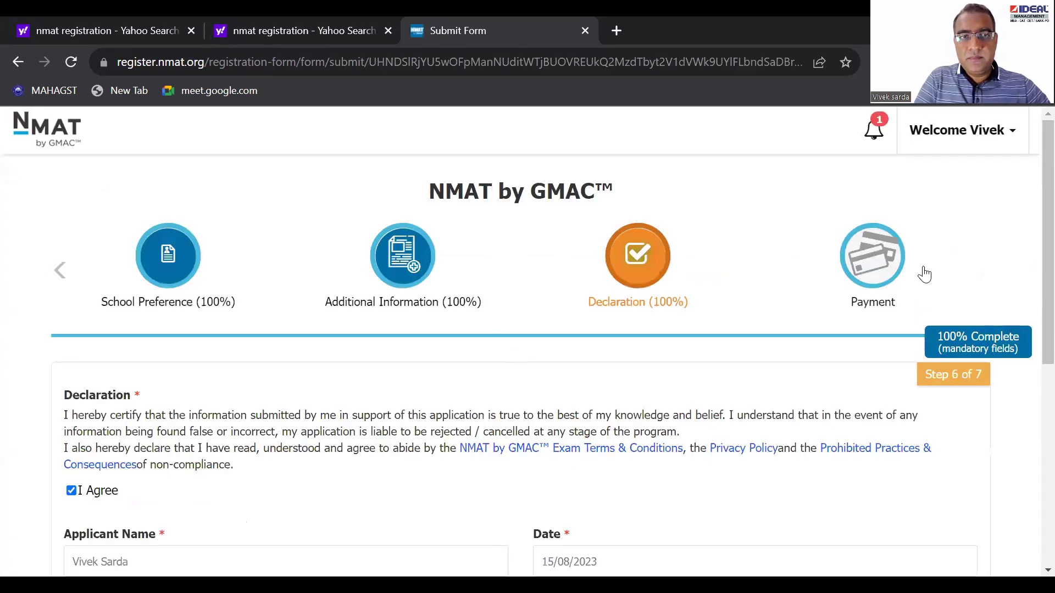
click(59, 277)
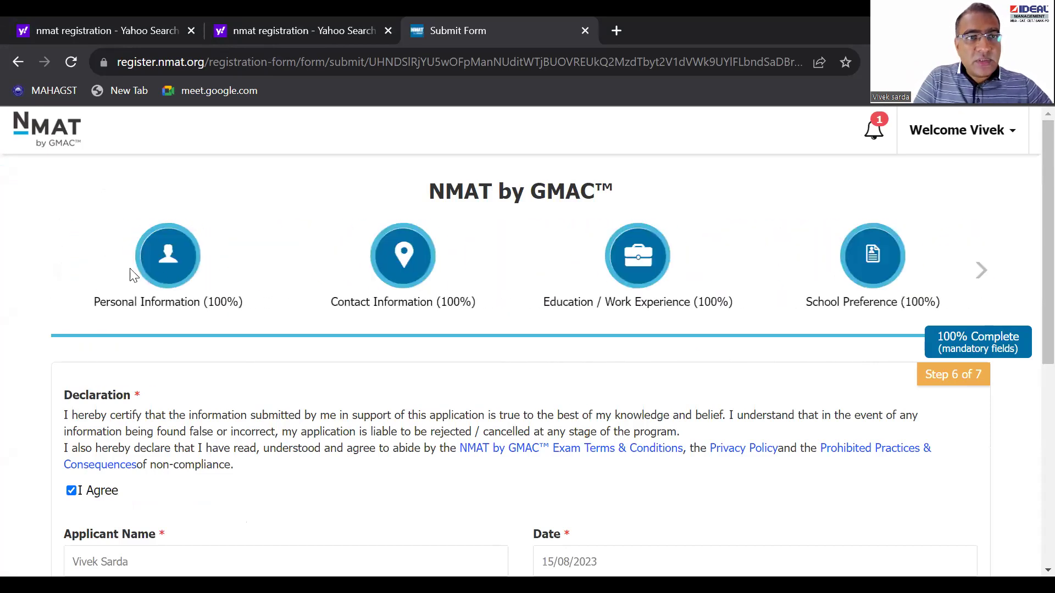
click(162, 276)
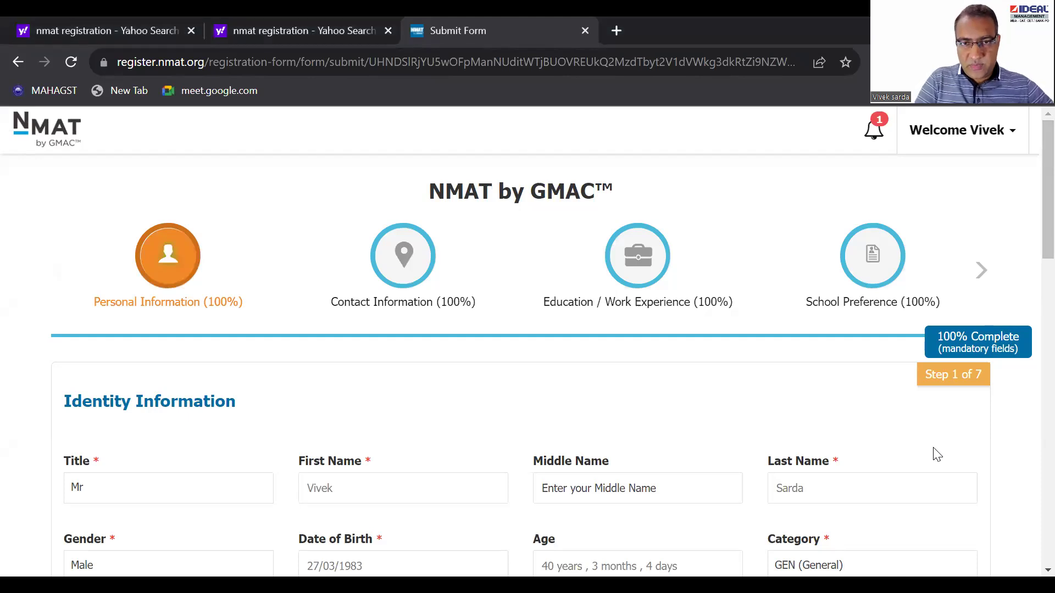
Examine the identity details, photo upload requirements, available photo ID types and special needs question in the Personal Information section.
scroll(1032, 181, down, 3)
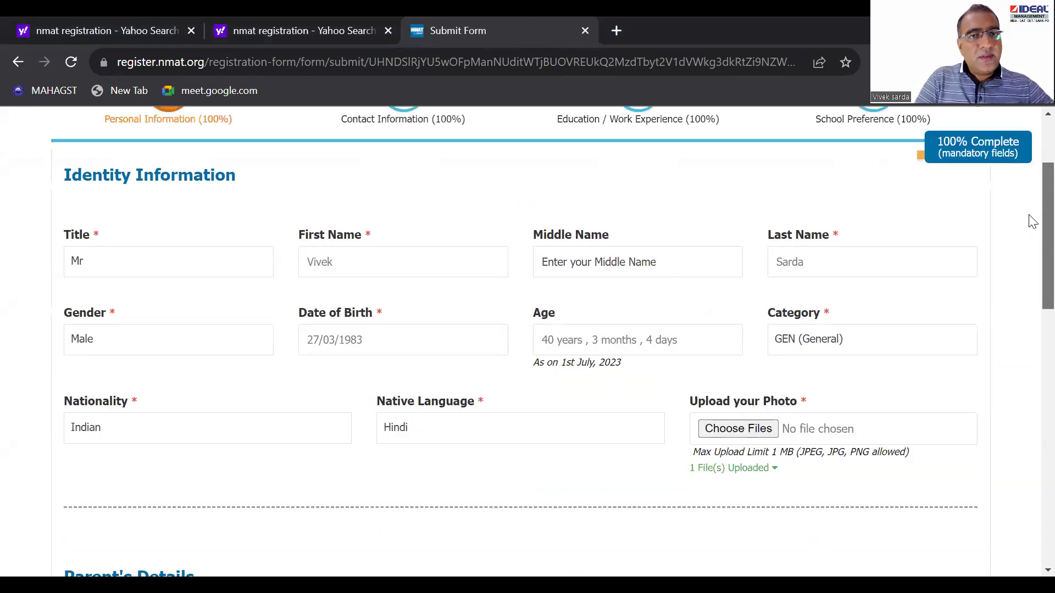
scroll(1029, 193, down, 1)
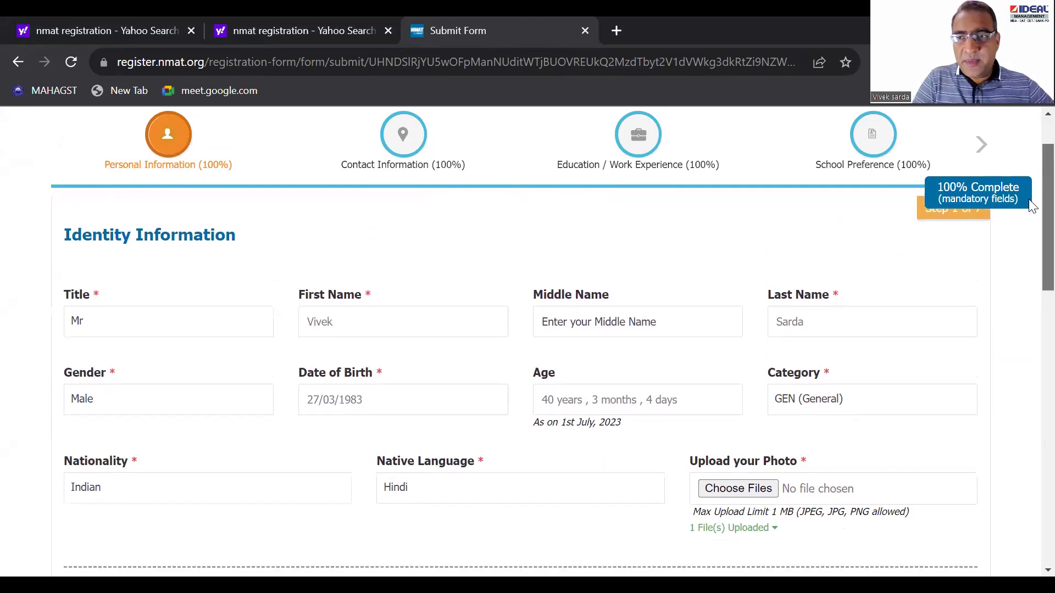
scroll(1032, 208, down, 2)
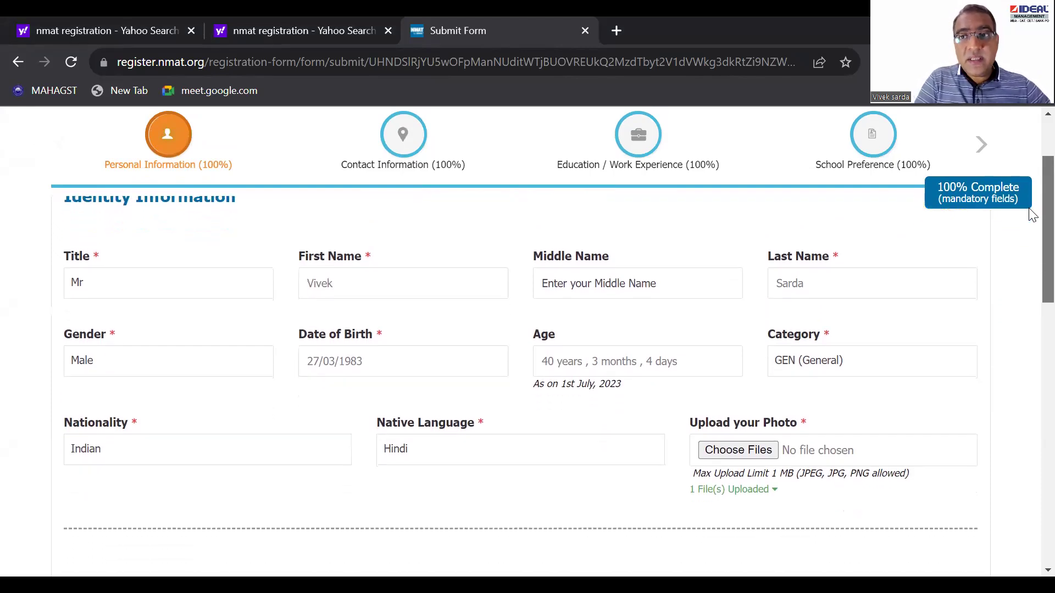
scroll(1032, 242, down, 1)
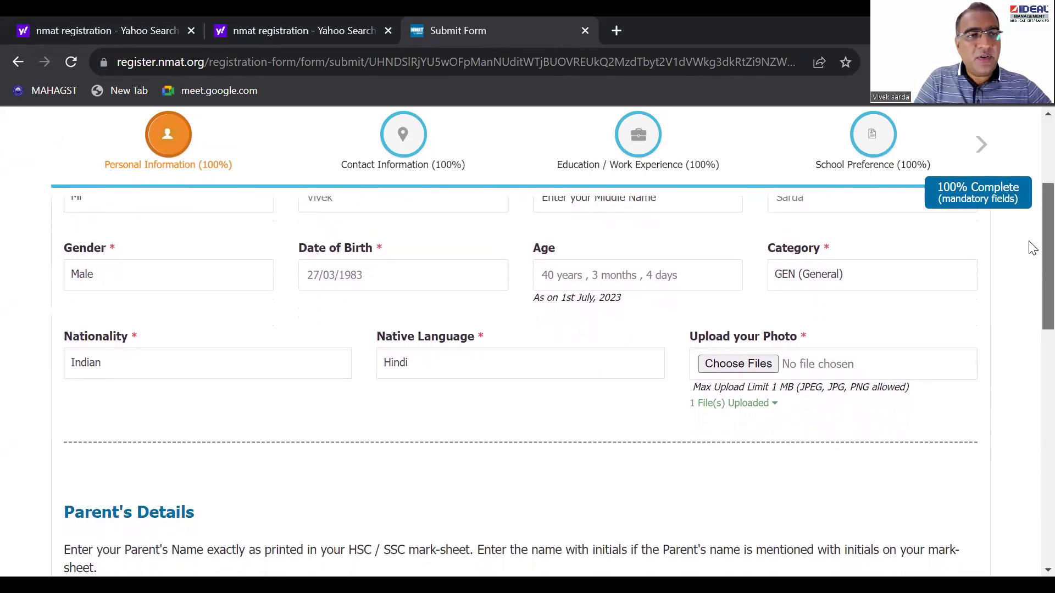
scroll(1032, 250, down, 1)
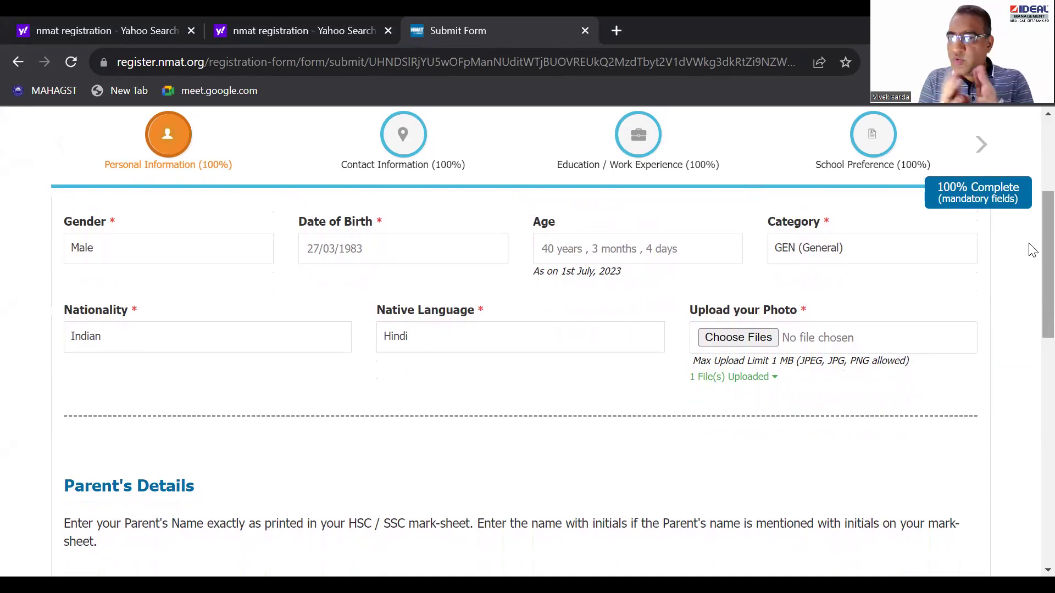
drag(1032, 250, 1032, 390)
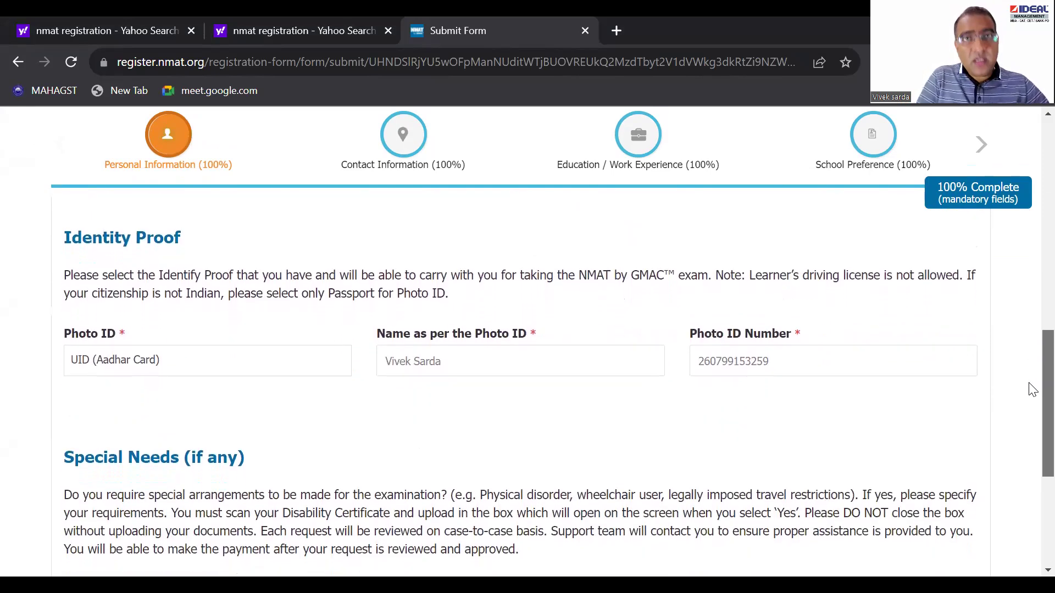
click(196, 360)
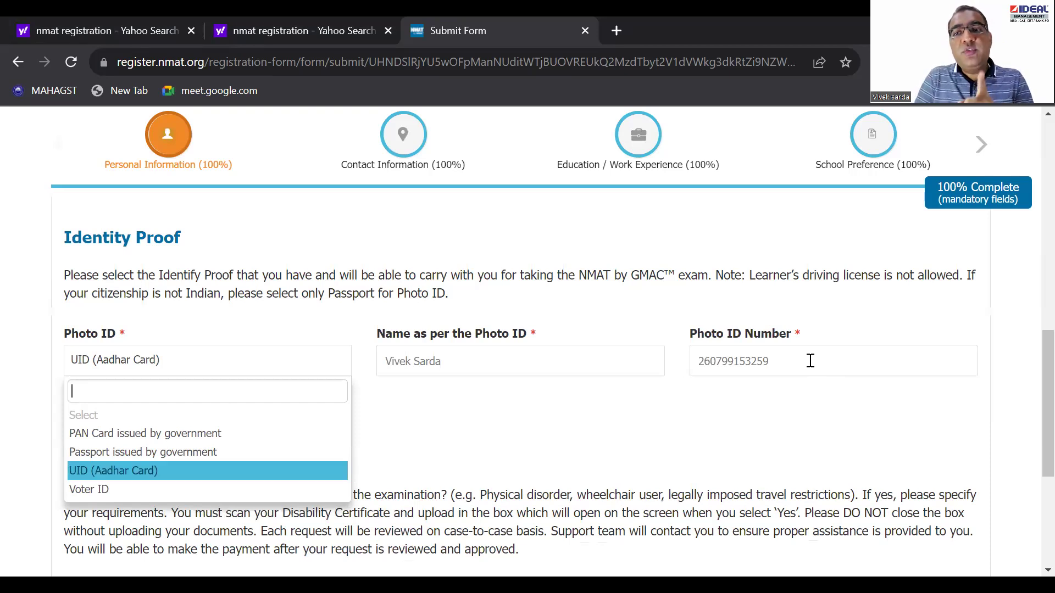
click(721, 459)
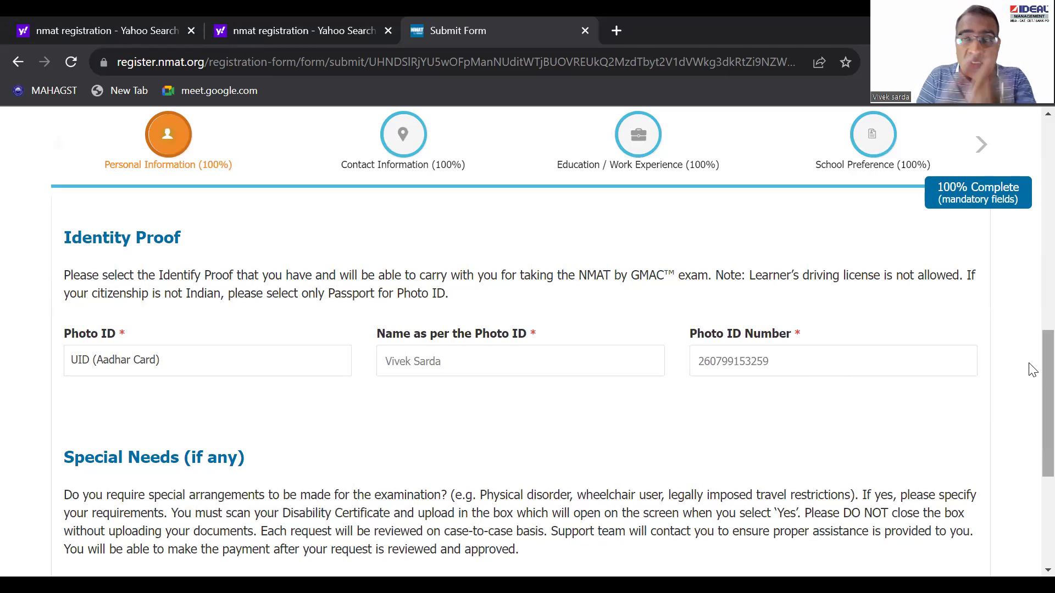
drag(1031, 369, 1032, 449)
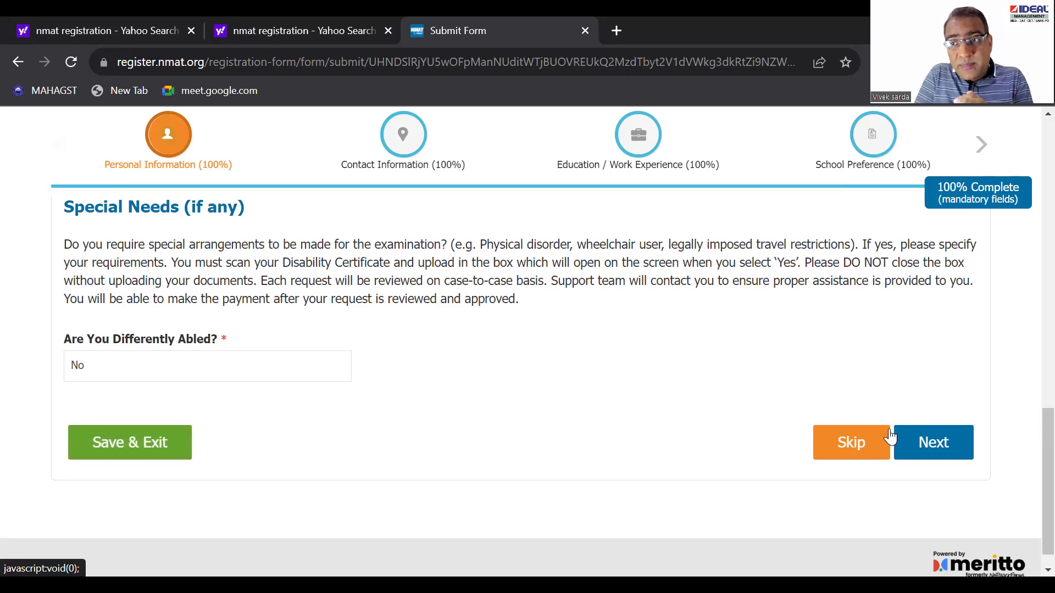
Advance to the Contact Information section and review its contact details, address for communication and permanent address question.
click(941, 442)
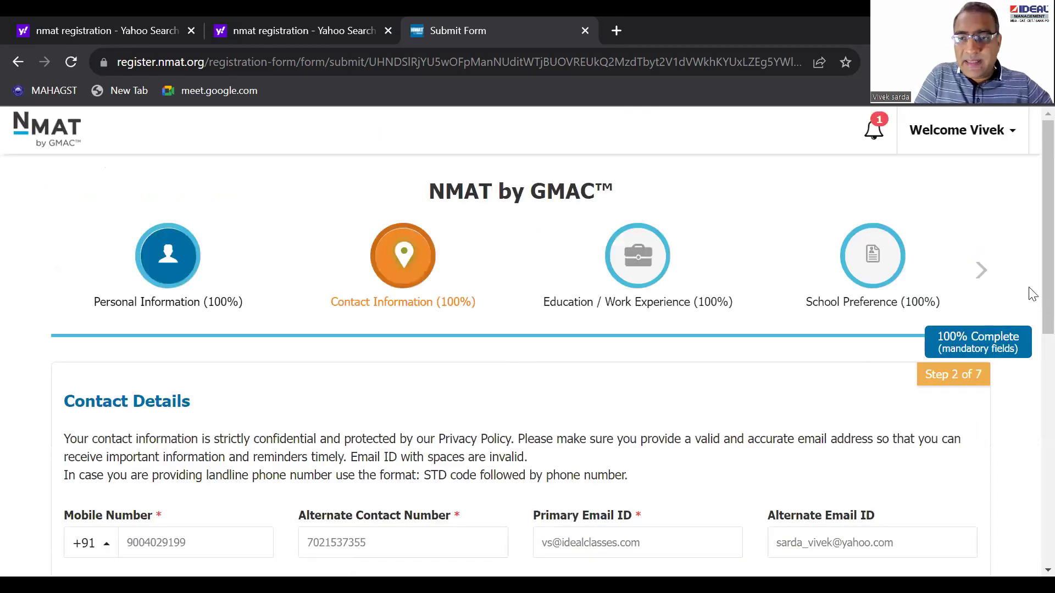
scroll(1032, 261, down, 1)
scroll(1032, 285, down, 3)
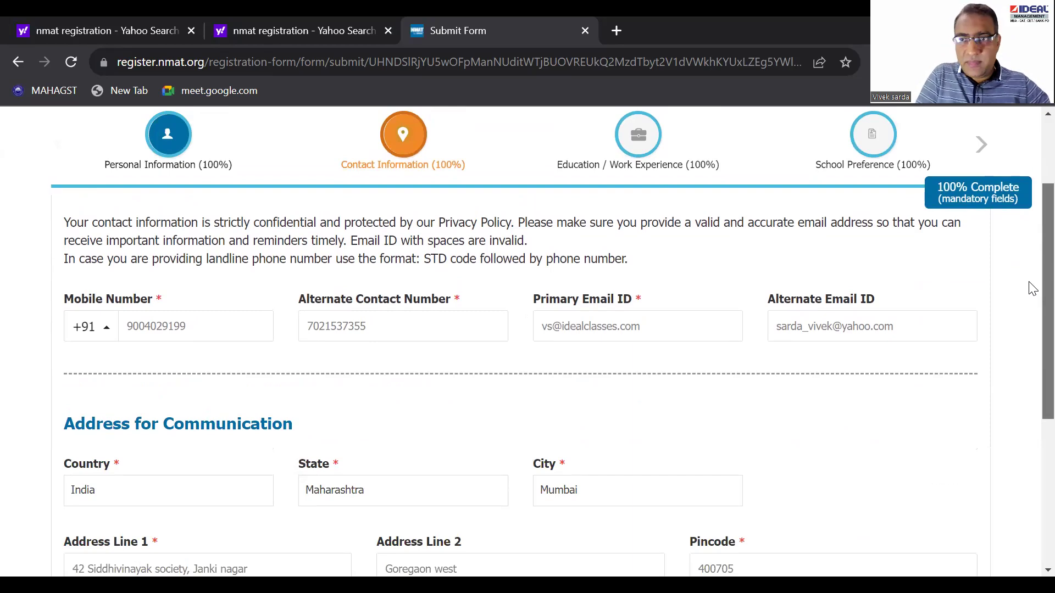
scroll(1032, 319, down, 3)
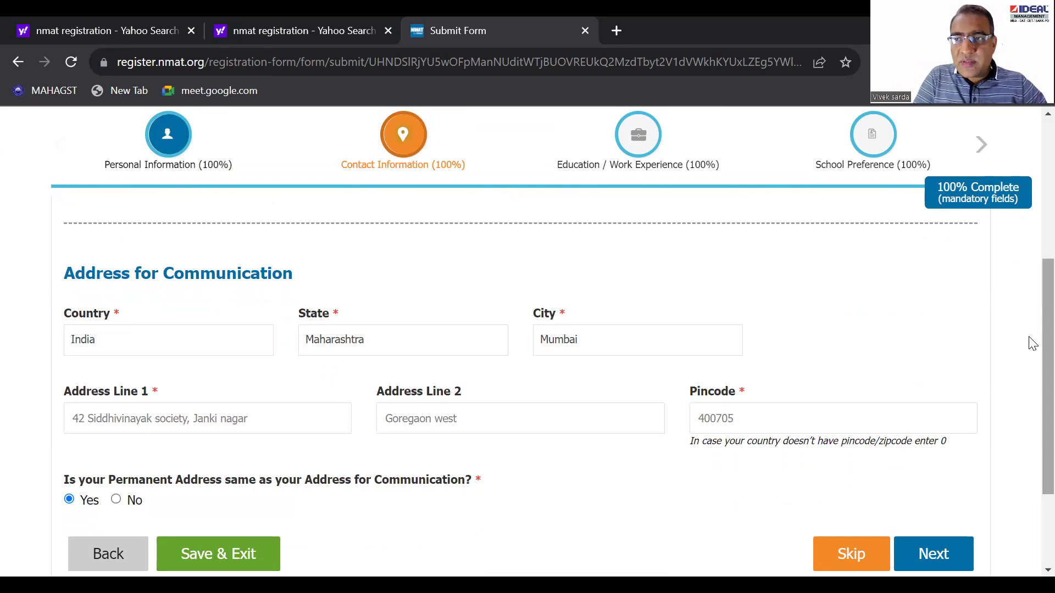
scroll(1031, 379, down, 3)
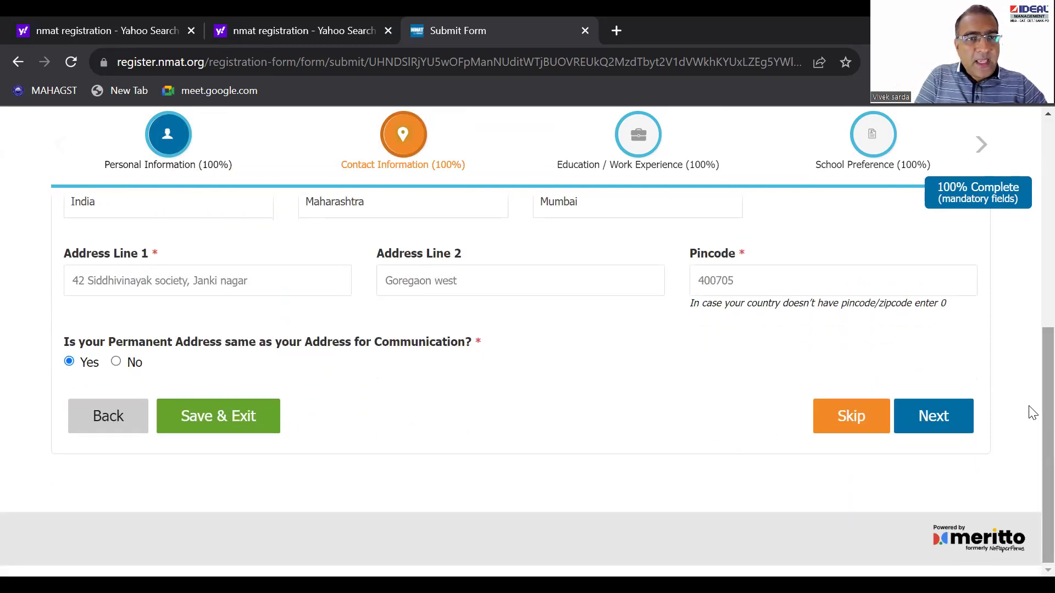
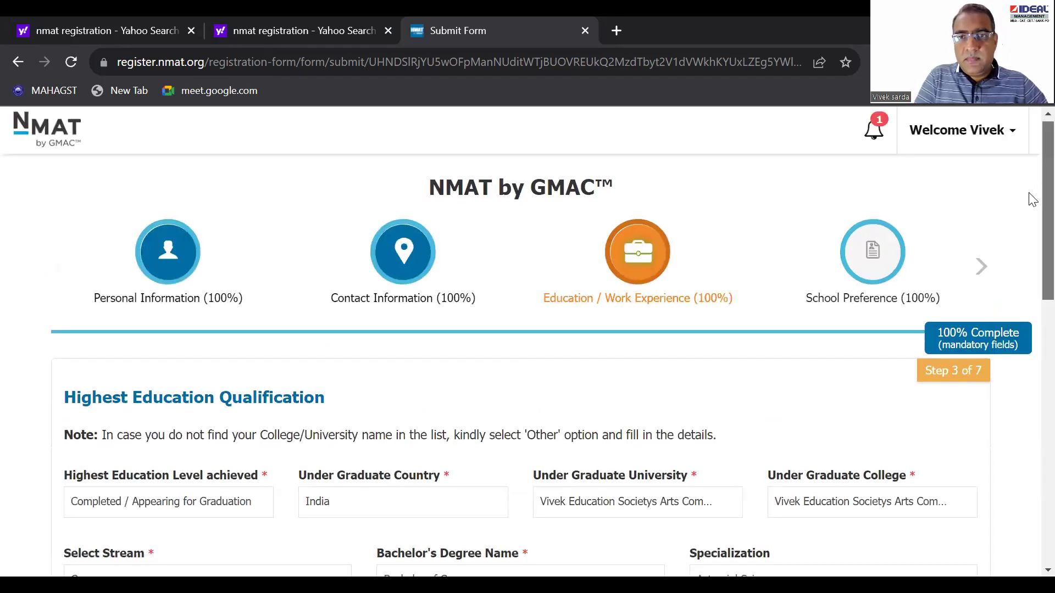
Highlight the note about unlisted colleges, then search the Under Graduate University list for "vivek commerce" and clear the search.
scroll(1032, 186, down, 3)
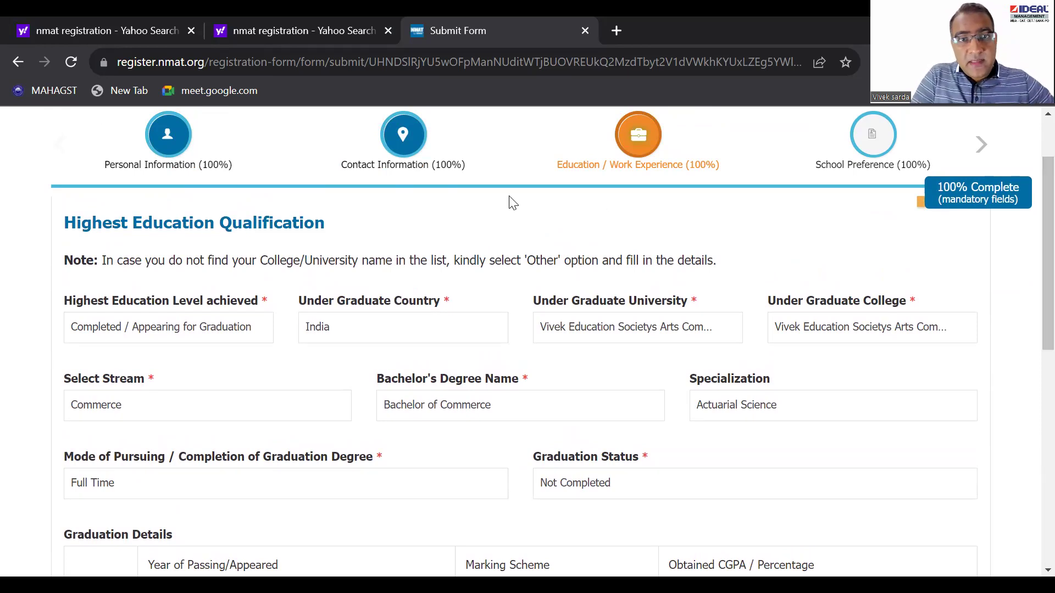
drag(115, 264, 734, 267)
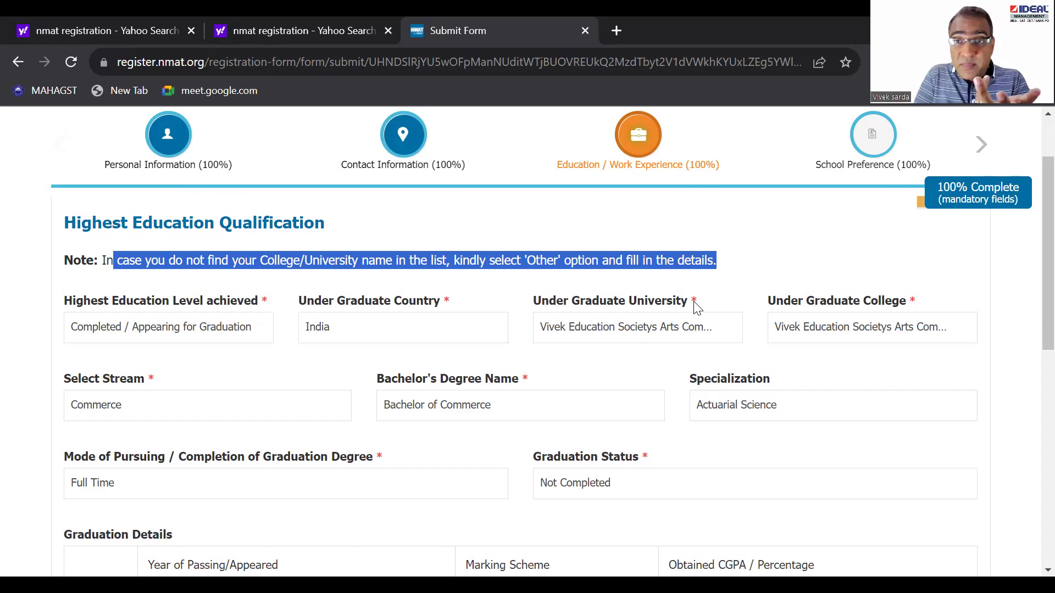
click(663, 332)
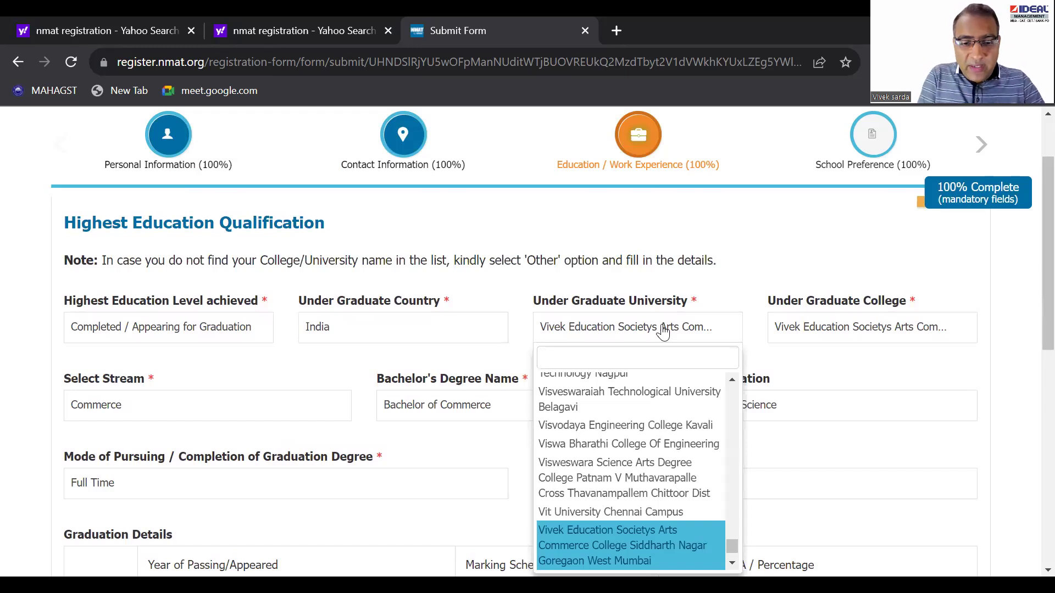
text(vivek commerce)
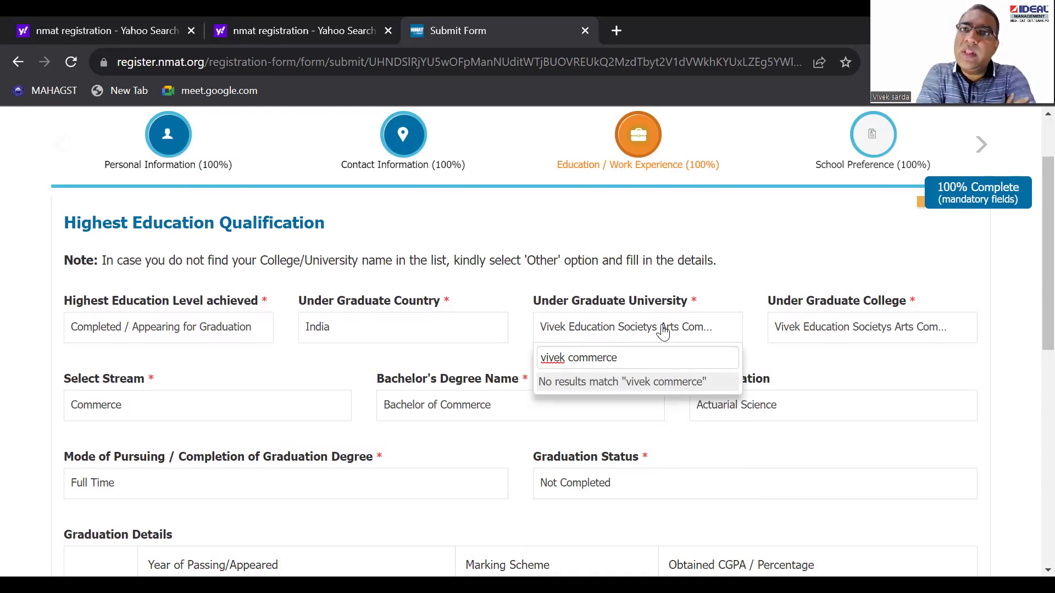
key(BackSpace)
key(BackSpace)
key(BackSpace)
key(BackSpace)
key(BackSpace)
key(BackSpace)
key(BackSpace)
key(BackSpace)
key(BackSpace)
key(BackSpace)
key(BackSpace)
key(BackSpace)
key(BackSpace)
key(BackSpace)
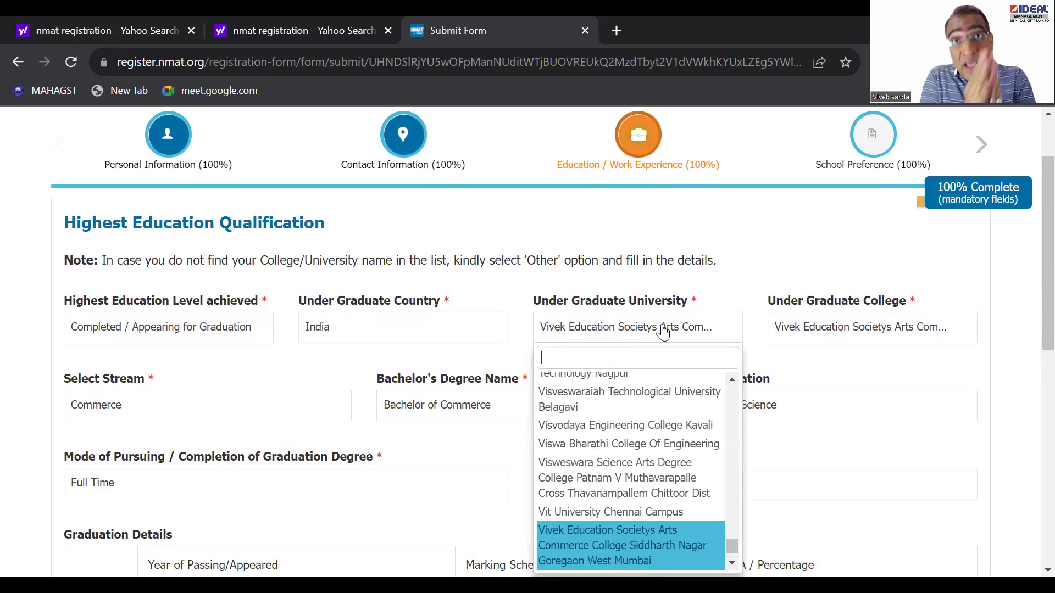
Search the Under Graduate University list for "vivek educ" and reset the list without choosing an entry.
text(v)
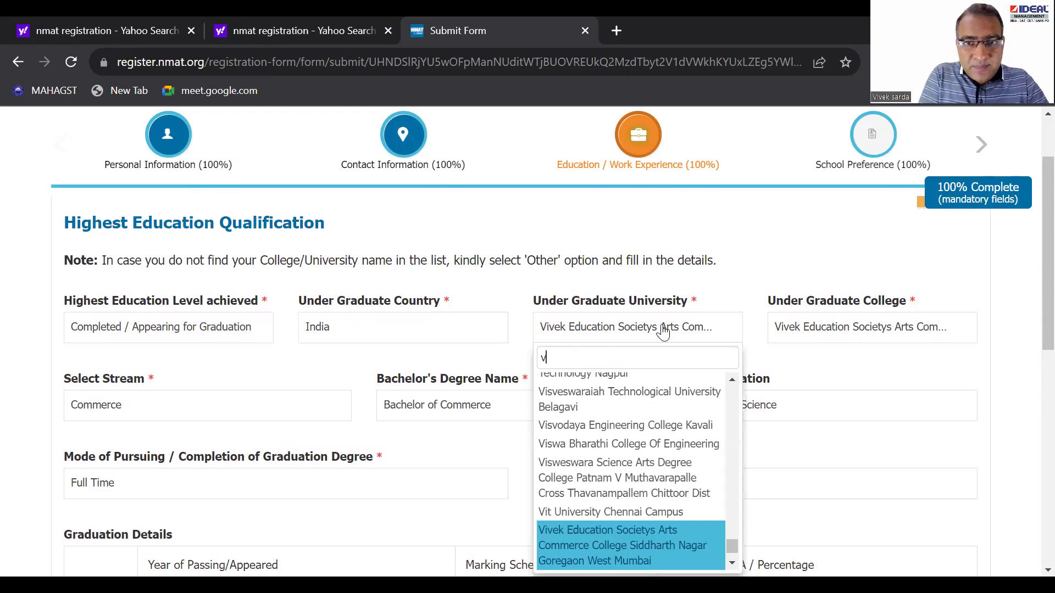
text(ivek educ)
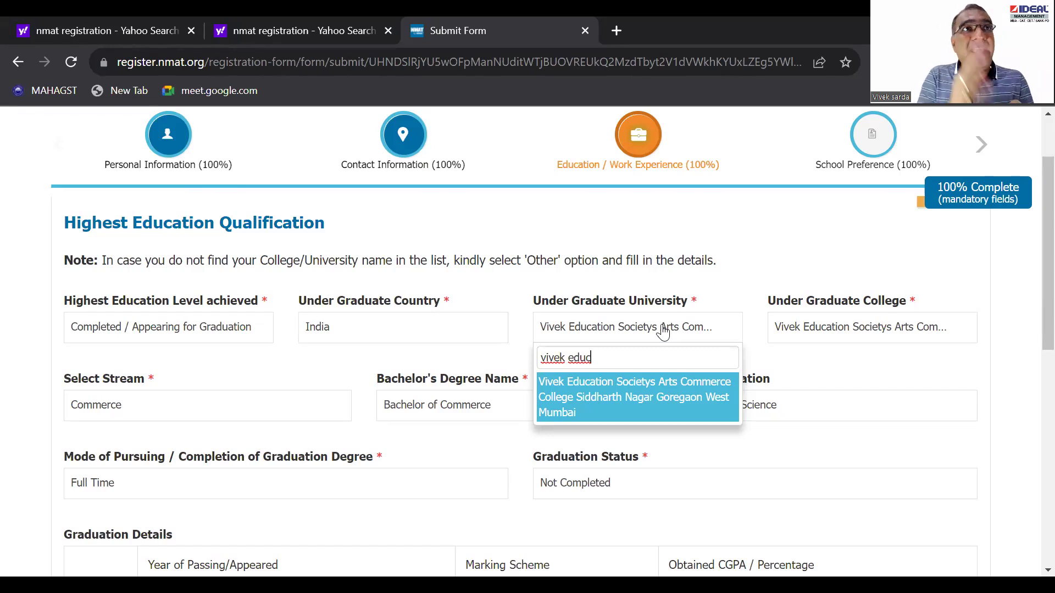
double_click(663, 331)
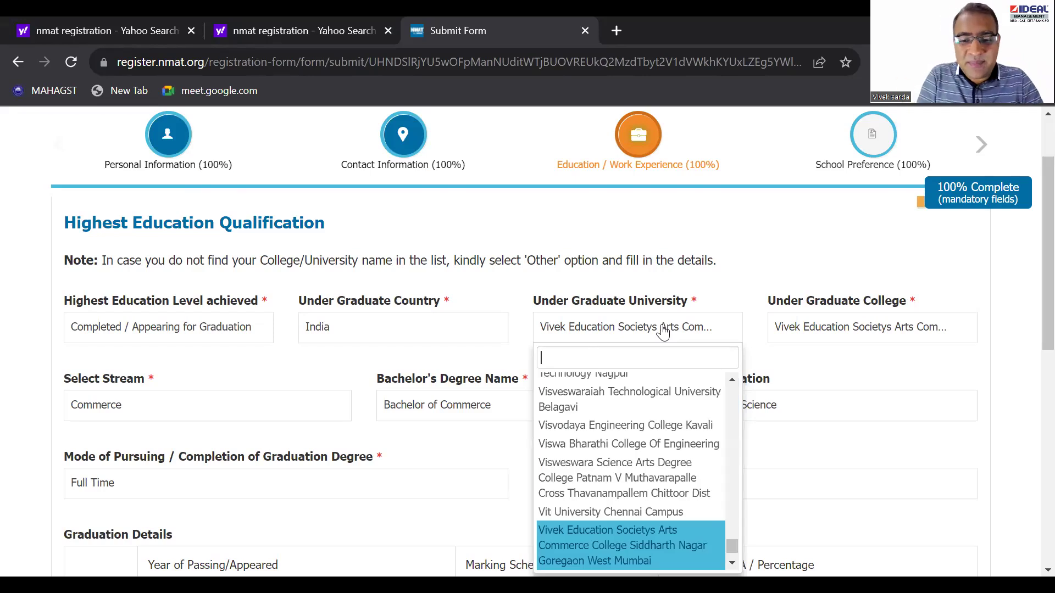
Search the Under Graduate University list for "K. P" and "K b", then close it without changing the selection.
text(K. P)
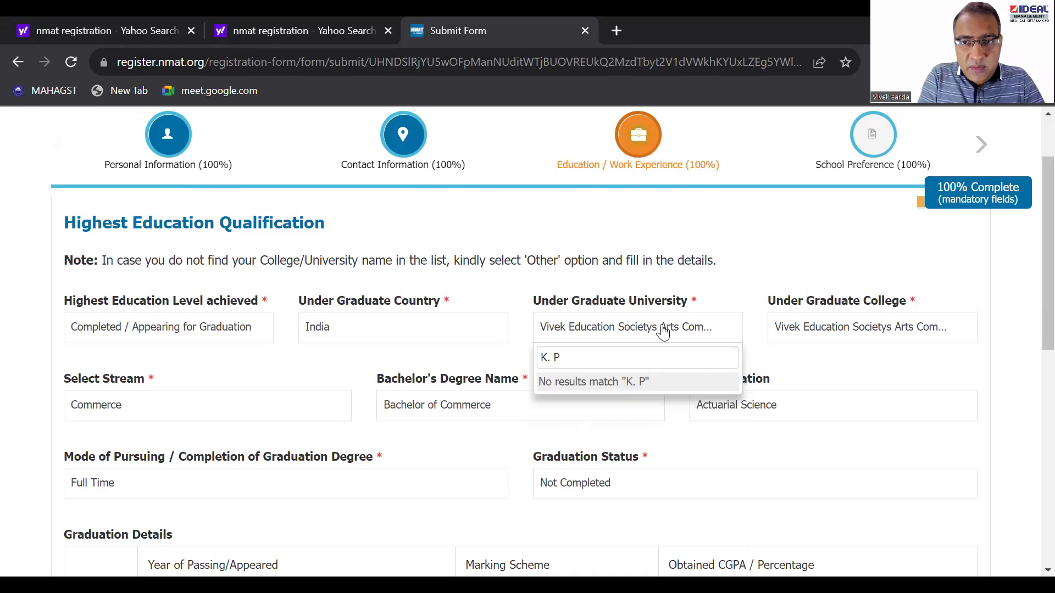
key(BackSpace)
text(B)
key(BackSpace)
key(BackSpace)
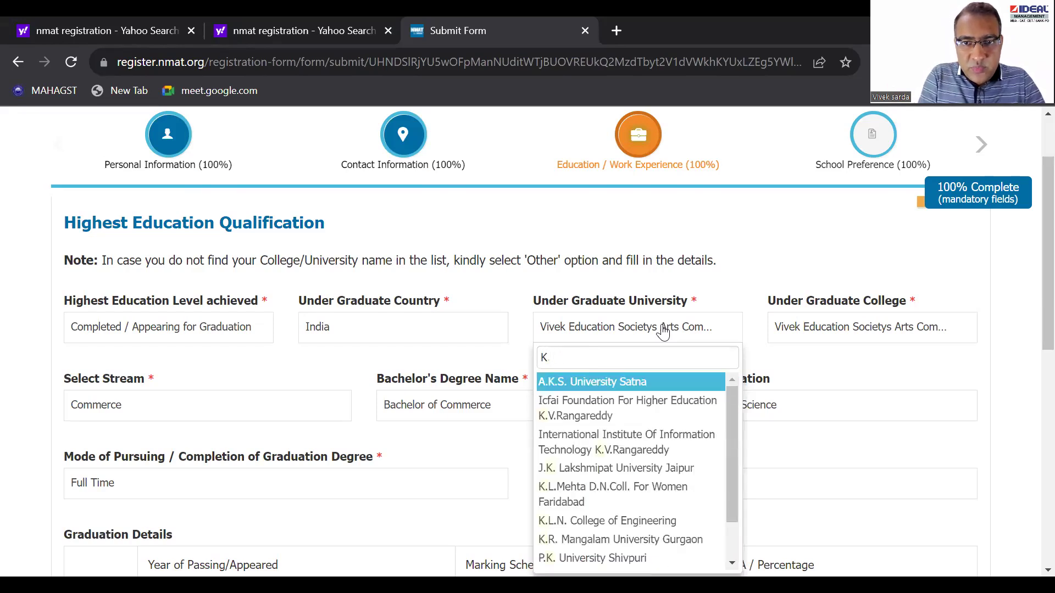
key(BackSpace)
text(b)
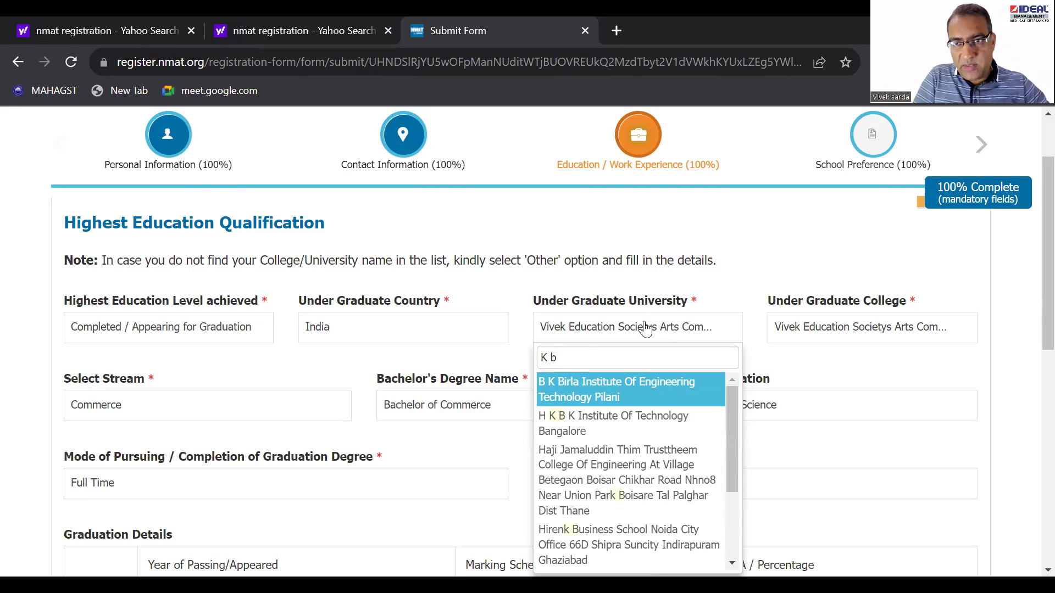
click(646, 328)
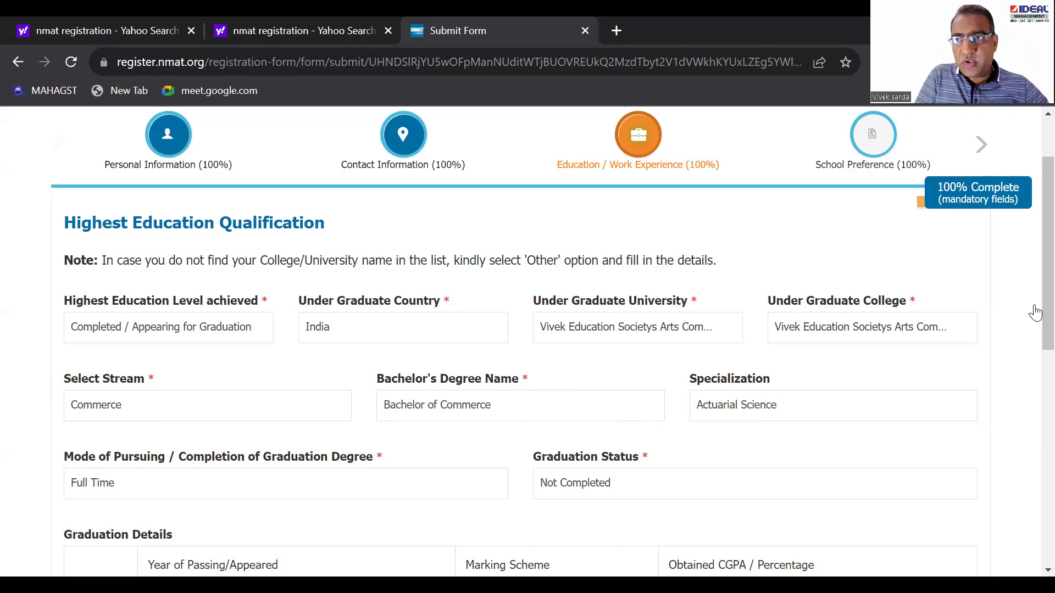
Review the available modes of pursuing the graduation degree and close the list without changing the selection.
scroll(1034, 329, down, 2)
scroll(1033, 333, down, 2)
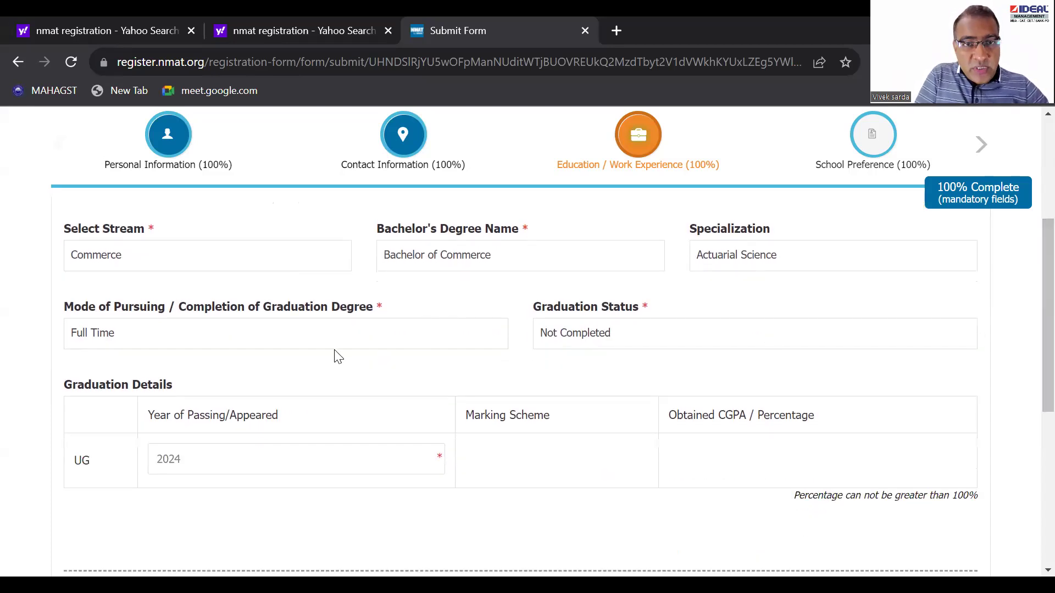
click(355, 345)
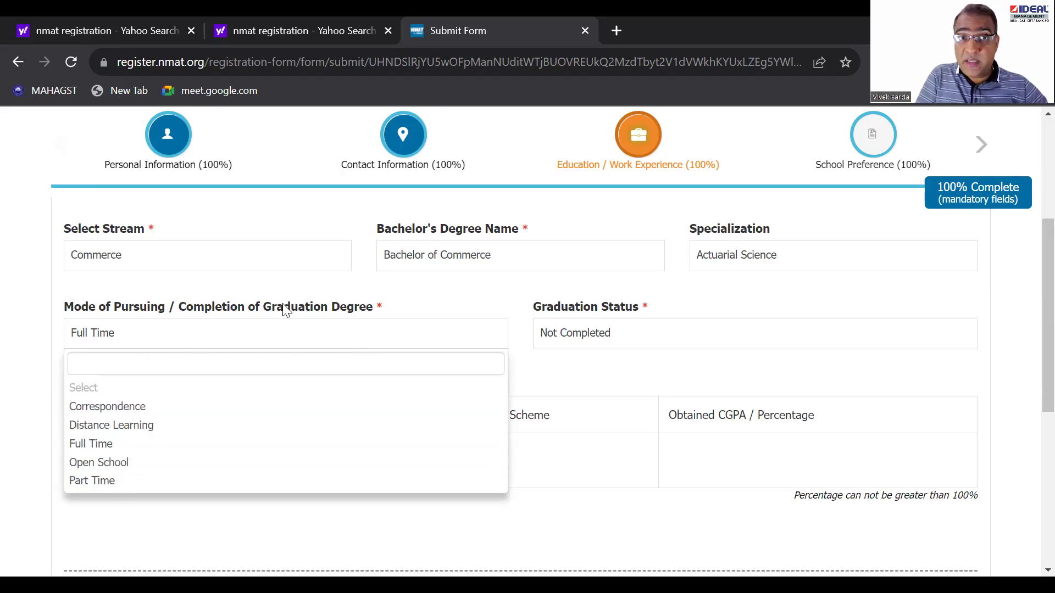
click(921, 281)
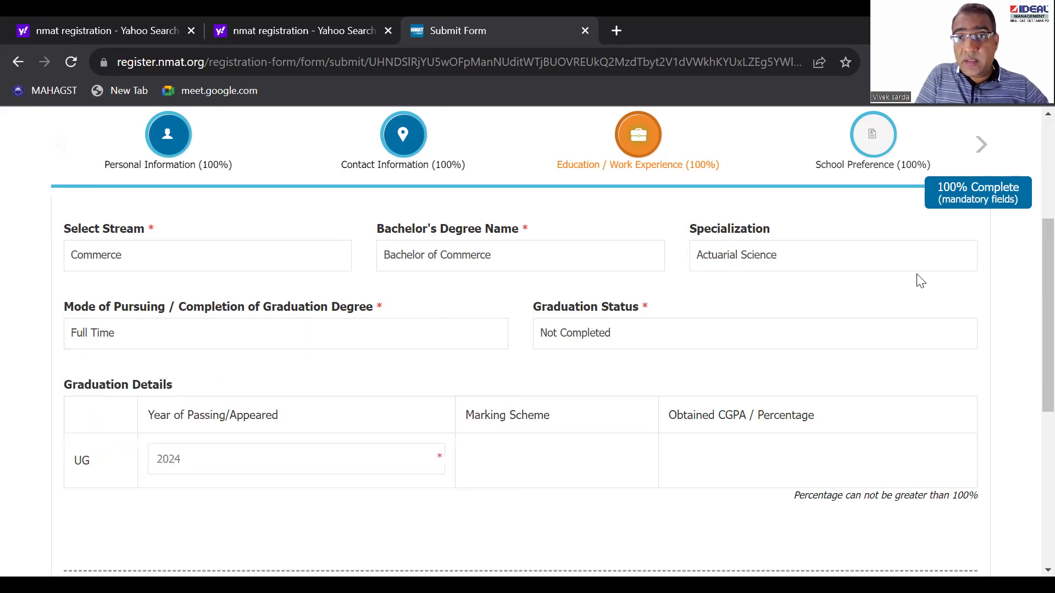
Set the graduation status to Completed and review the year of passing, marking scheme and obtained CGPA / percentage fields.
click(791, 333)
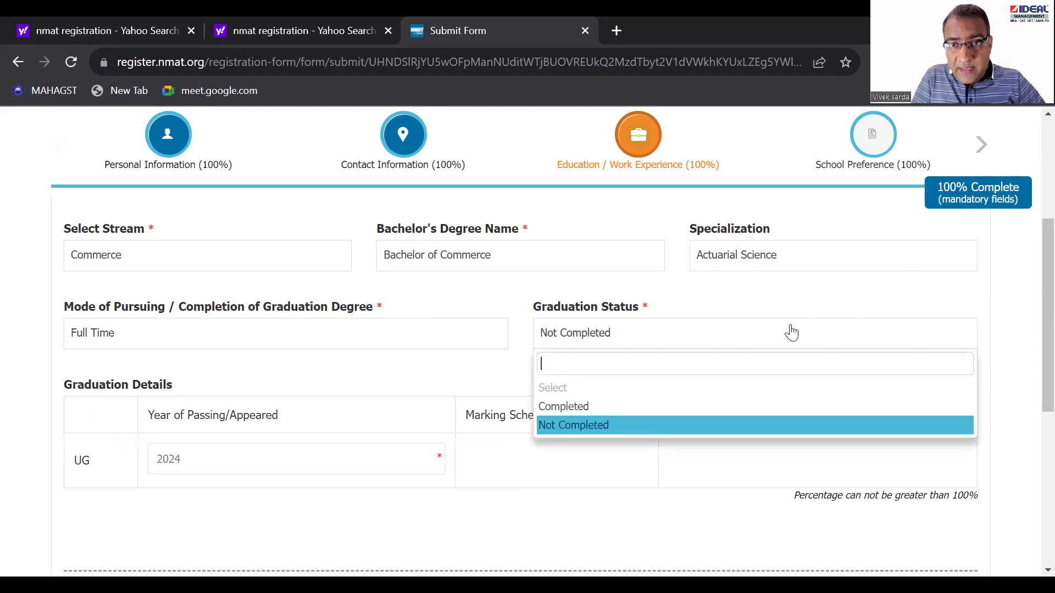
click(572, 417)
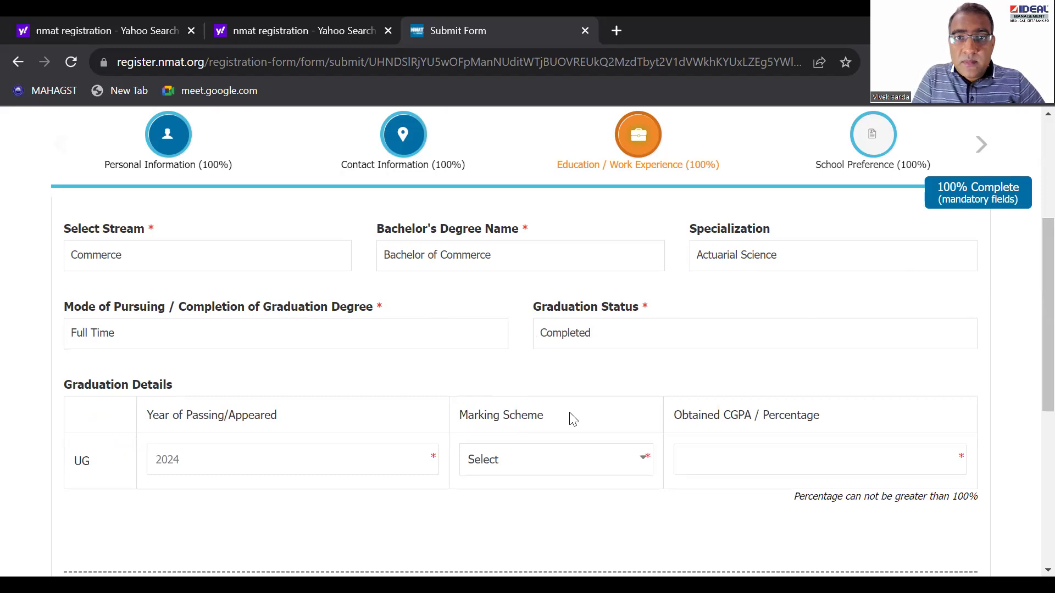
click(202, 465)
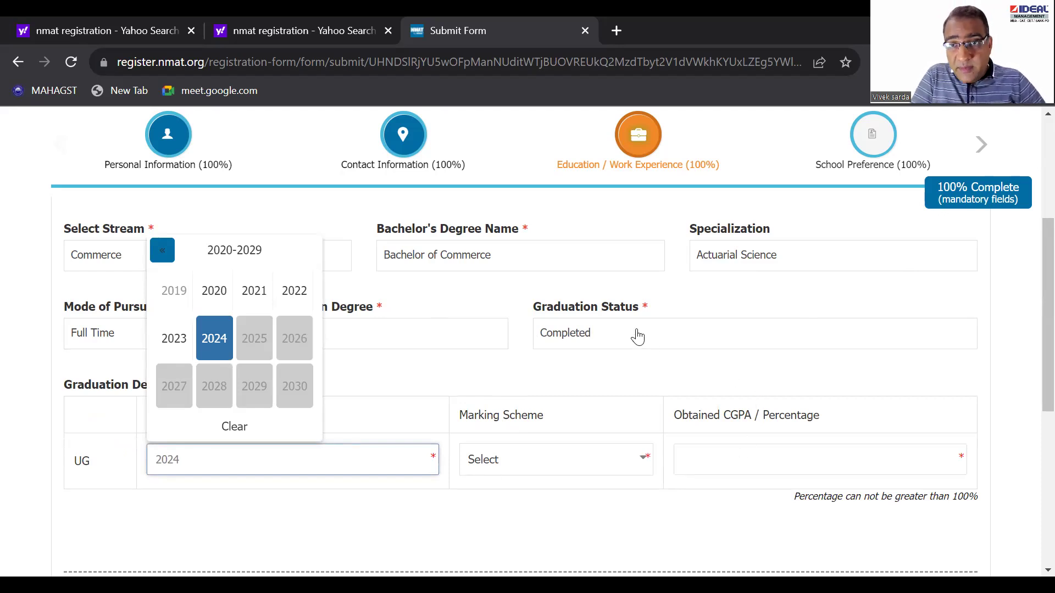
click(724, 459)
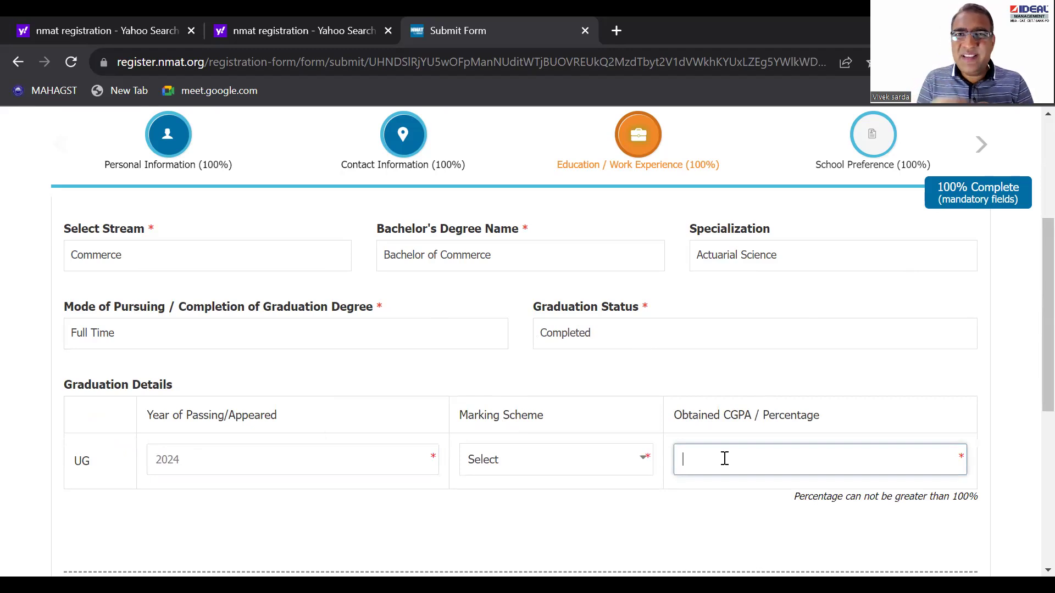
click(585, 460)
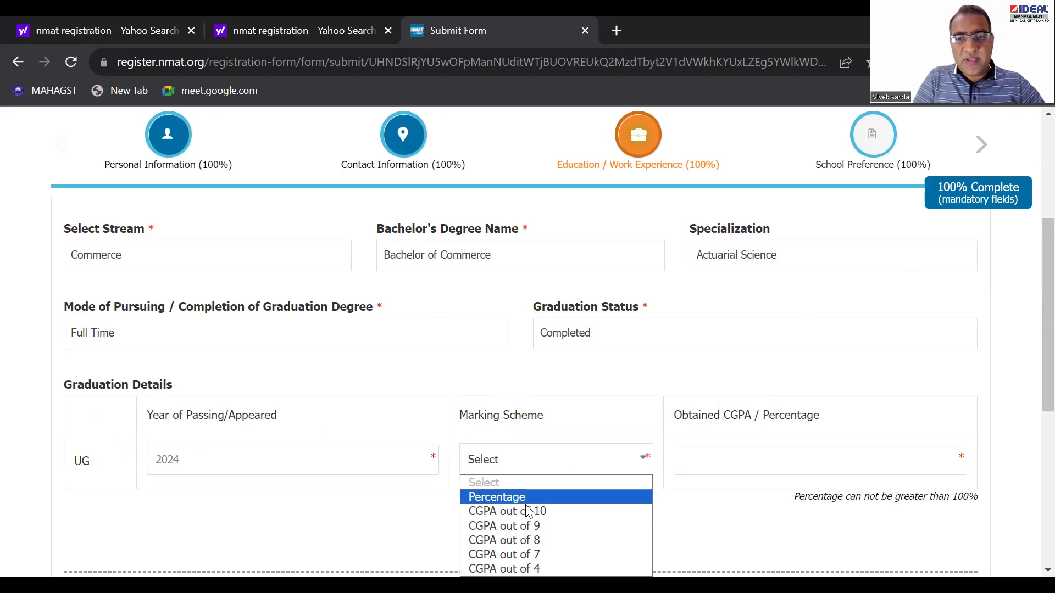
click(740, 450)
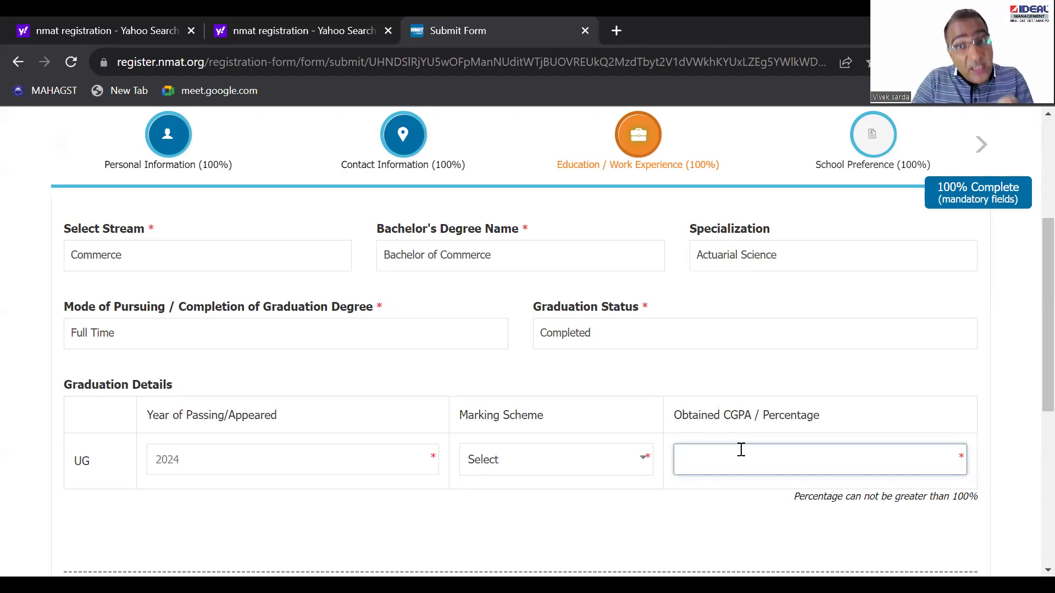
Set the graduation status to Not Completed and choose 2024 as the year of passing.
click(646, 336)
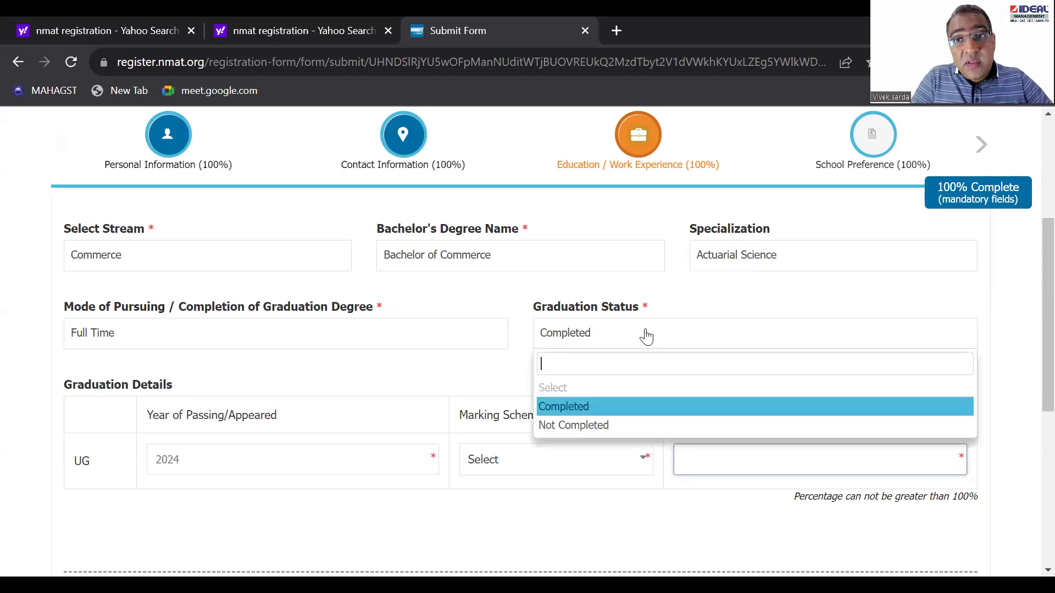
click(603, 426)
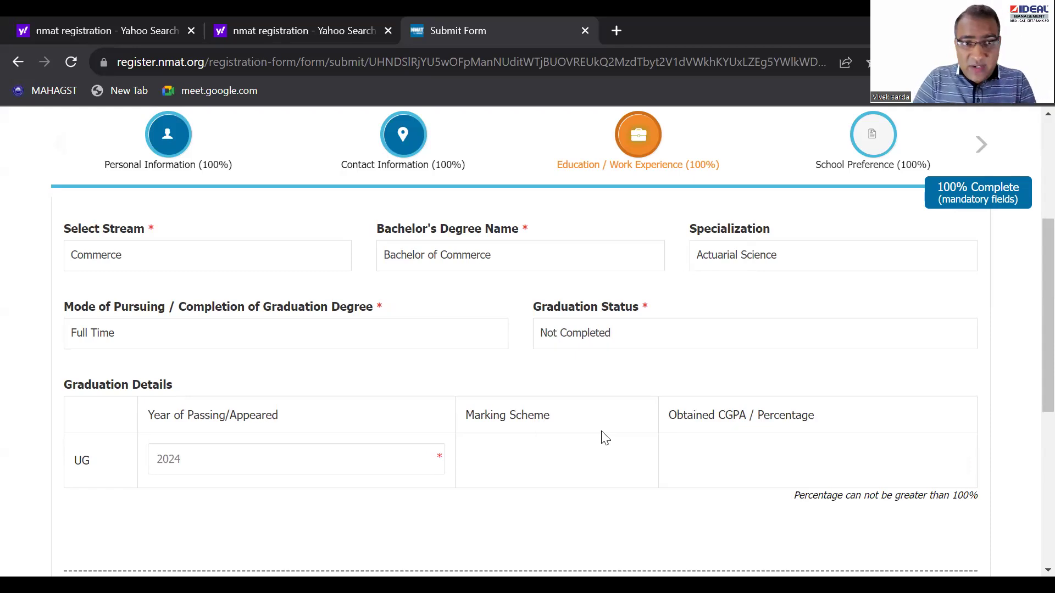
click(224, 464)
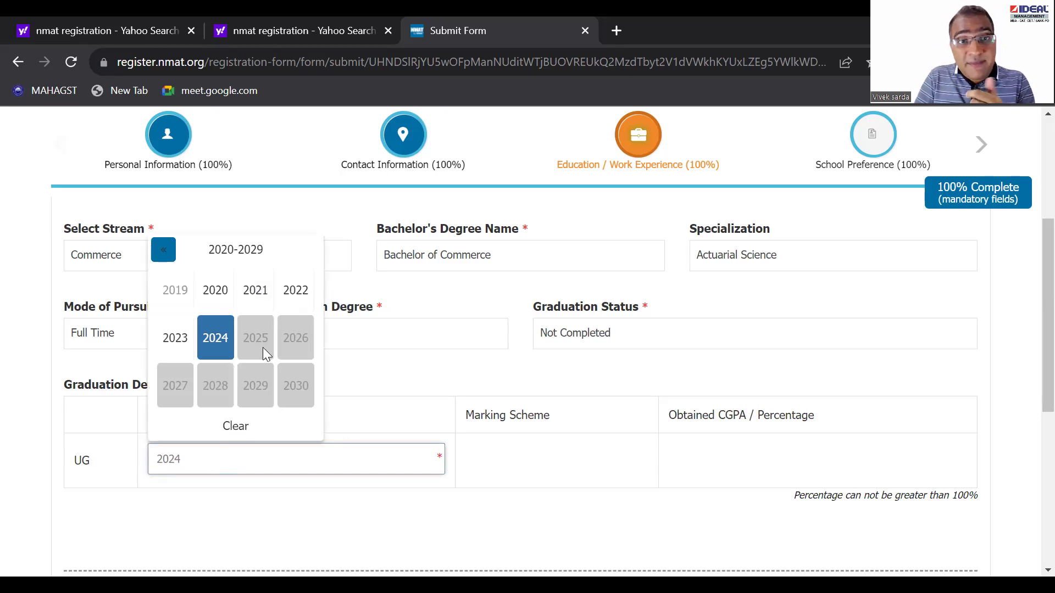
click(223, 340)
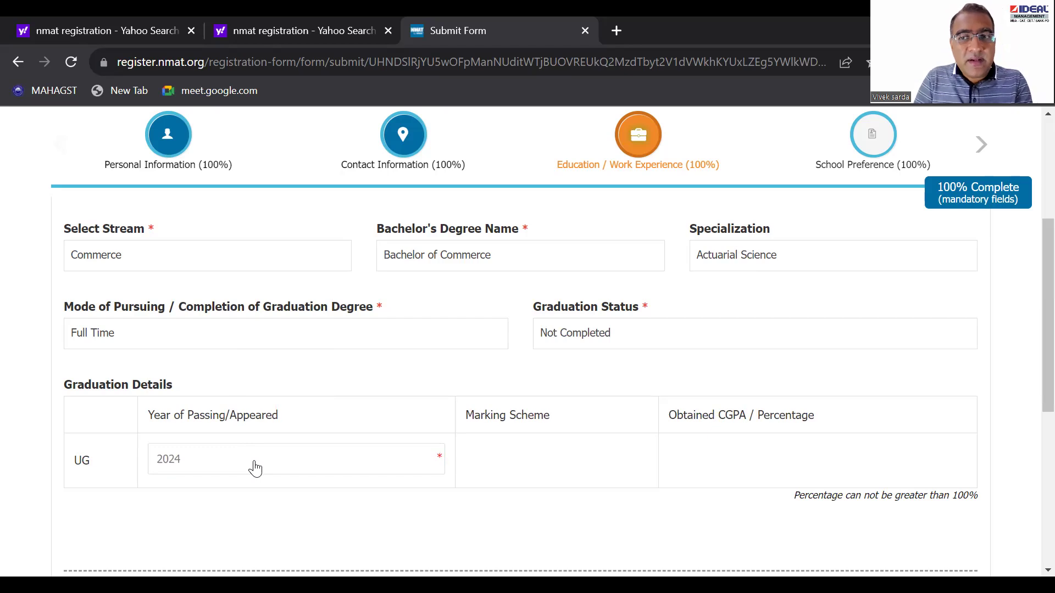
Try 2023 as the undergraduate year of passing and return it to 2024.
click(198, 458)
click(173, 336)
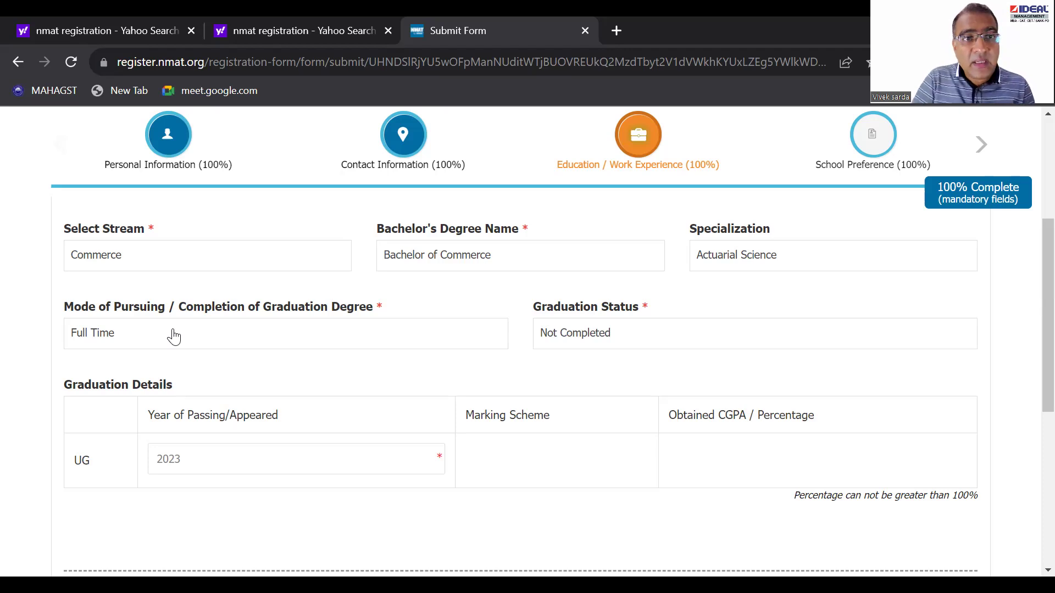
click(221, 459)
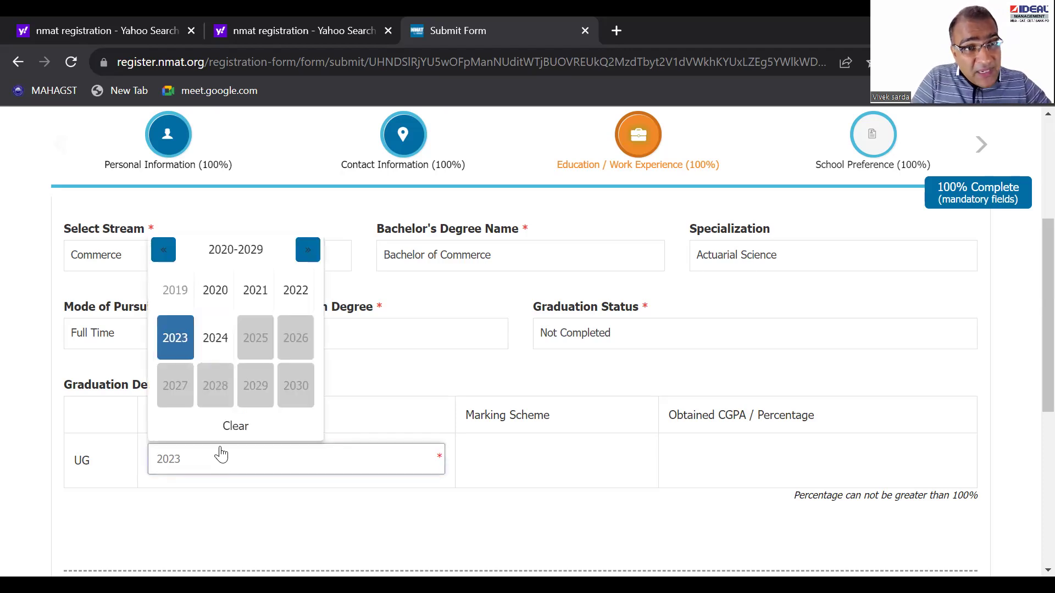
click(230, 350)
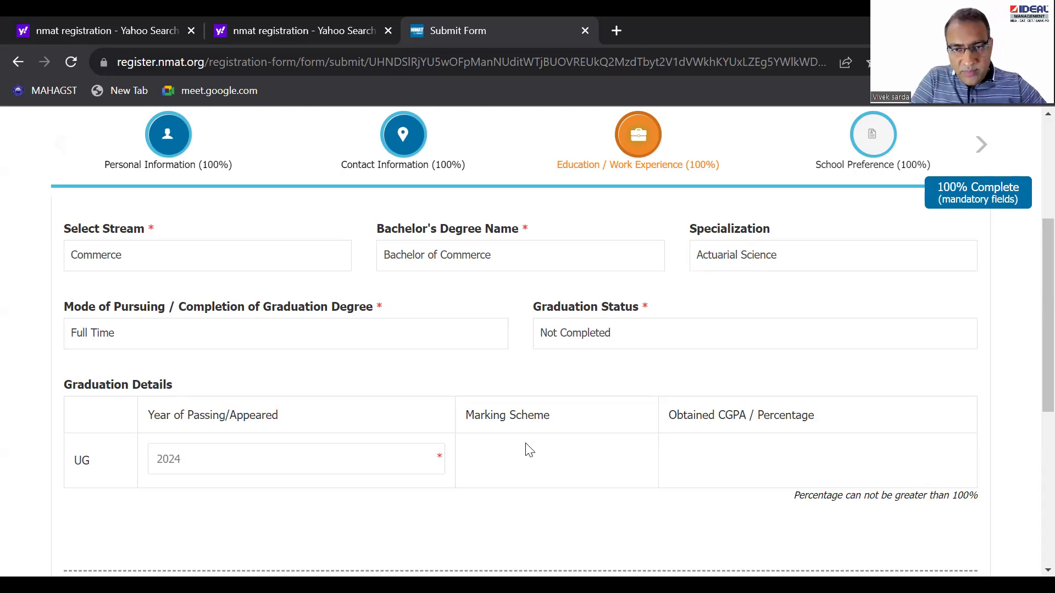
Answer Yes to the work experience question and review the engagement, sector, total experience, industry and organization fields.
drag(1044, 250, 1030, 358)
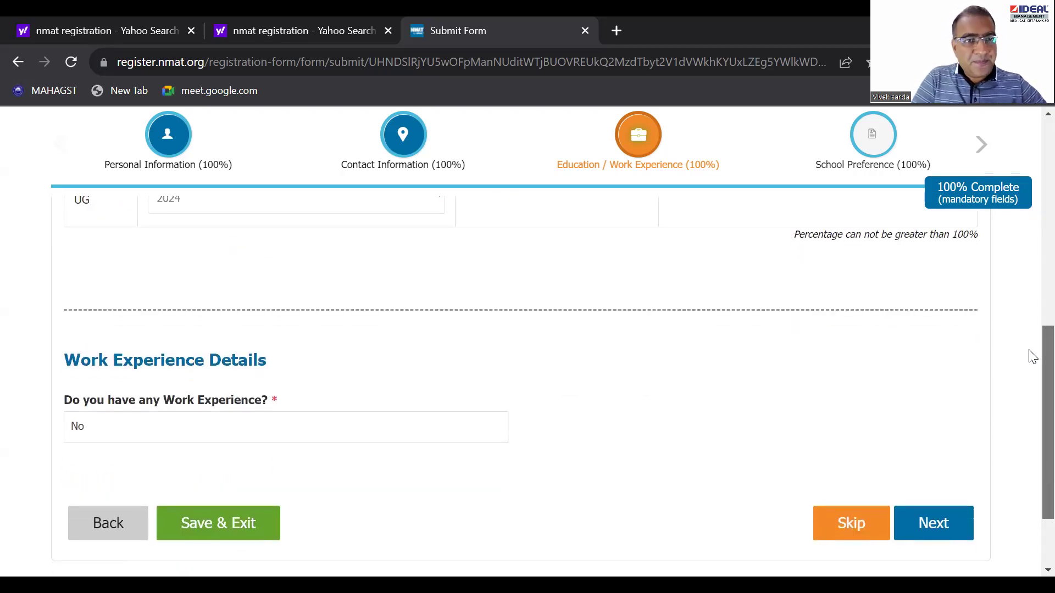
click(212, 441)
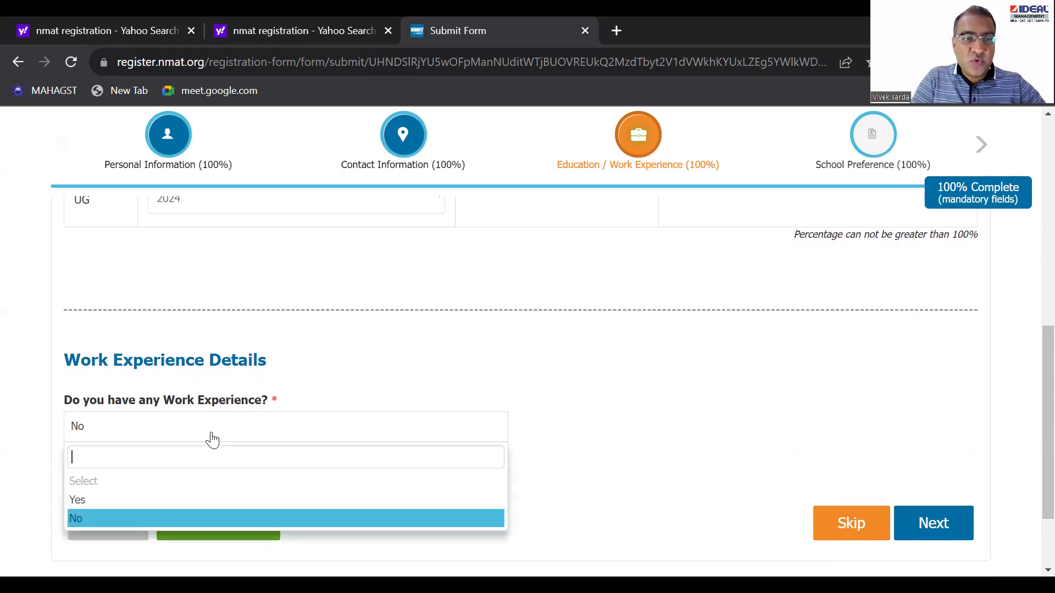
click(82, 501)
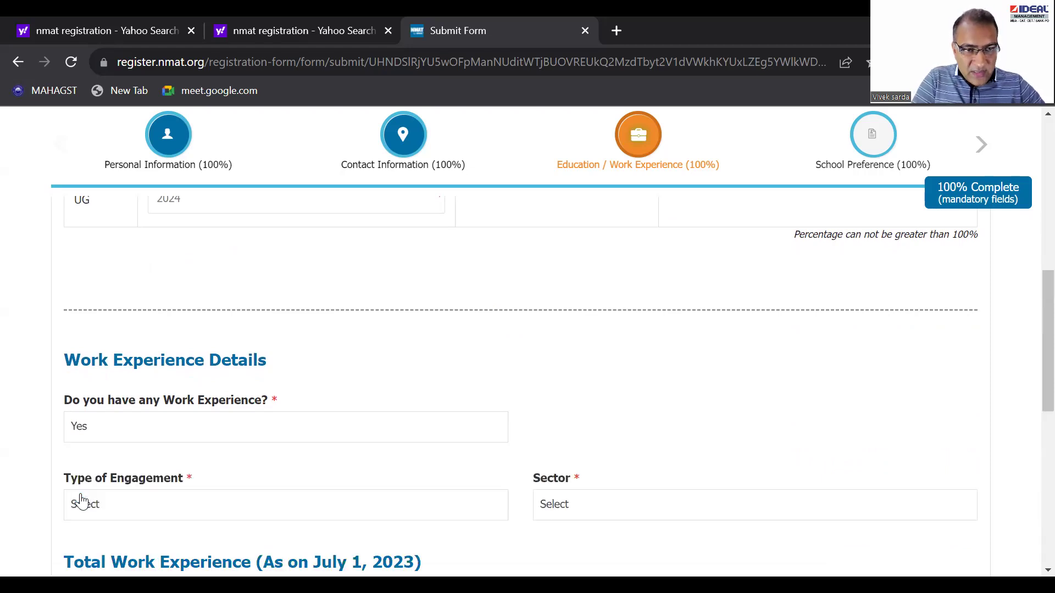
scroll(1032, 351, down, 3)
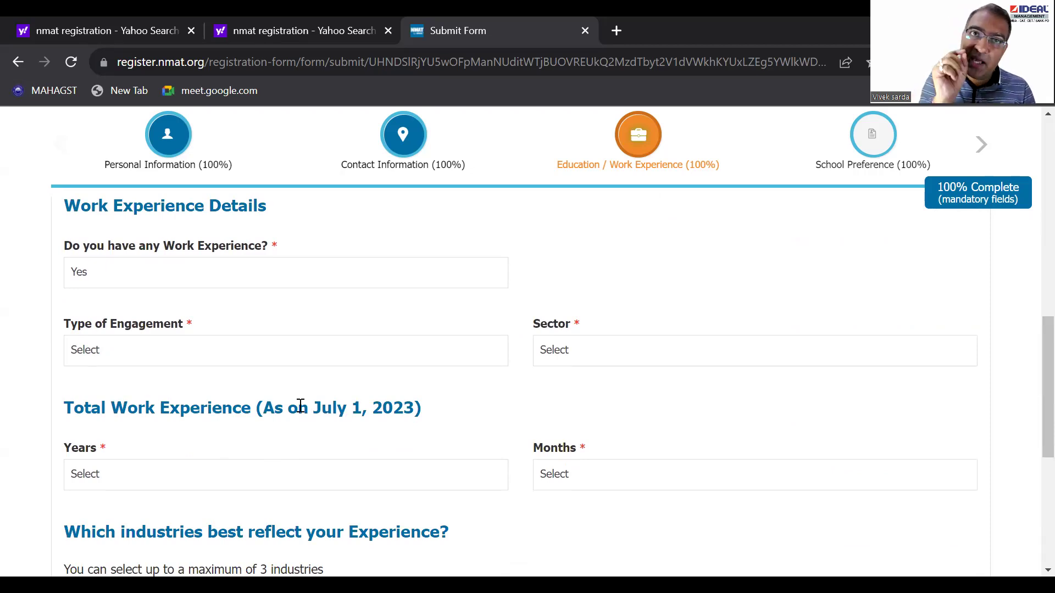
scroll(1030, 462, down, 5)
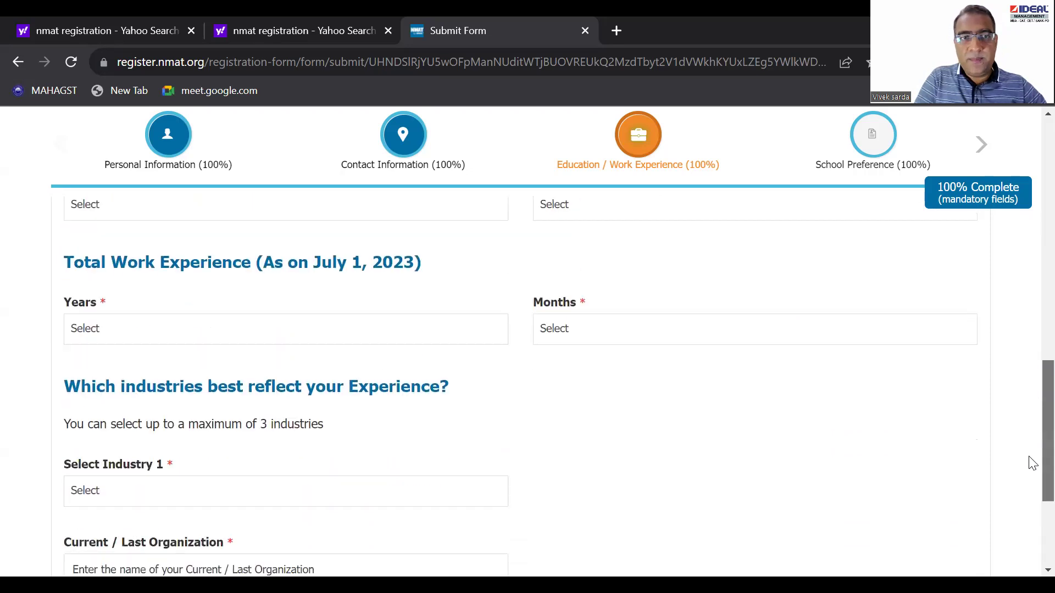
scroll(1030, 494, up, 7)
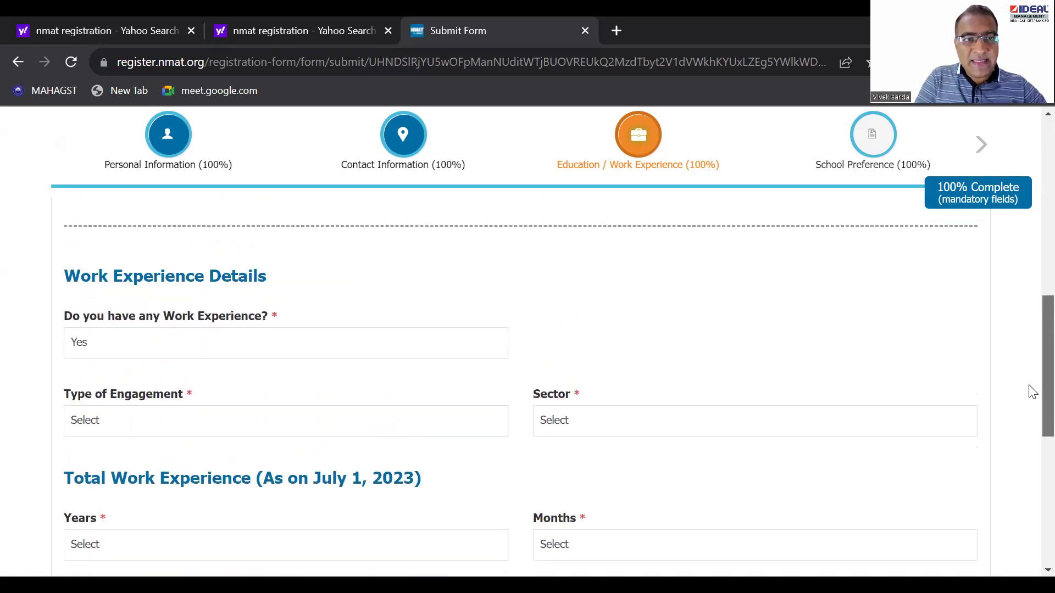
scroll(1029, 358, up, 1)
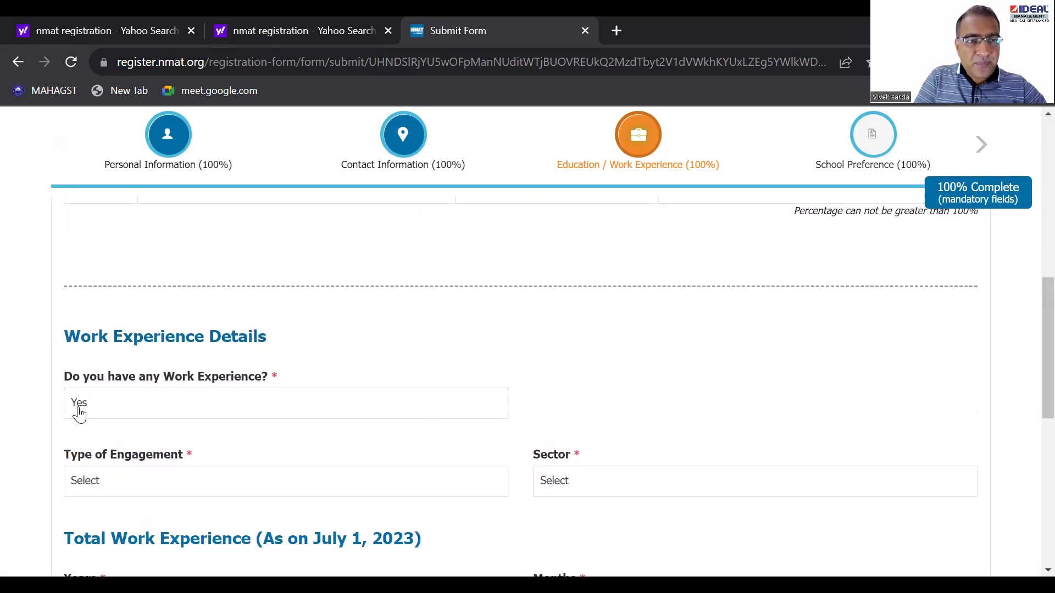
Answer No to the work experience question and continue to the School Preference section.
click(157, 402)
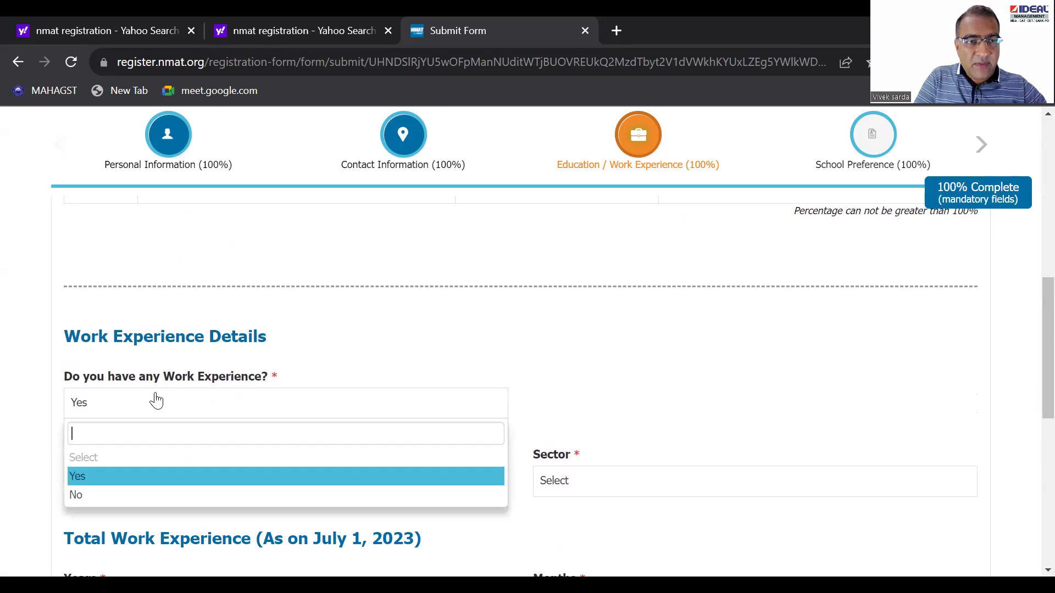
click(110, 496)
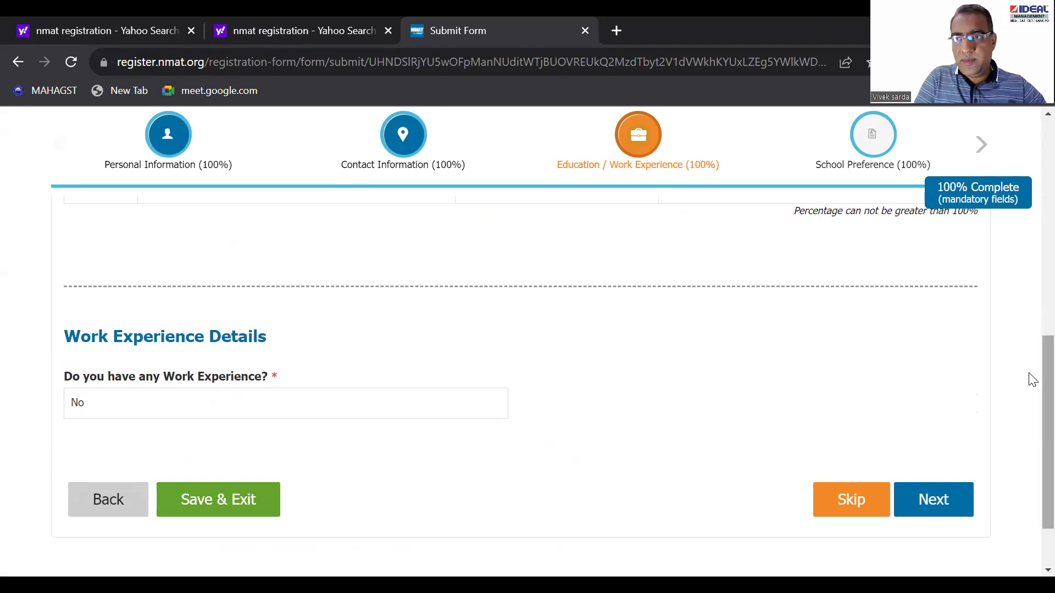
scroll(1030, 379, down, 1)
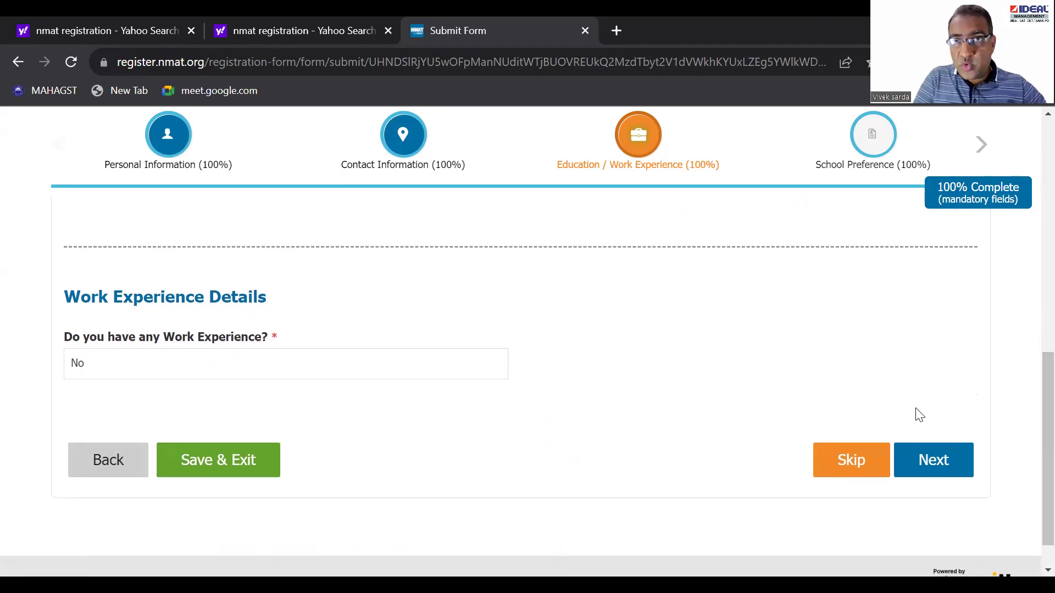
click(934, 463)
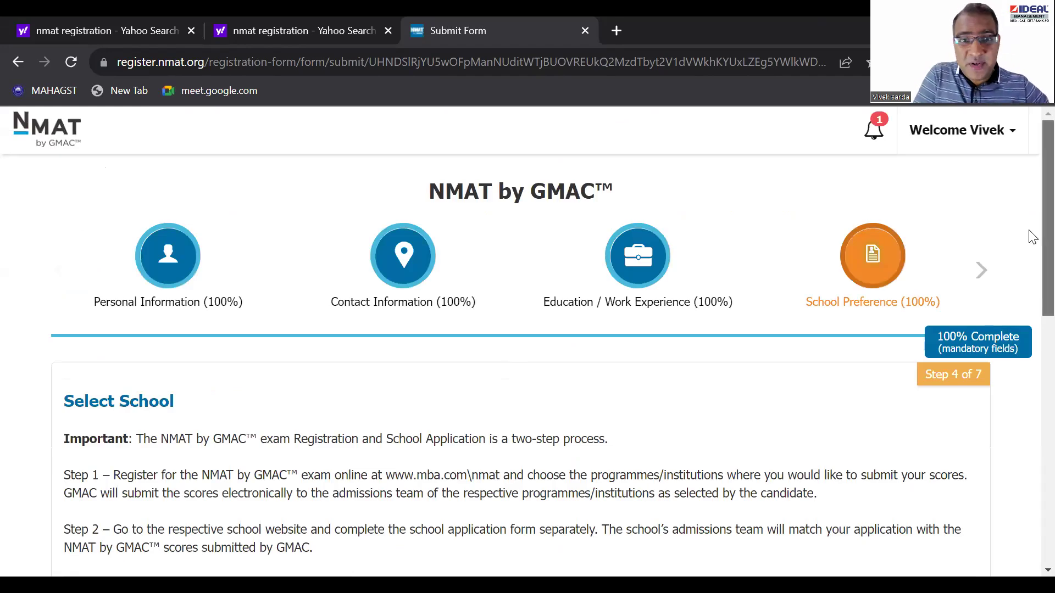
Examine the Select School instructions, the eligible countries with their school counts, and the preference details with fee rules.
scroll(1028, 236, down, 5)
scroll(1032, 283, up, 1)
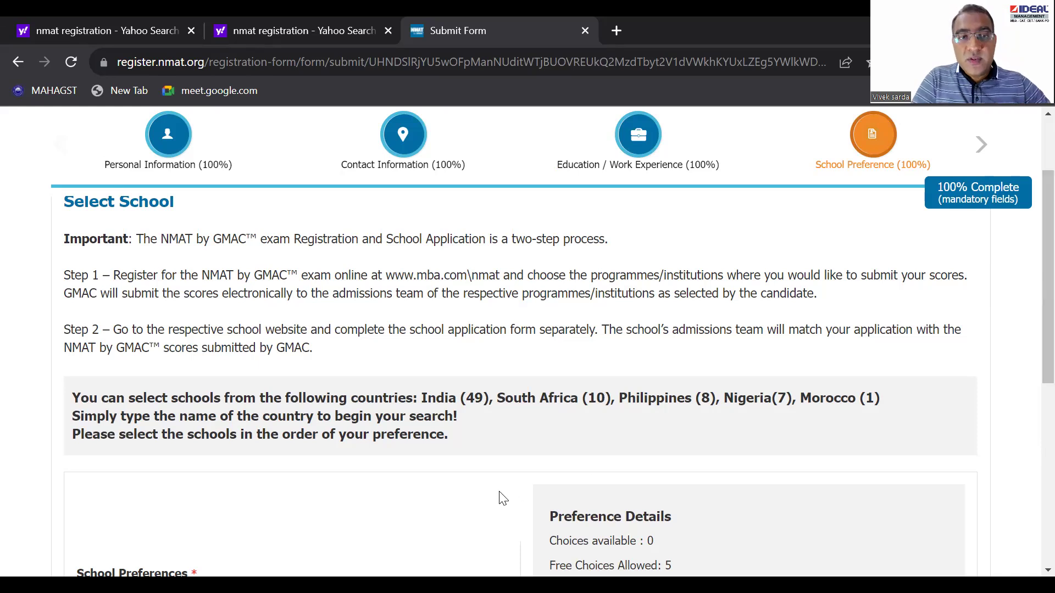
drag(74, 398, 520, 446)
click(483, 397)
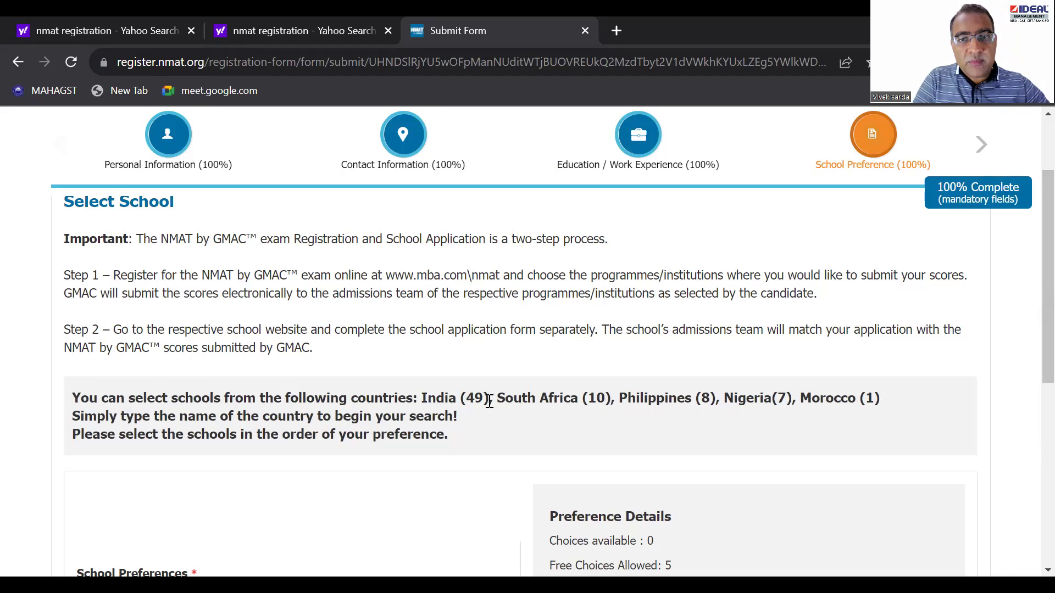
drag(465, 398, 484, 397)
click(484, 398)
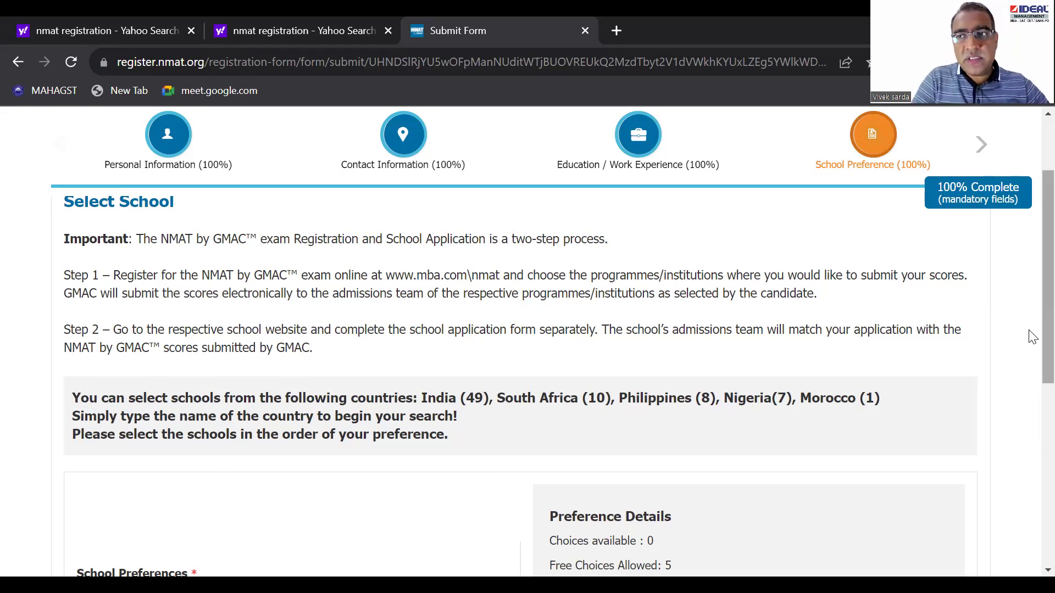
scroll(1030, 387, down, 2)
scroll(1031, 387, down, 3)
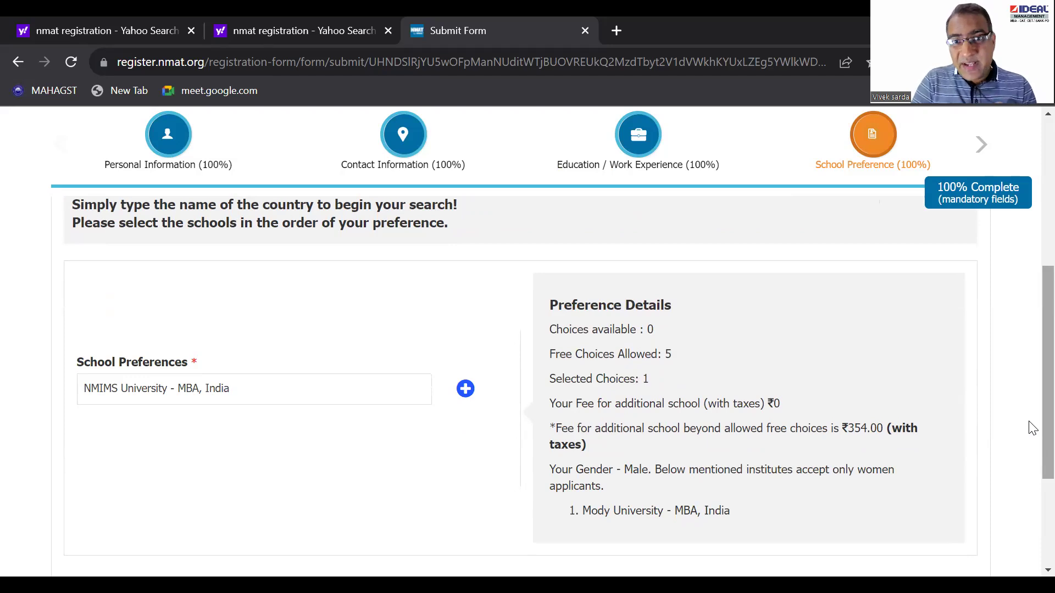
Choose NMIMS University - MBA, India as the first school preference and add Asian Institute of Management, Philippines as the second.
click(206, 394)
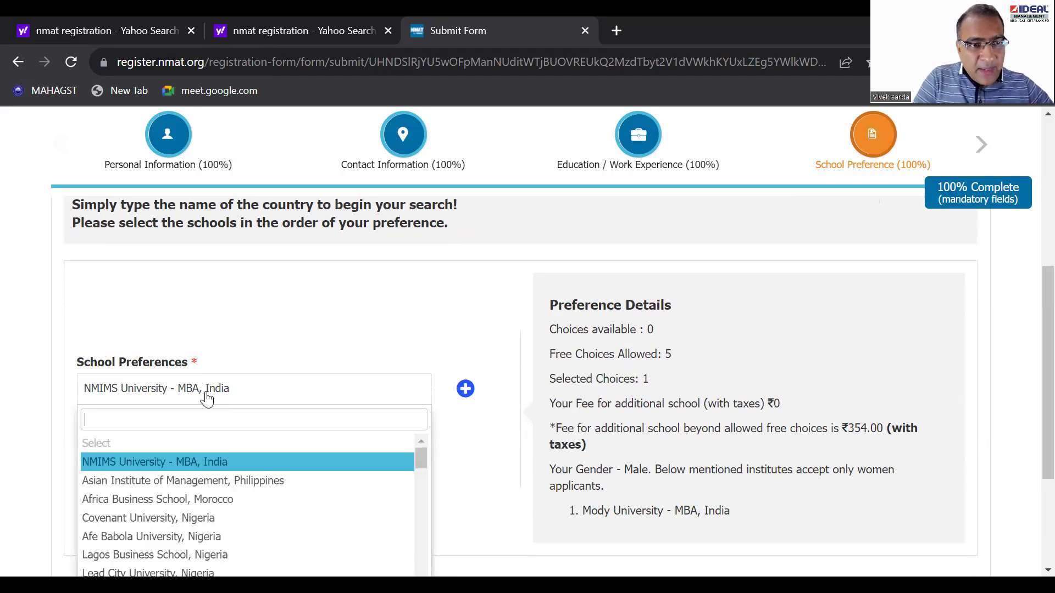
click(182, 462)
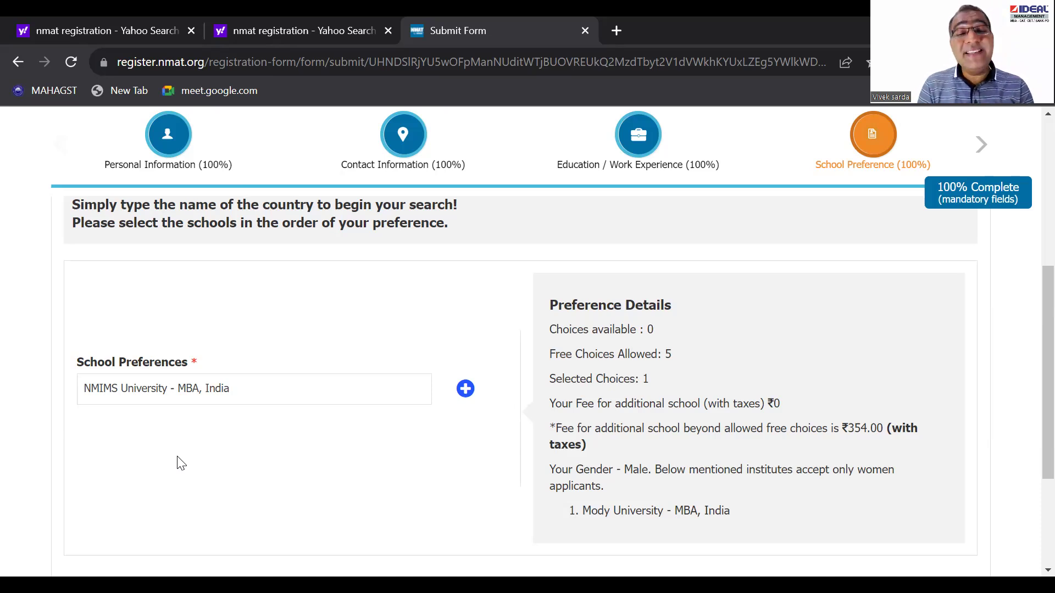
click(469, 400)
click(383, 444)
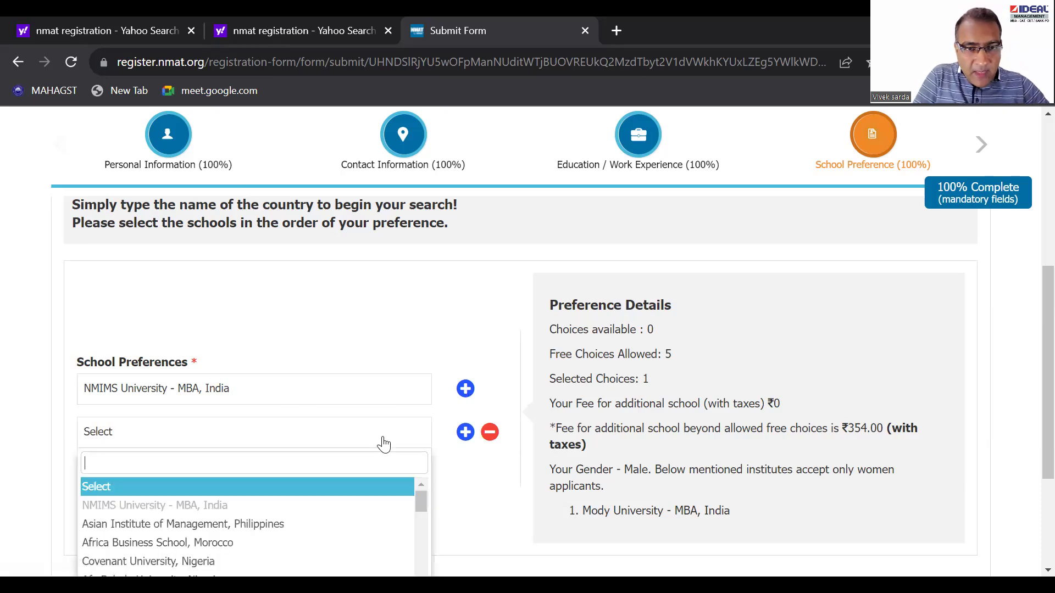
click(126, 525)
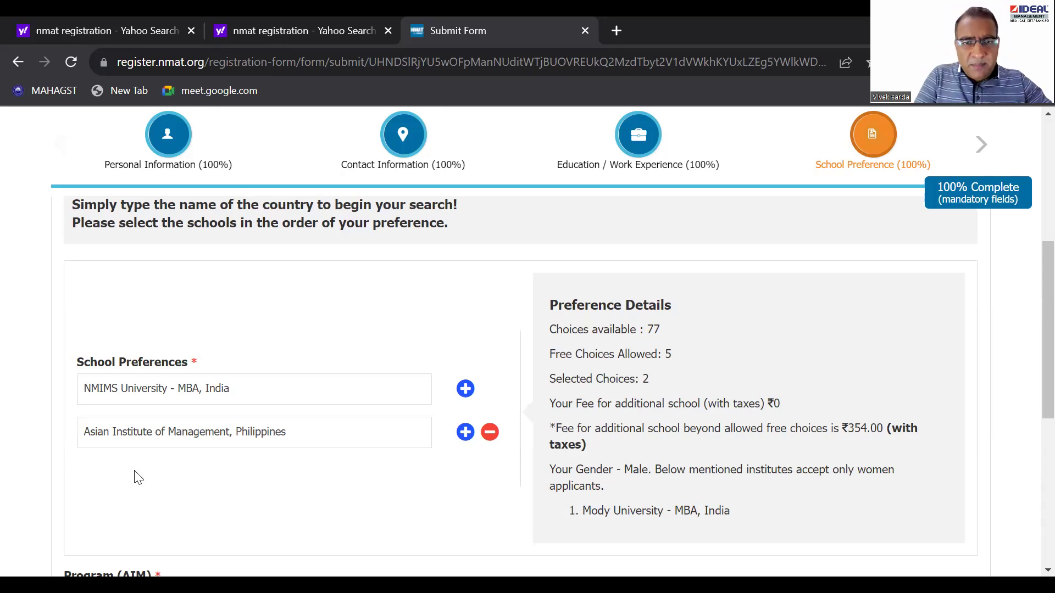
Change the second school preference to K J Somaiya Institute of Management - MBA, India and continue to Additional Information.
click(331, 443)
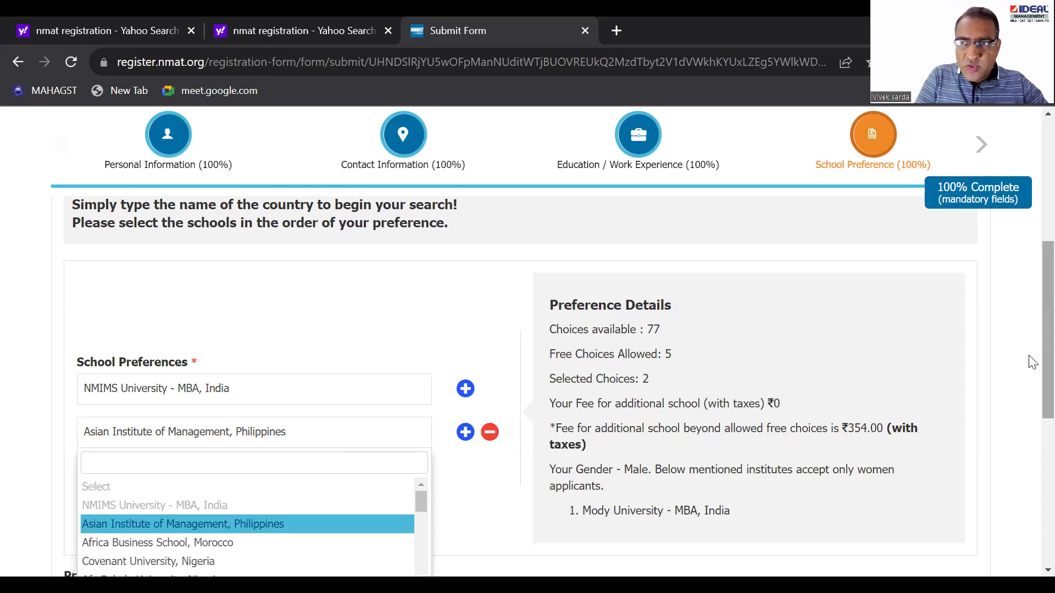
scroll(1029, 353, down, 3)
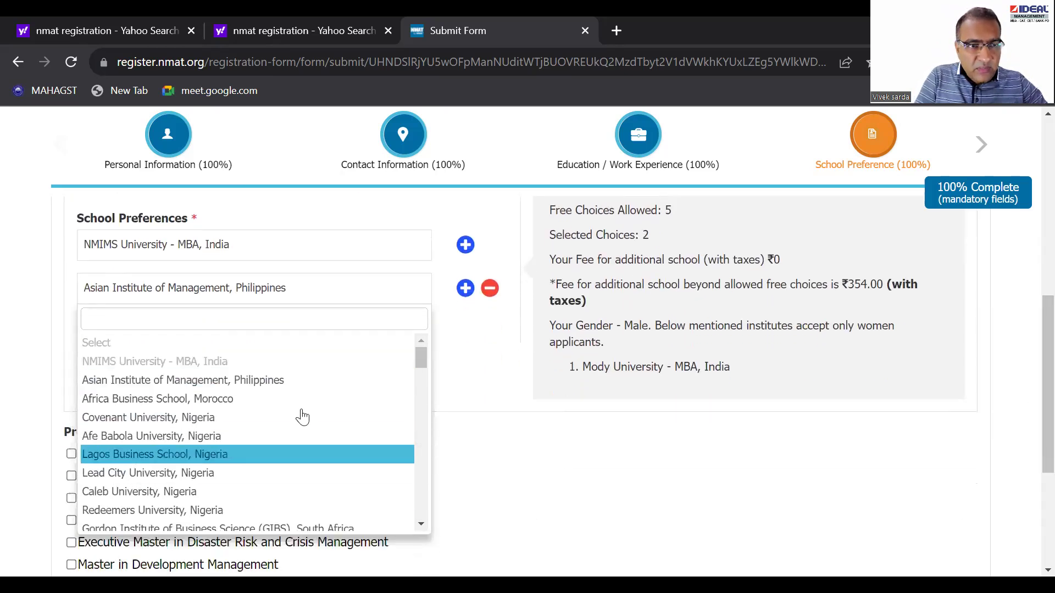
drag(418, 359, 423, 493)
click(253, 427)
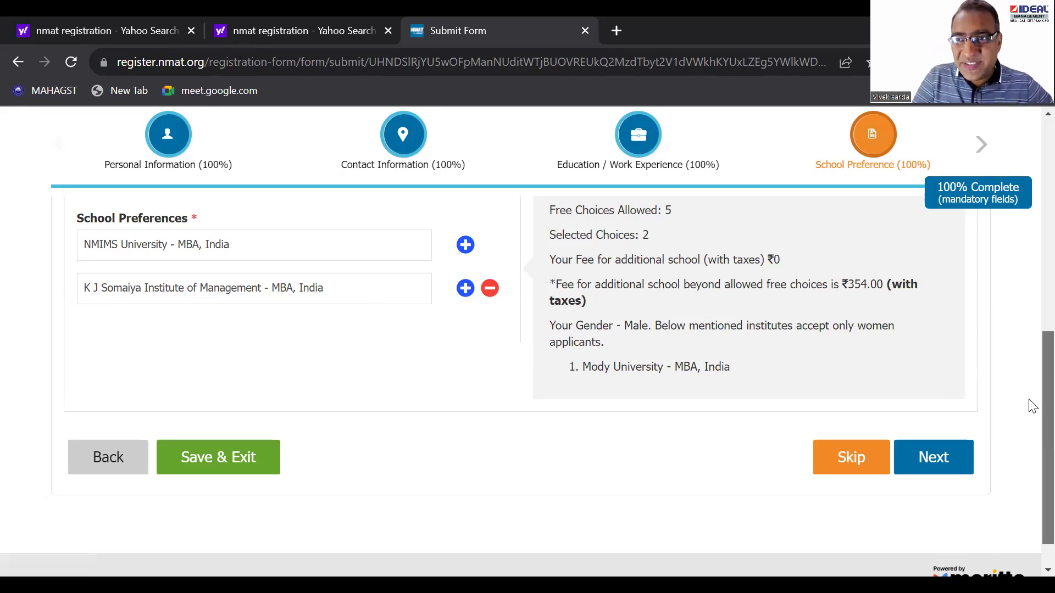
scroll(1032, 351, up, 4)
scroll(1032, 311, down, 5)
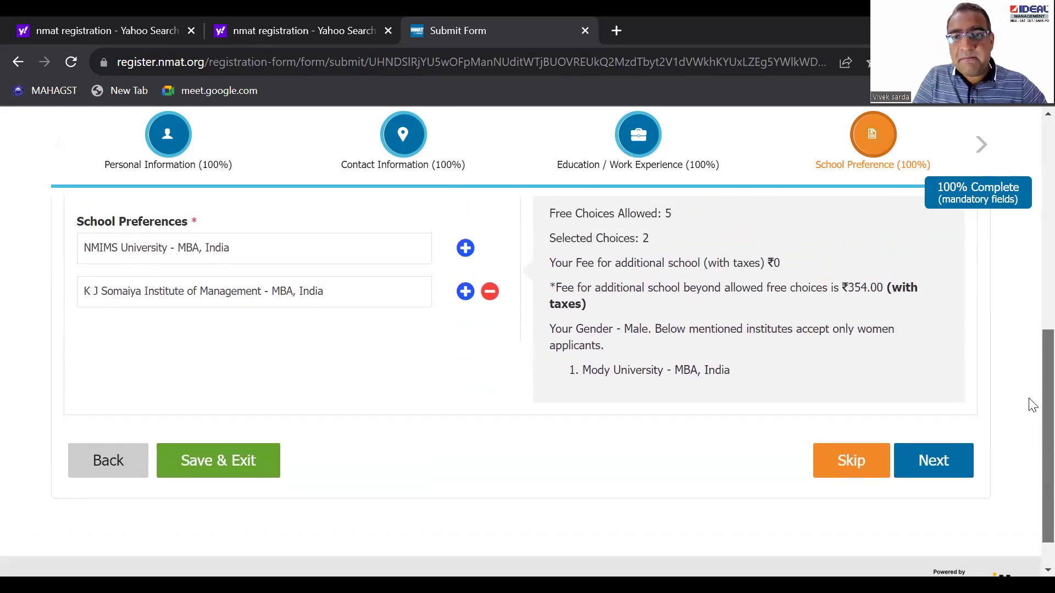
click(936, 460)
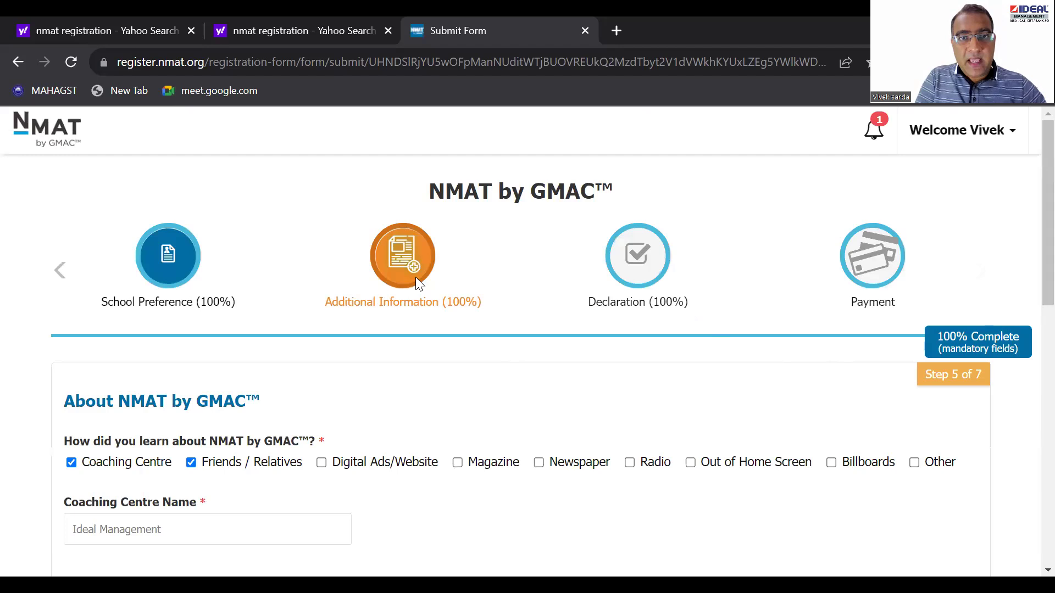
Review the NMAT source, coaching centre and exam fields, and pick July 2024 as the management programme start.
scroll(1032, 182, down, 2)
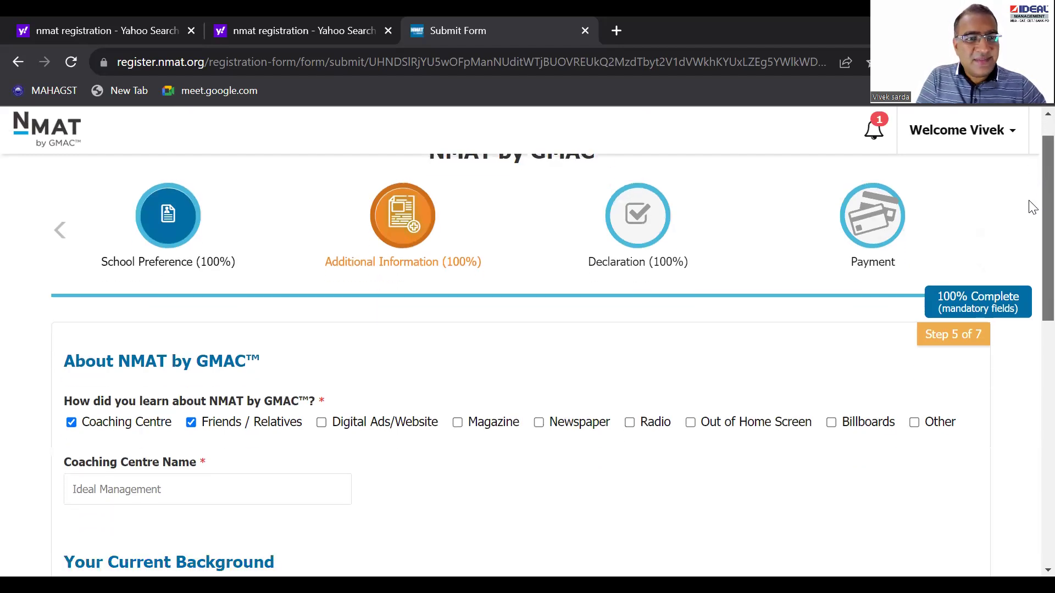
scroll(1031, 231, down, 3)
scroll(1032, 223, up, 1)
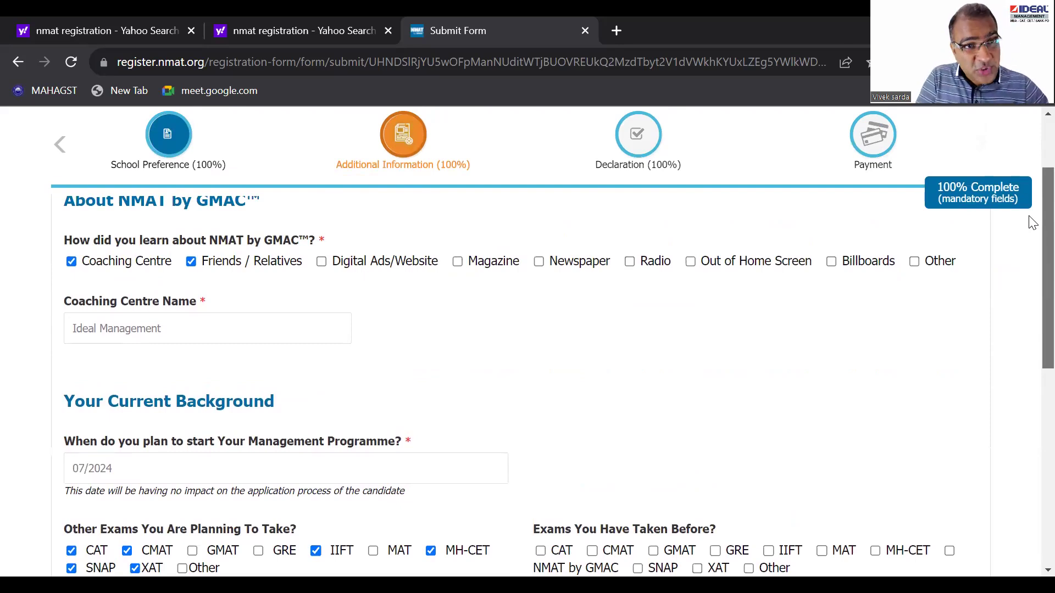
scroll(1032, 236, down, 1)
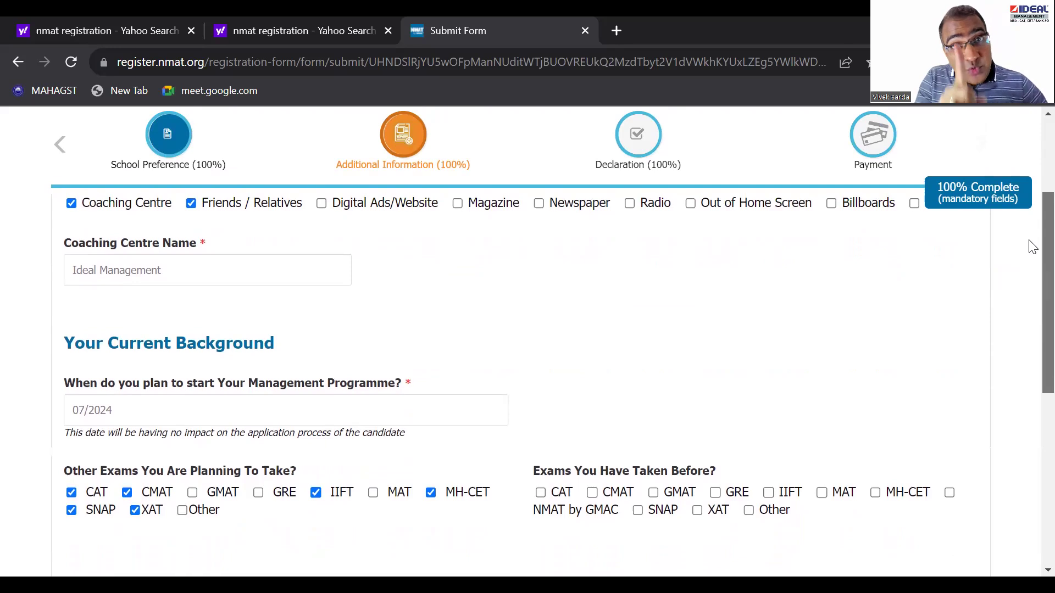
scroll(1032, 253, down, 2)
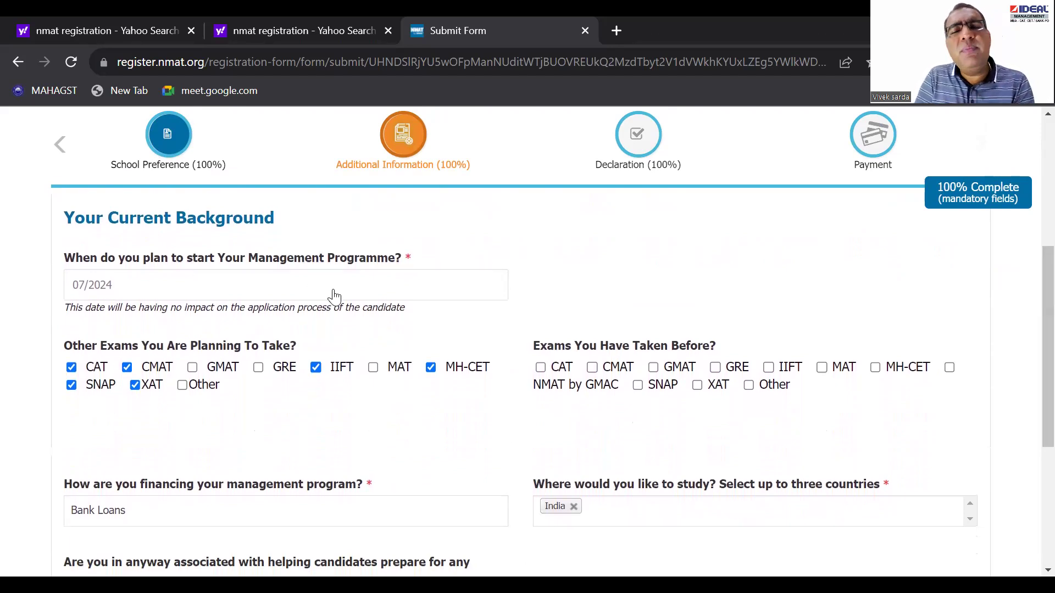
click(334, 296)
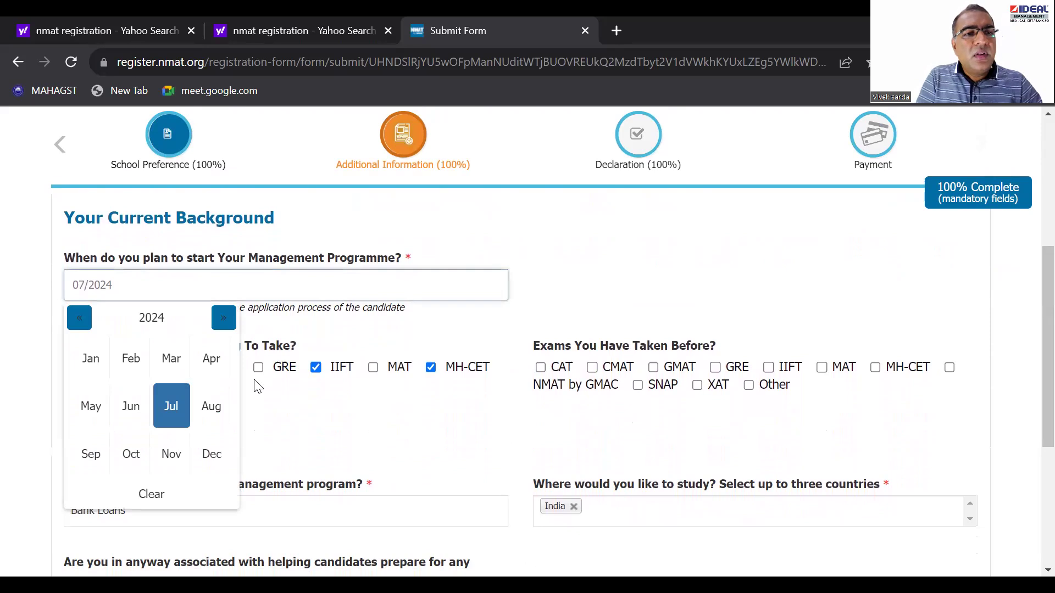
click(179, 420)
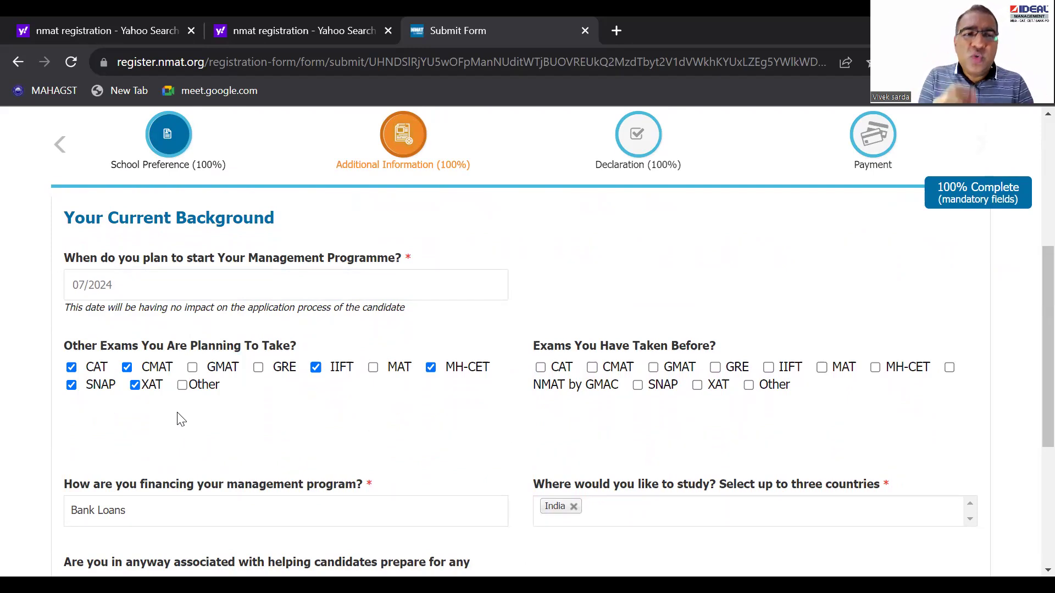
Try June 2024 and November 2024 as the management programme start and return it to July 2024.
click(269, 283)
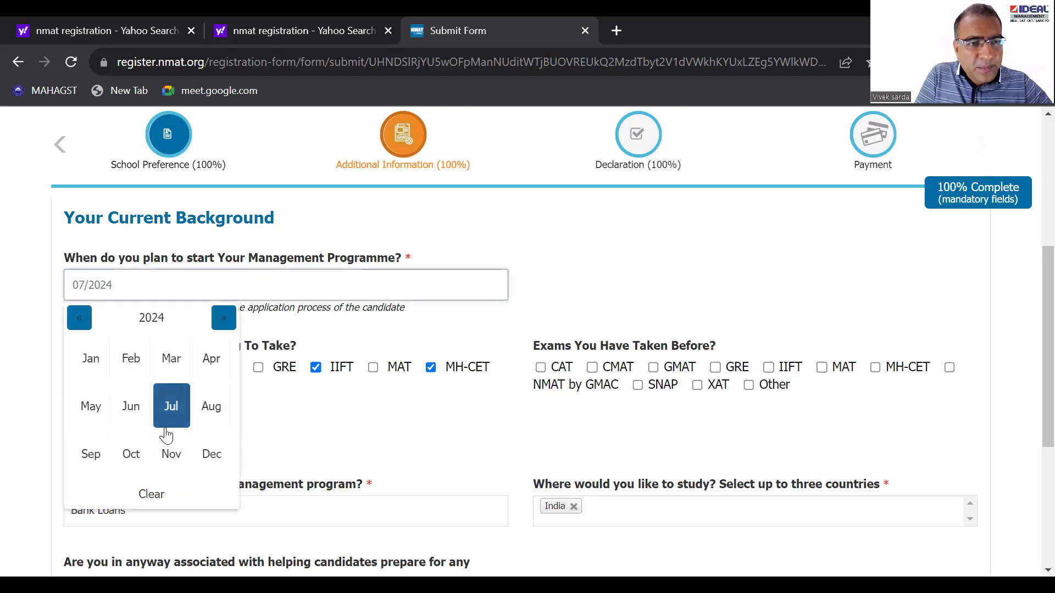
click(132, 409)
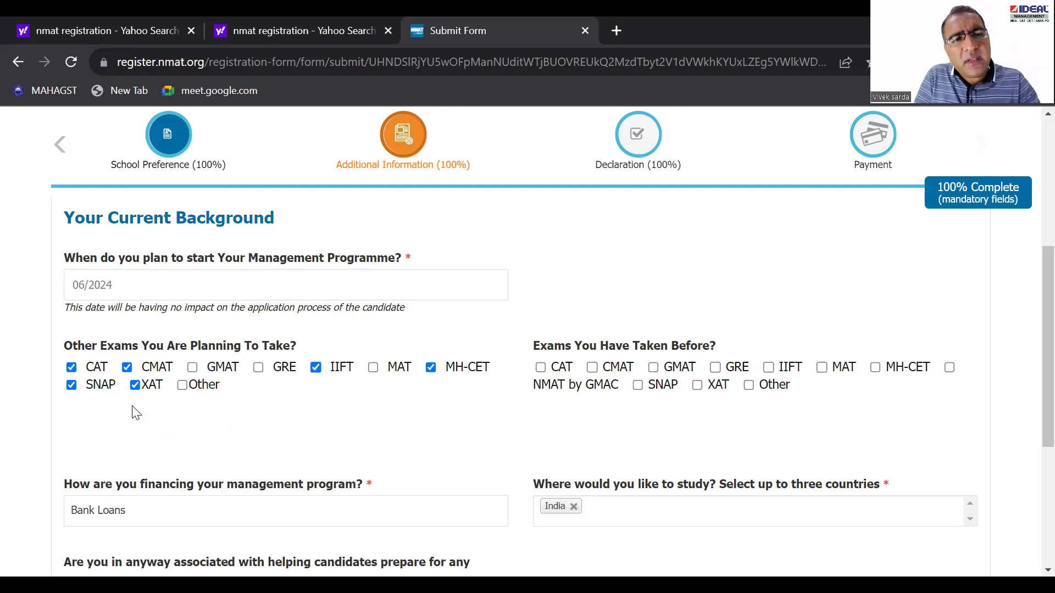
click(247, 285)
click(177, 456)
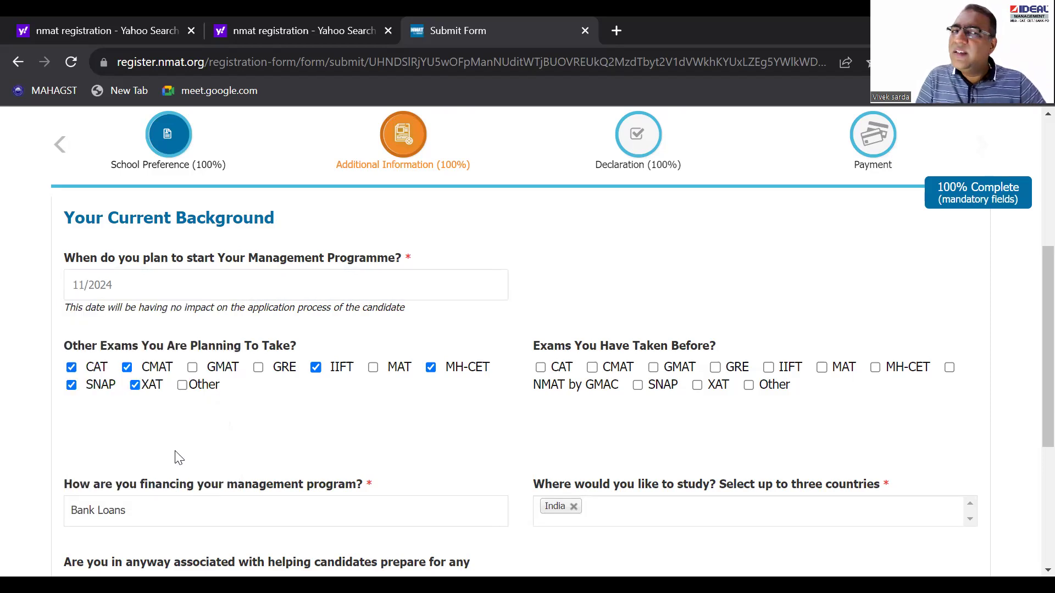
click(297, 289)
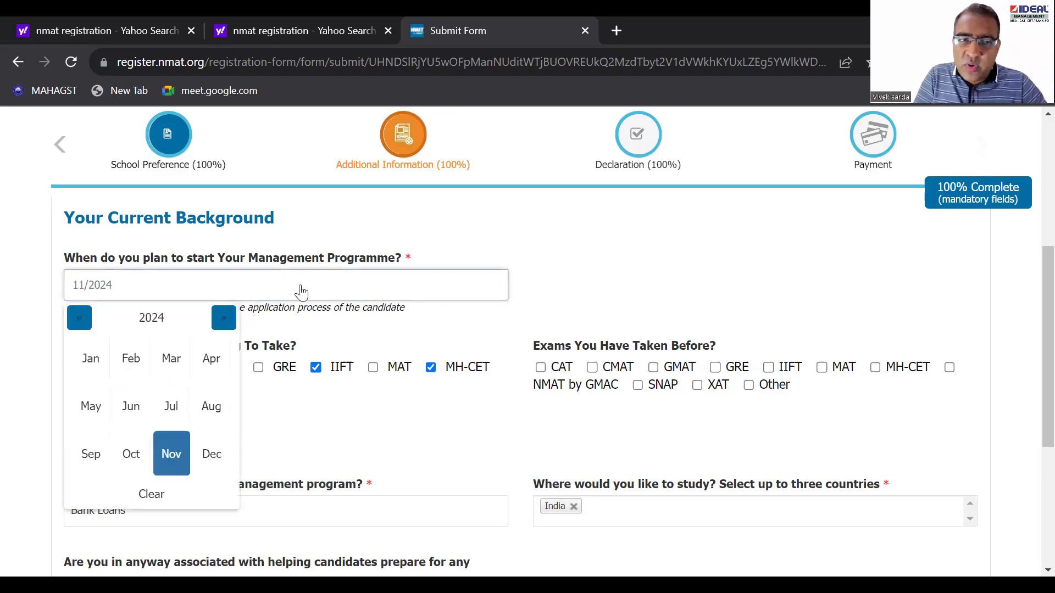
click(183, 405)
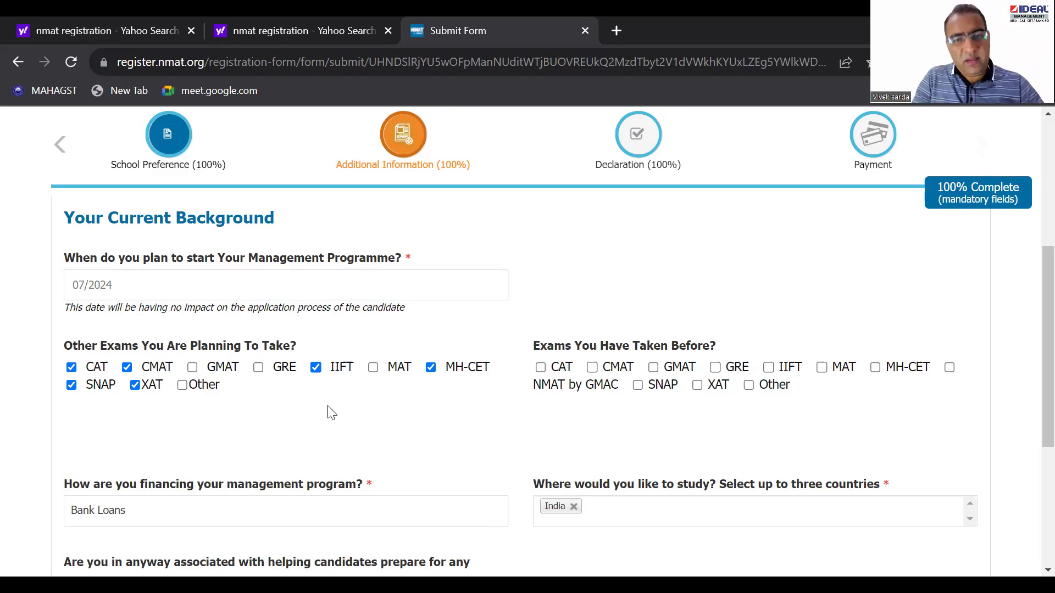
Deselect IIFT from the other exams planned and review the financing options for the management program.
click(315, 367)
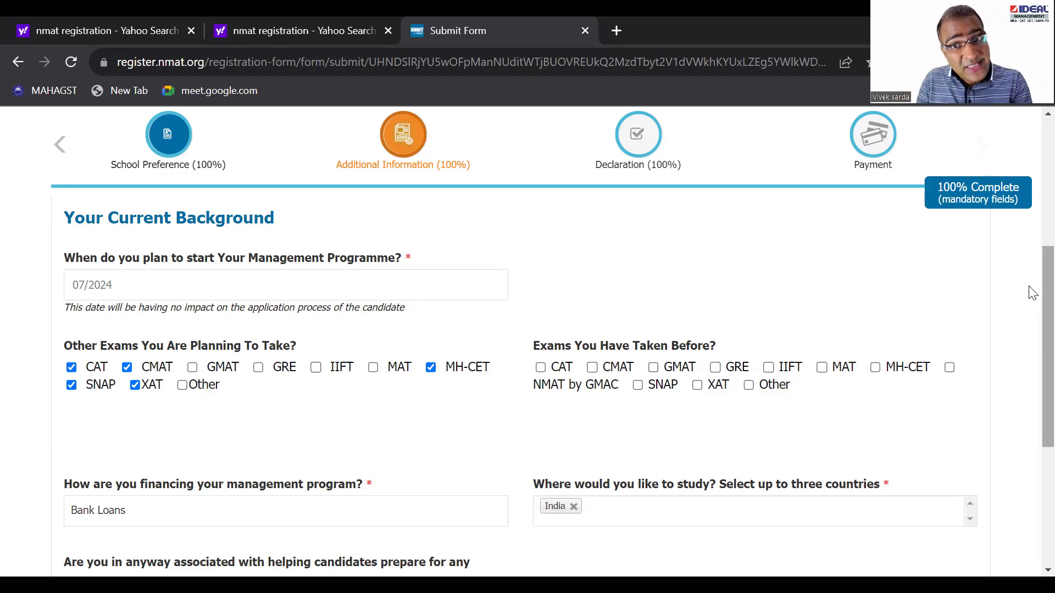
drag(1032, 293, 1032, 360)
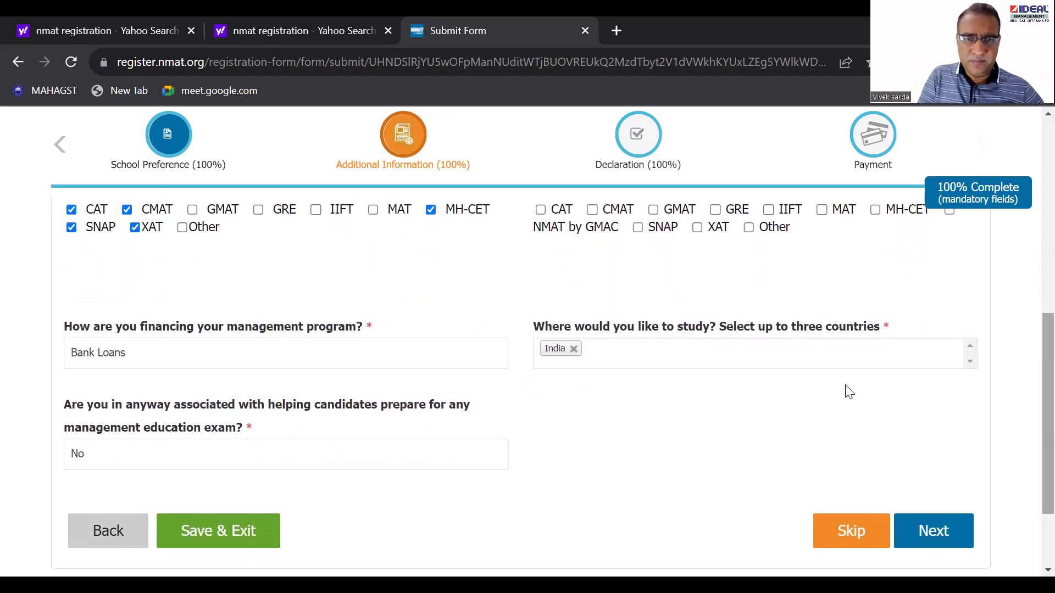
click(392, 359)
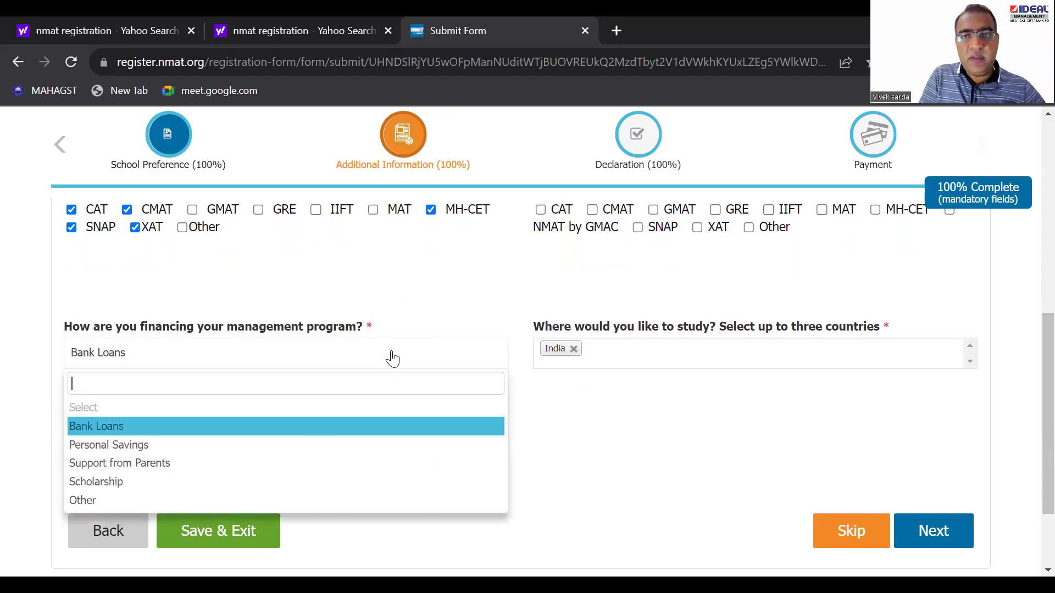
click(392, 358)
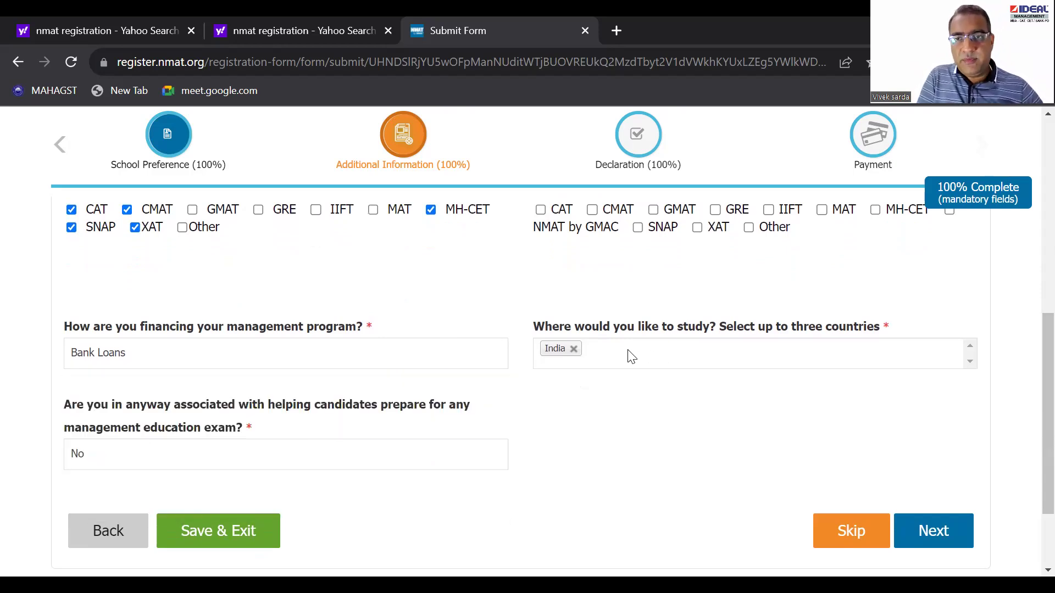
Answer No to the question about helping candidates prepare for management exams and continue to the Declaration section.
click(132, 458)
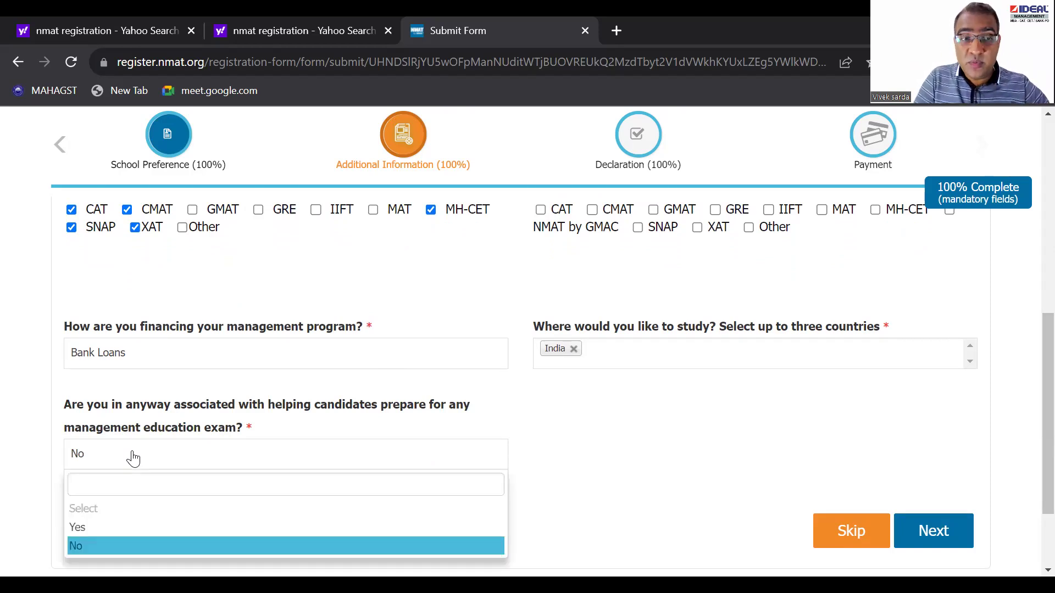
click(87, 547)
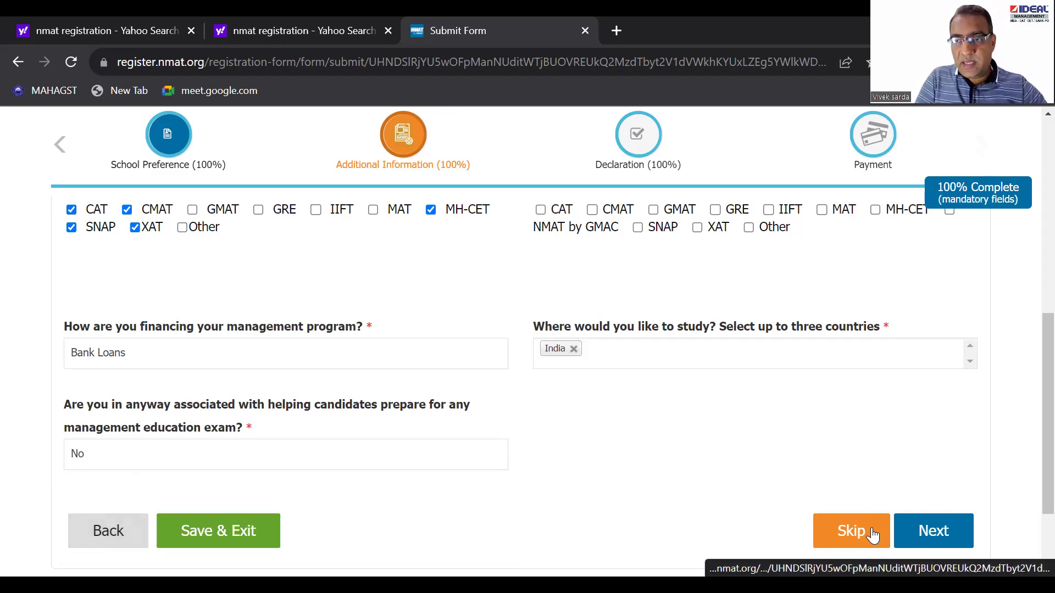
click(937, 534)
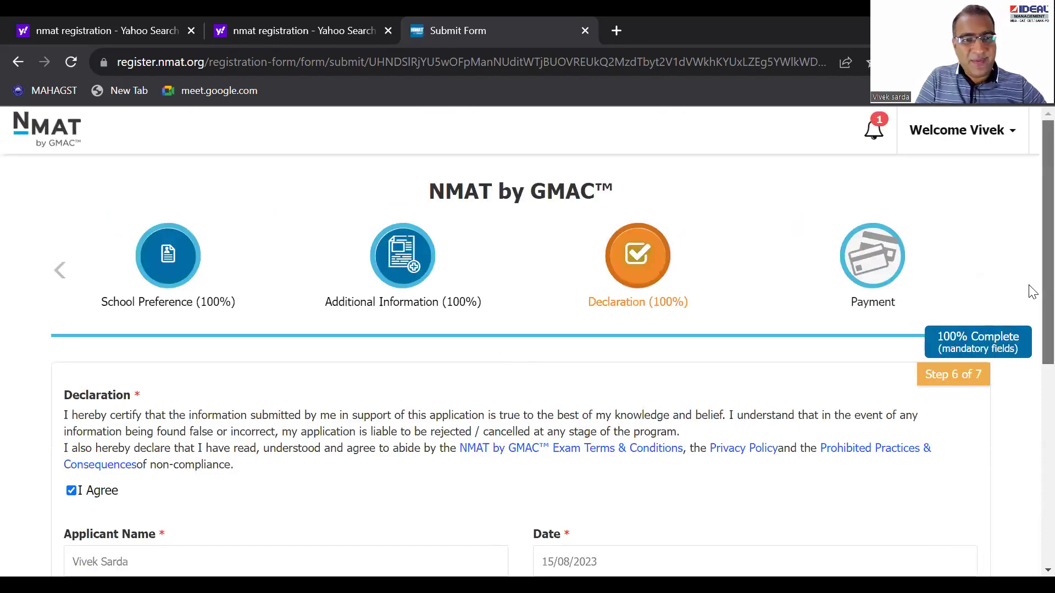
Check the completed Declaration section and continue to the Payment section.
scroll(1030, 329, down, 5)
scroll(1031, 434, down, 2)
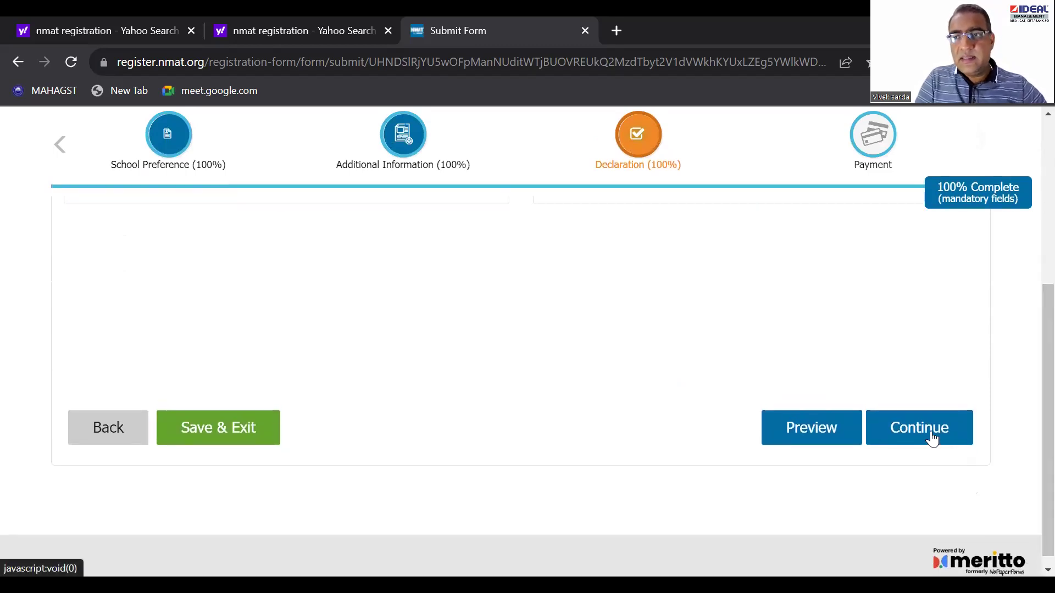
click(932, 440)
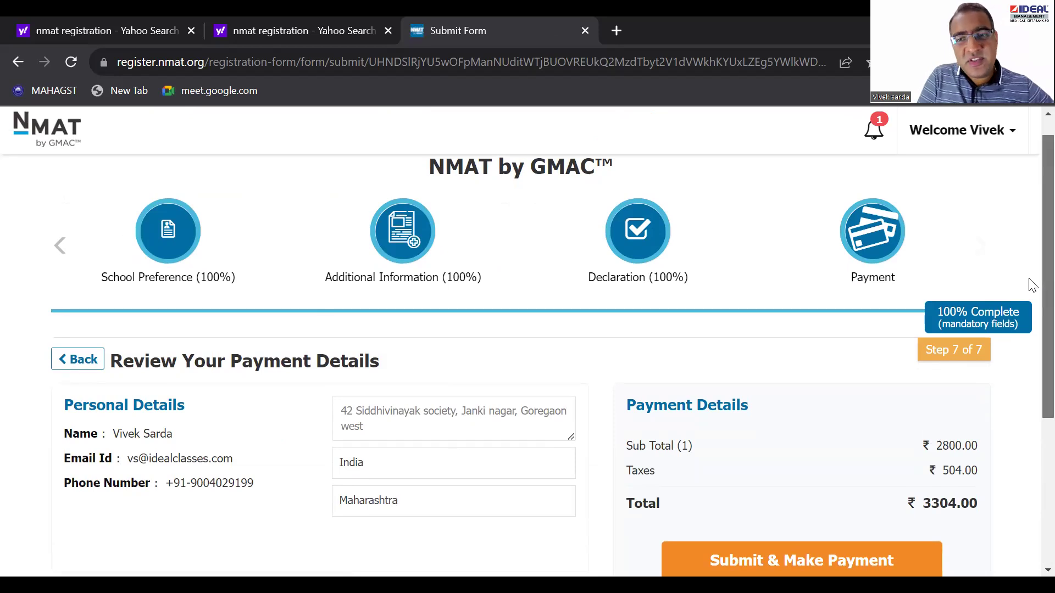
Review the personal, order and payment details of the NMAT registration before submission.
scroll(1032, 318, down, 1)
scroll(1032, 319, down, 4)
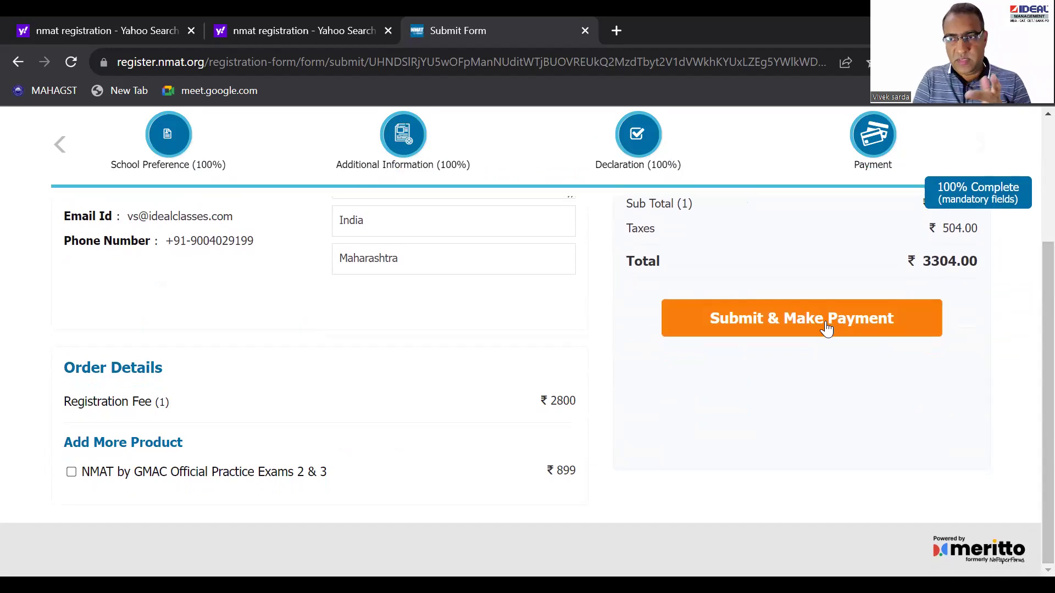
scroll(1032, 159, up, 3)
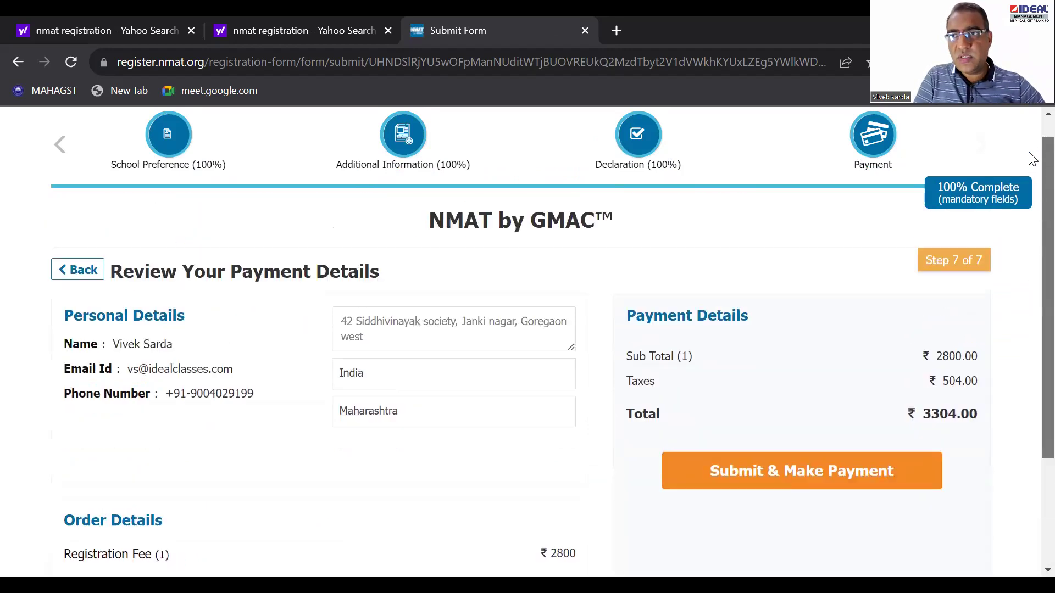
scroll(1032, 164, up, 2)
scroll(1032, 214, down, 5)
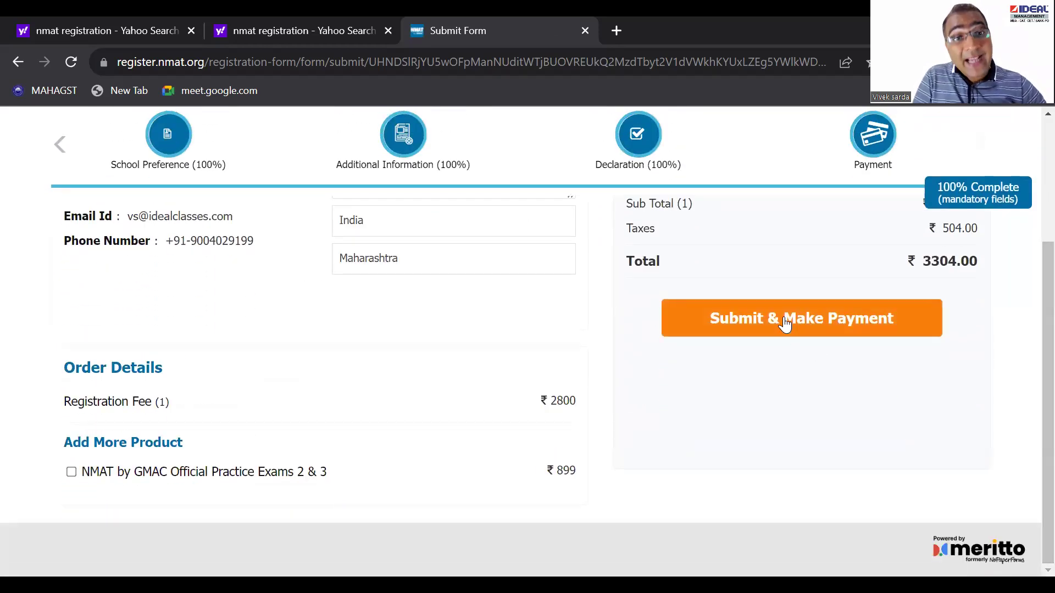
Add NMAT by GMAC Official Practice Exams 2 & 3 to the order, remove it again and check the payment details.
click(72, 474)
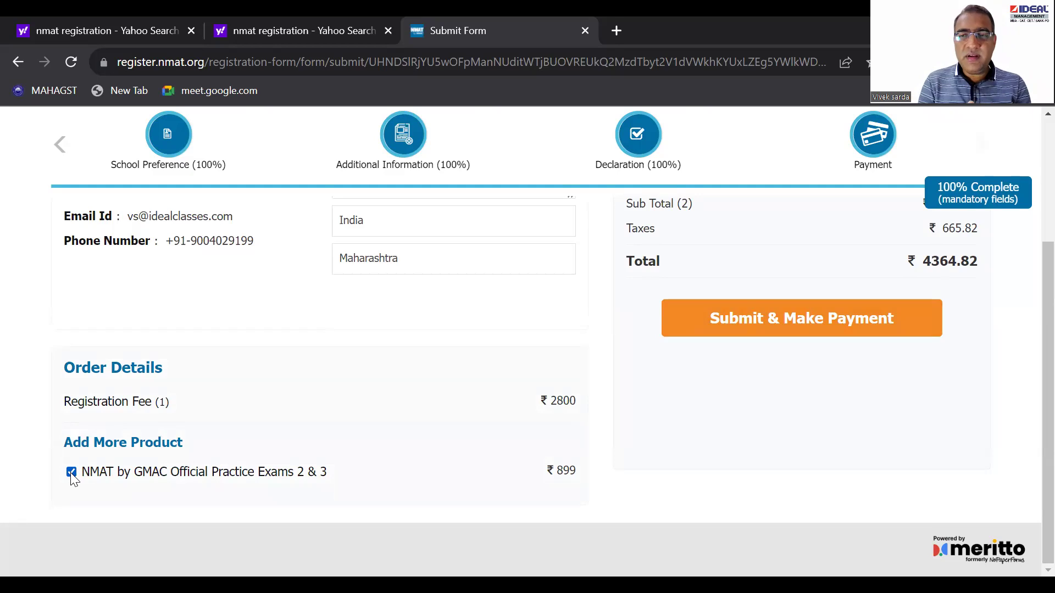
click(72, 472)
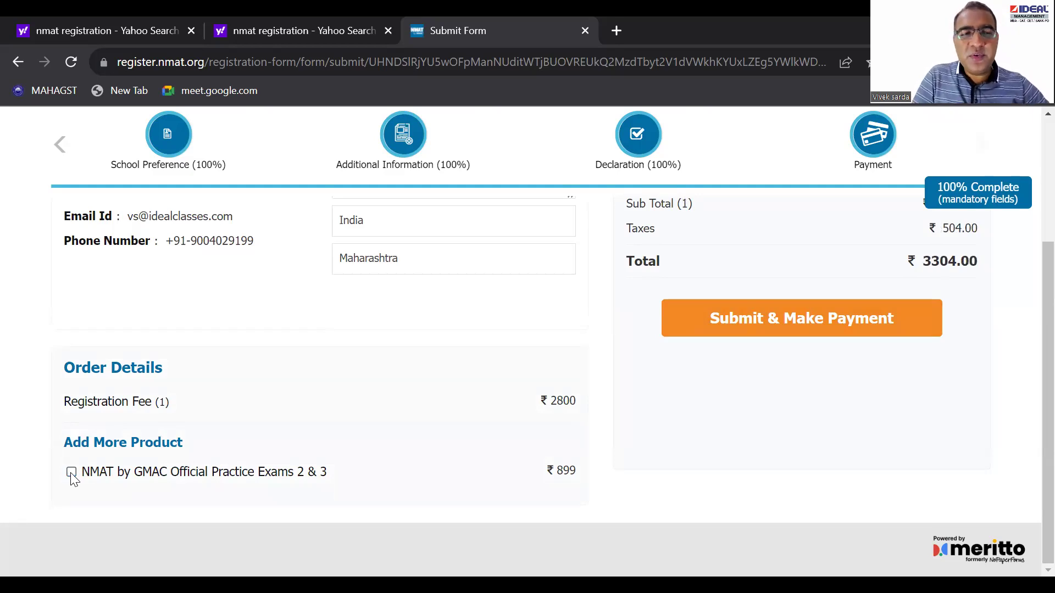
scroll(1029, 247, up, 5)
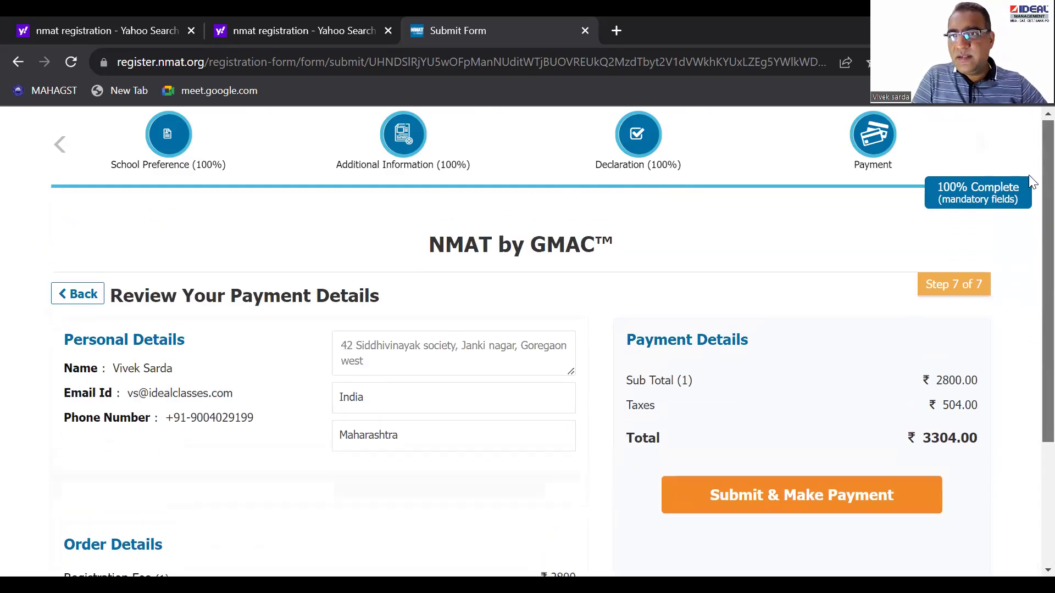
Look over the payment review page once more and open the account's My Dashboard page.
scroll(1029, 197, down, 1)
scroll(1032, 234, down, 3)
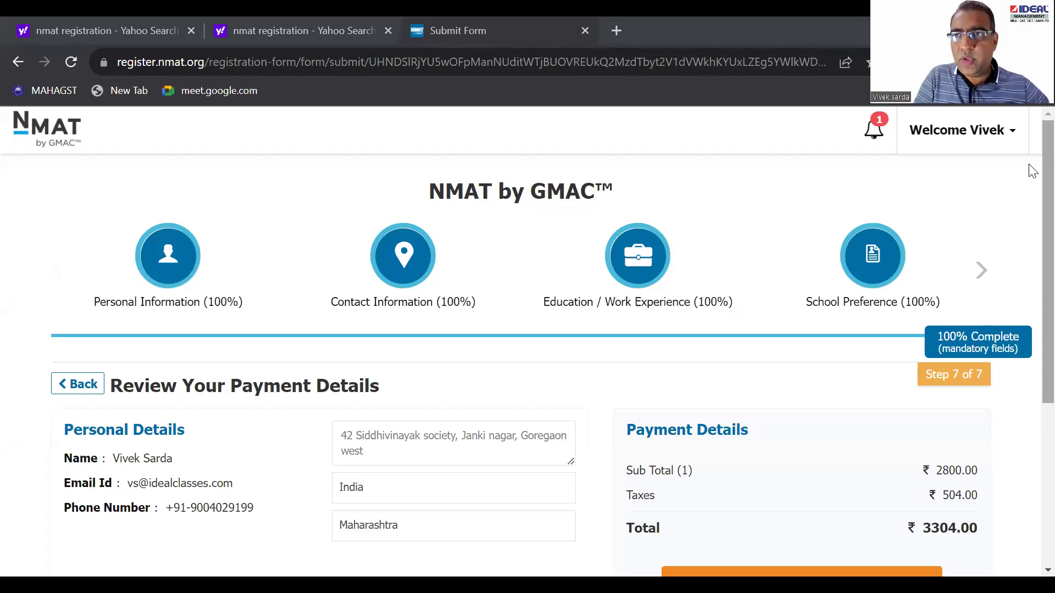
scroll(1031, 165, down, 2)
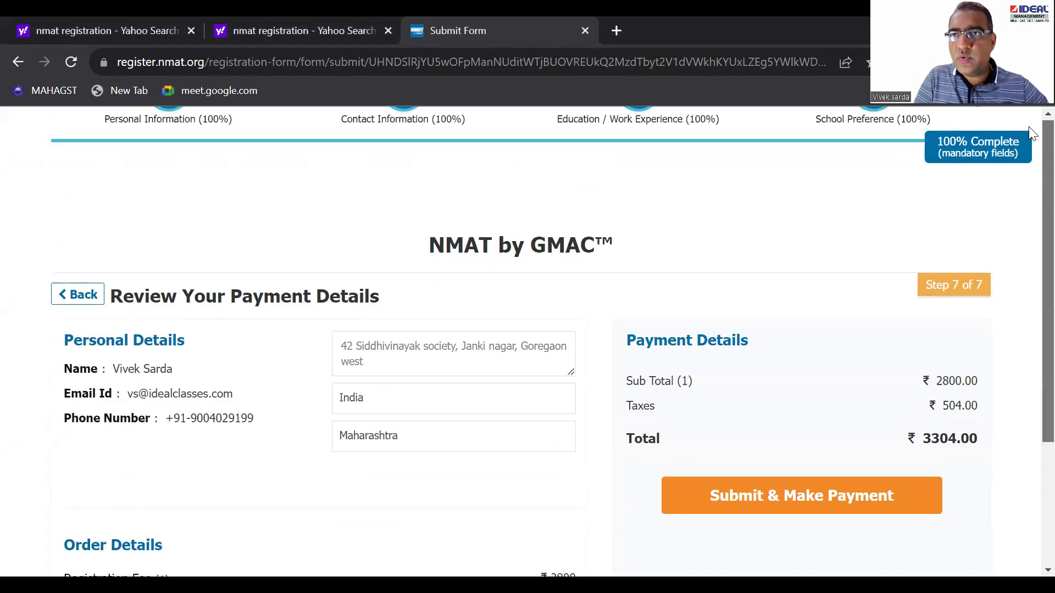
scroll(1029, 127, up, 2)
mouse_move(972, 156)
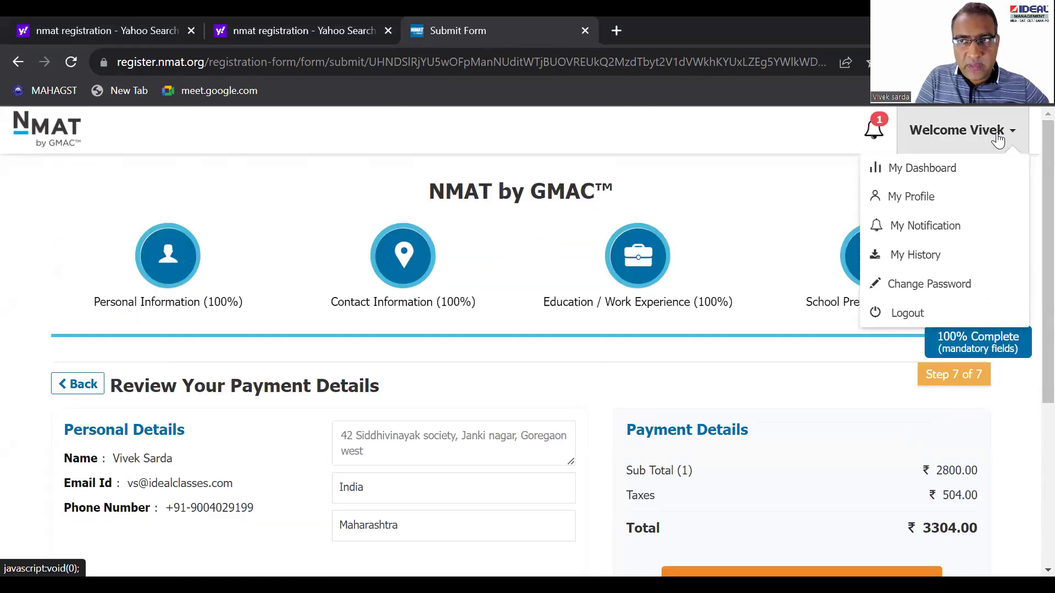
click(913, 168)
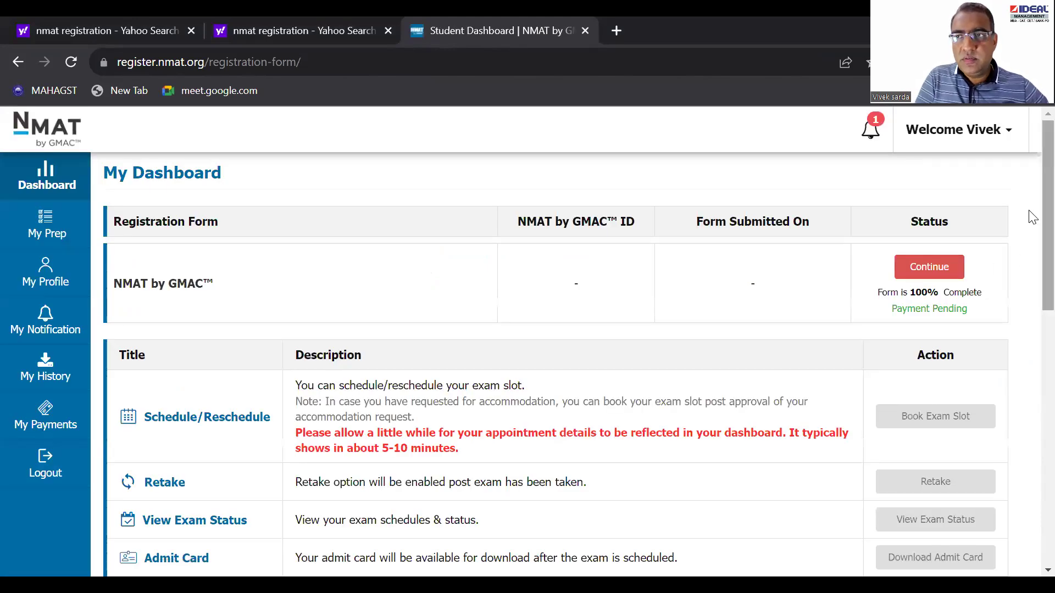
Review the dashboard's registration status and exam actions, from Schedule/Reschedule to Begin Exam.
scroll(1031, 242, down, 2)
scroll(1029, 243, up, 1)
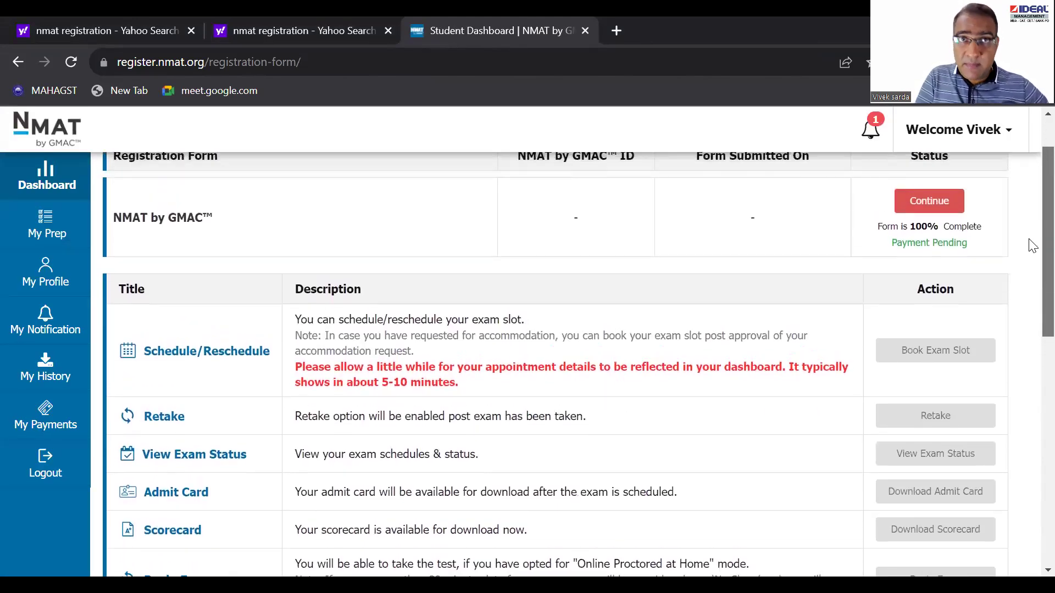
scroll(1029, 269, down, 2)
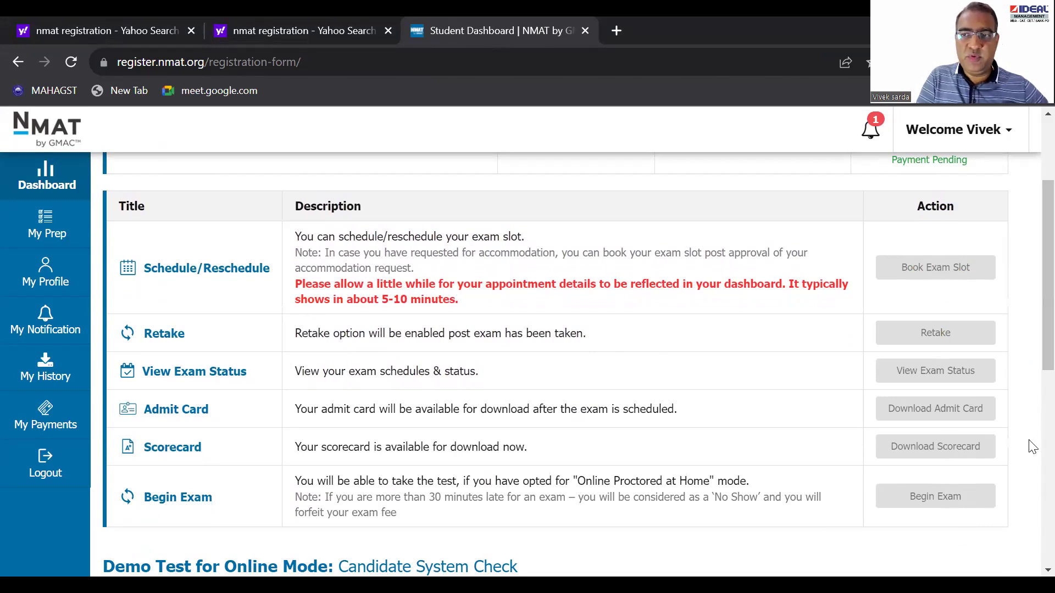
scroll(1032, 276, down, 3)
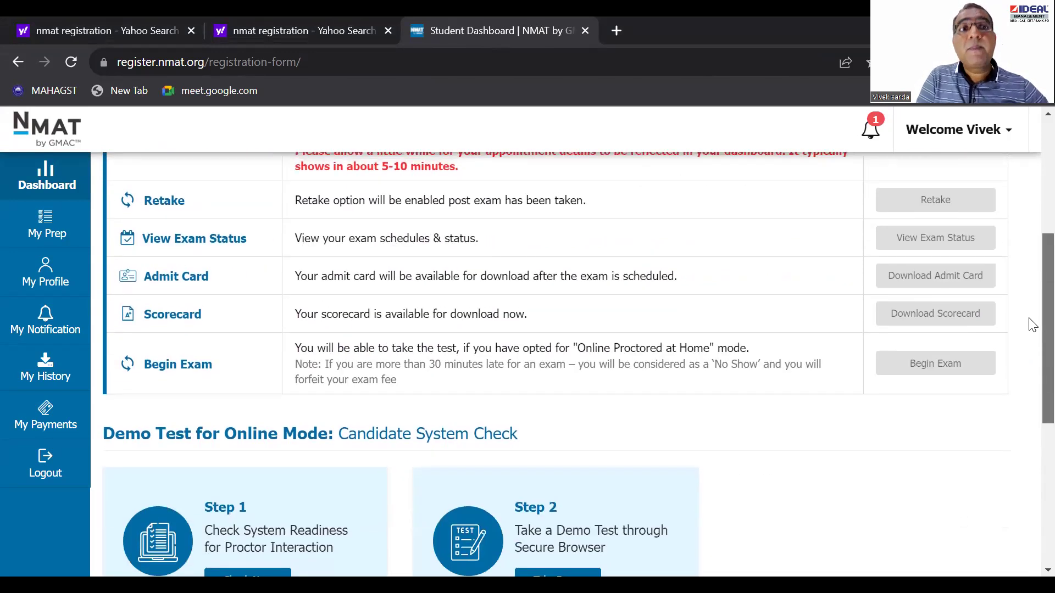
scroll(1030, 302, up, 1)
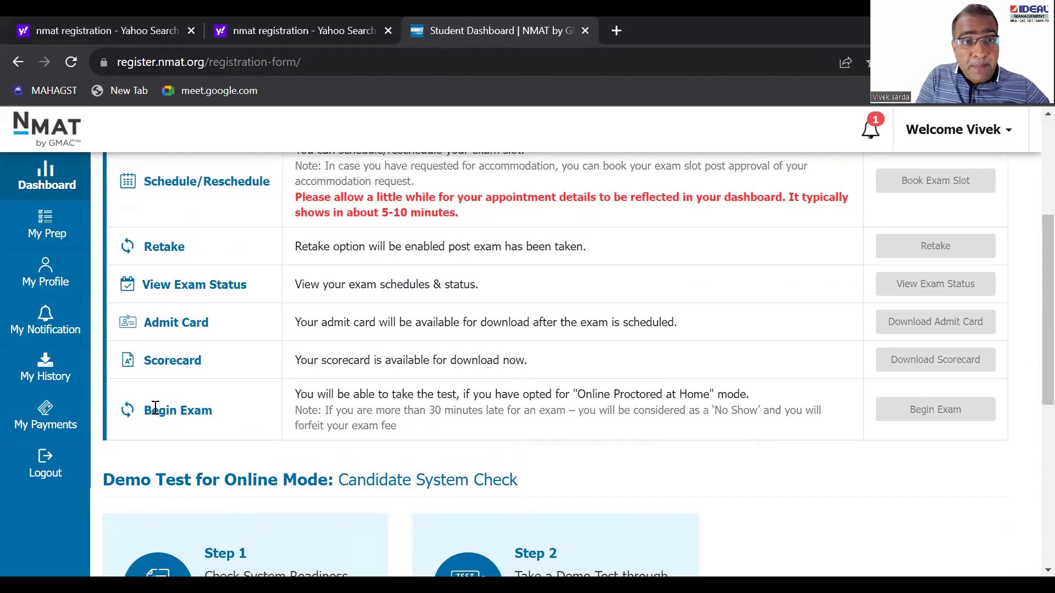
Examine the Schedule/Reschedule and Begin Exam entries on the dashboard, highlighting their titles.
drag(144, 405, 240, 412)
click(244, 413)
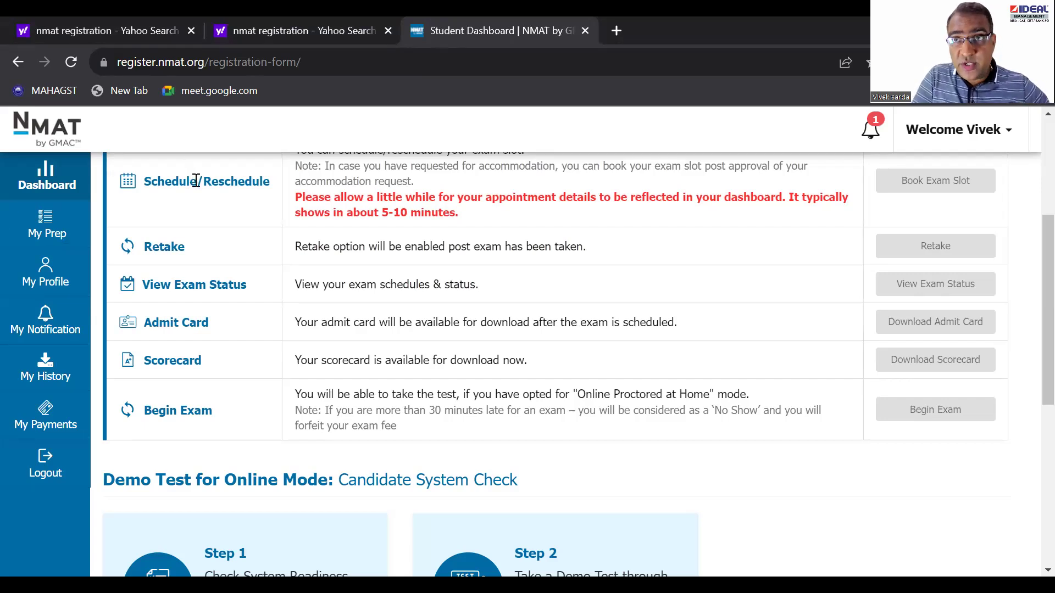
drag(144, 182, 293, 201)
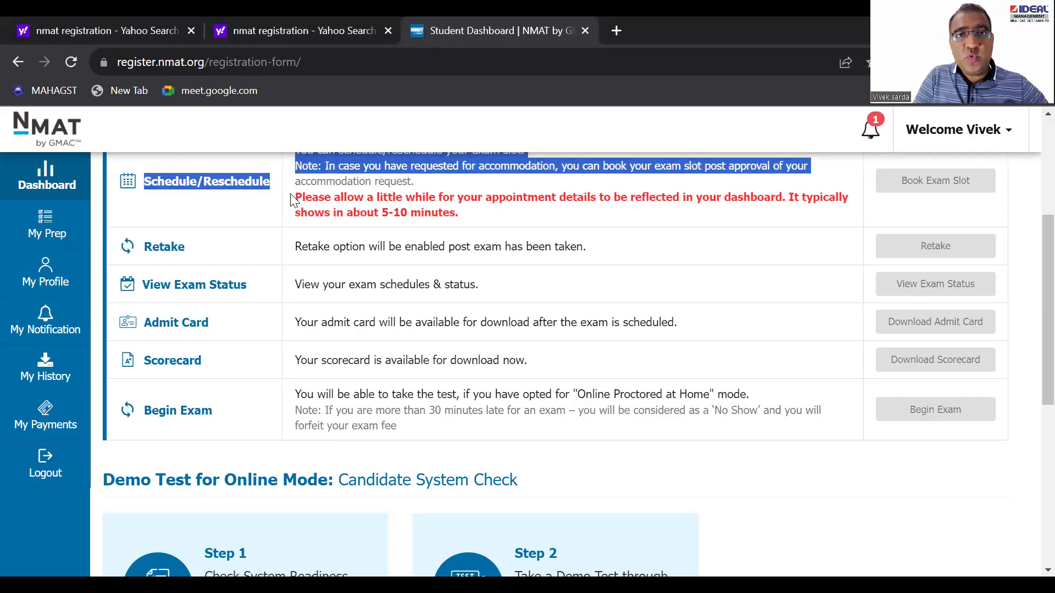
click(326, 233)
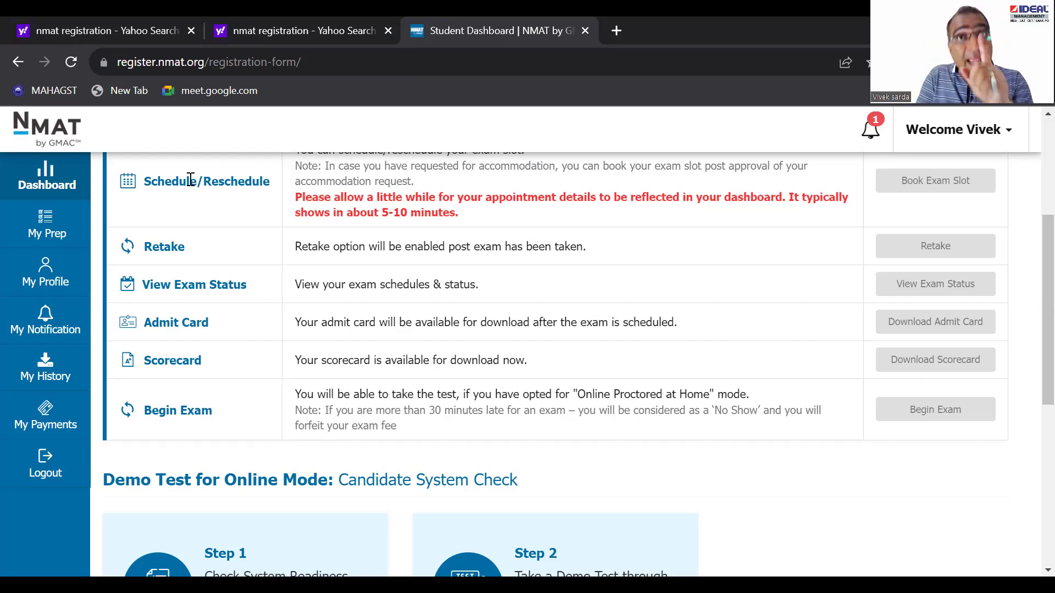
drag(147, 410, 539, 446)
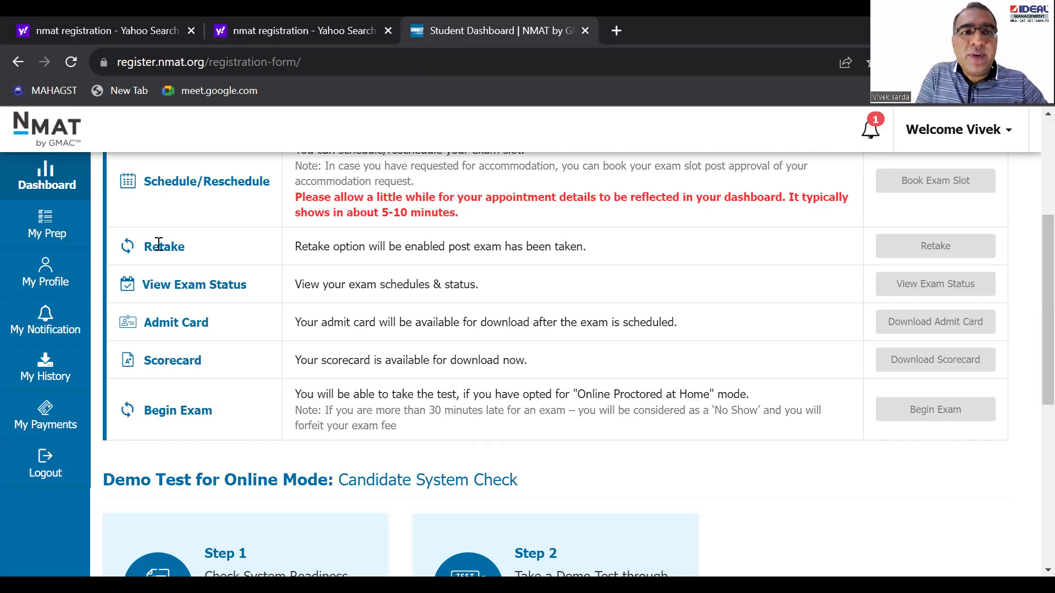
drag(142, 182, 151, 181)
drag(229, 183, 285, 214)
click(286, 217)
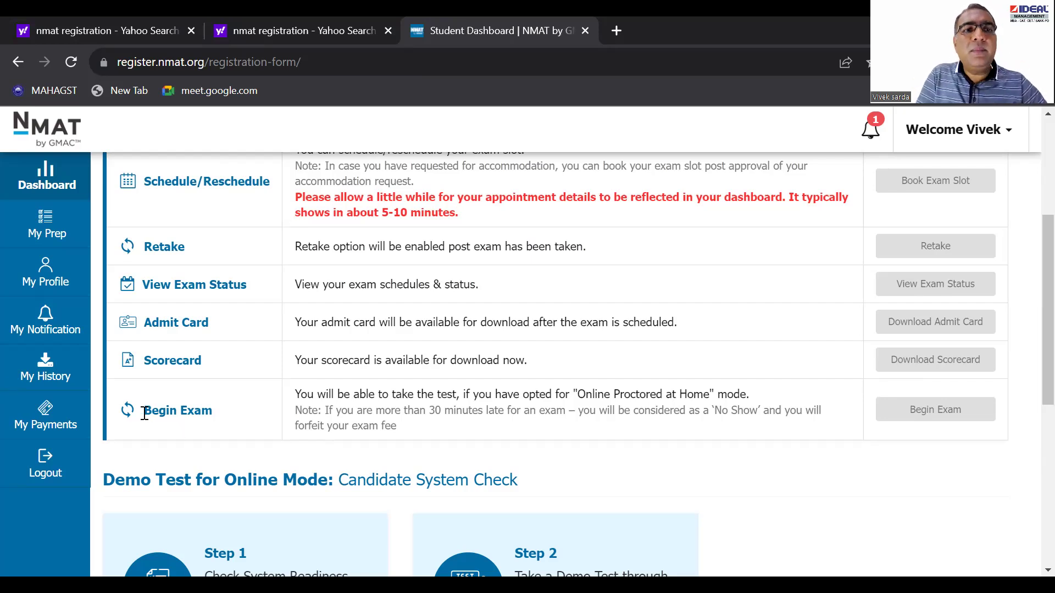
drag(142, 413, 230, 421)
click(230, 420)
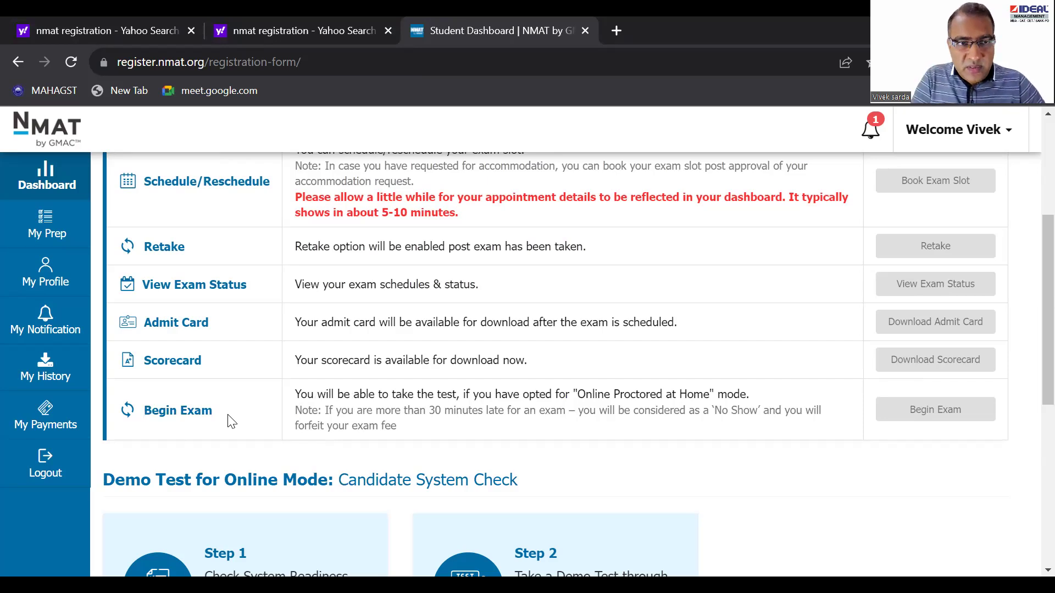
Recheck the registration form status and examine the Demo Test for Online Mode options on the dashboard.
scroll(1033, 222, up, 5)
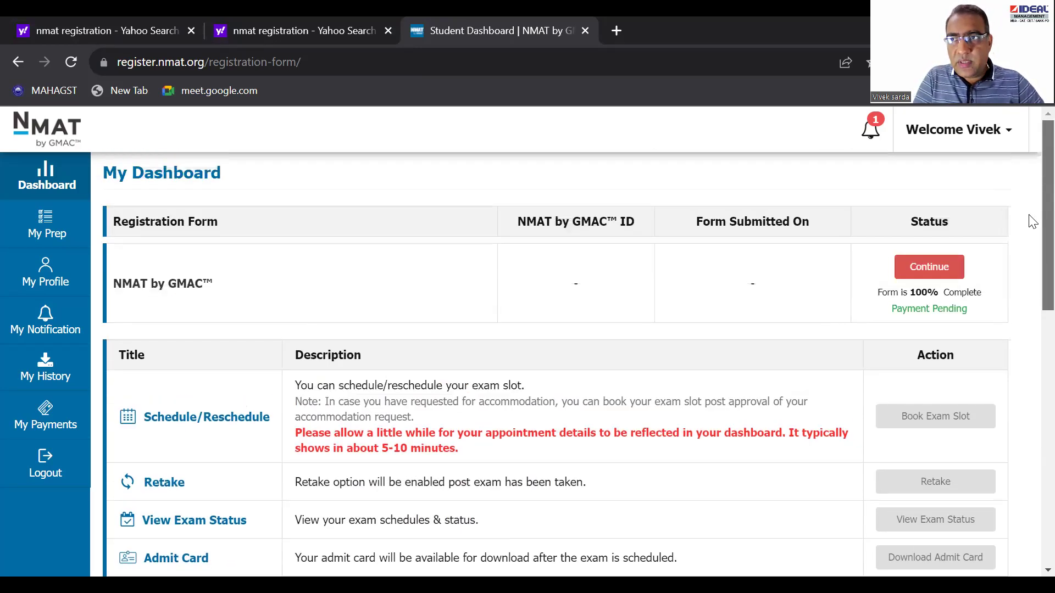
scroll(1033, 221, down, 5)
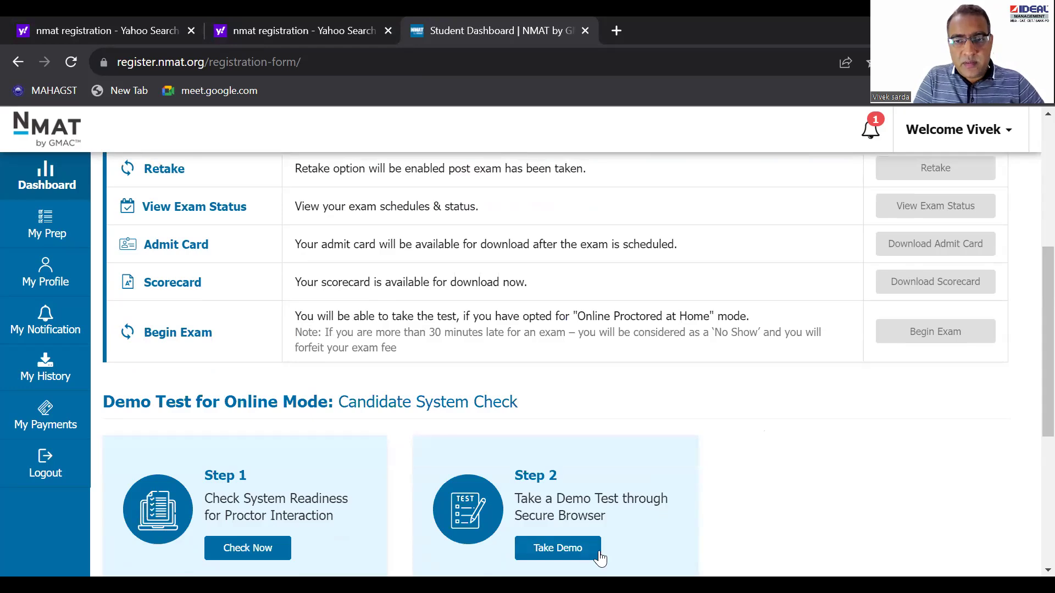